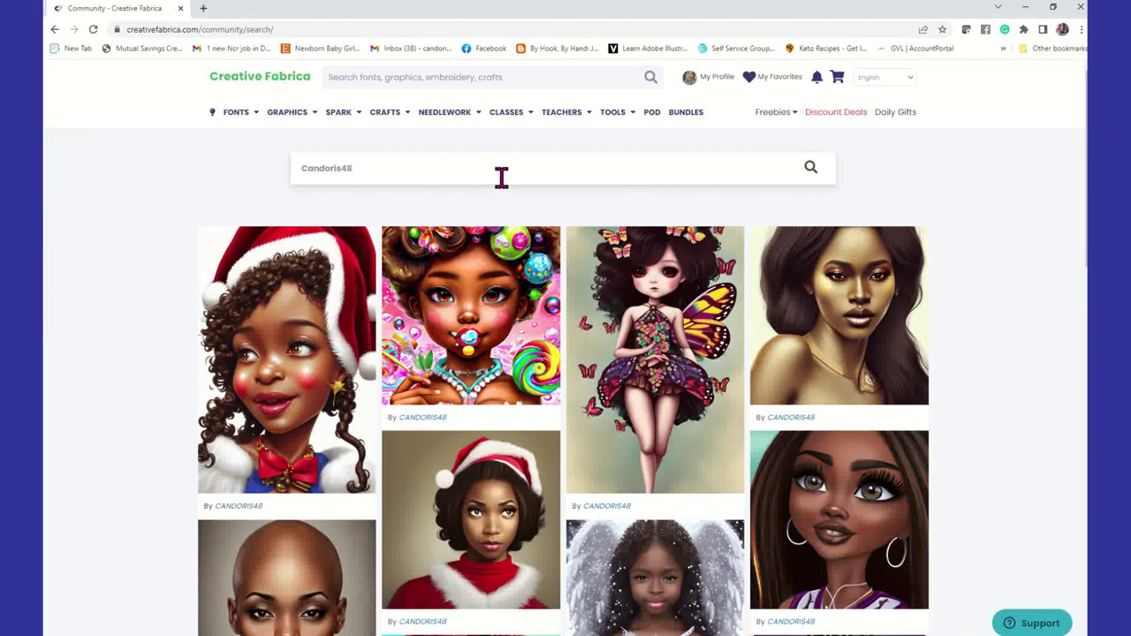
Browse the creator's images in the community search results and open that creator's profile page
{"action": "scroll", "coordinate": [468, 384], "scroll_direction": "down", "scroll_amount": 15}
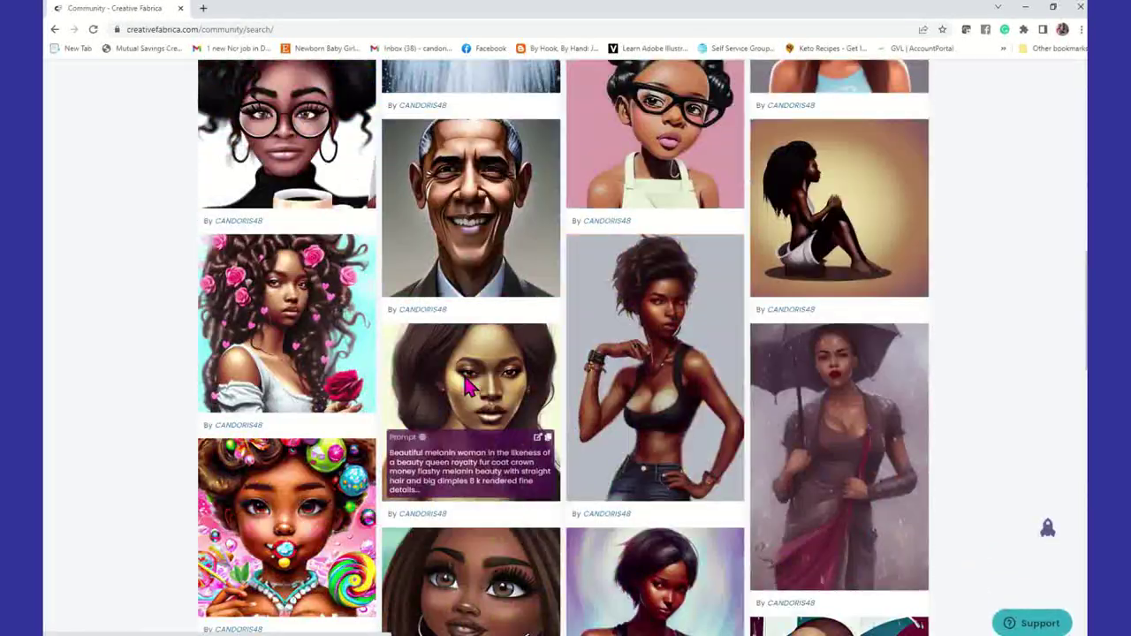
{"action": "scroll", "coordinate": [469, 385], "scroll_direction": "up", "scroll_amount": 5}
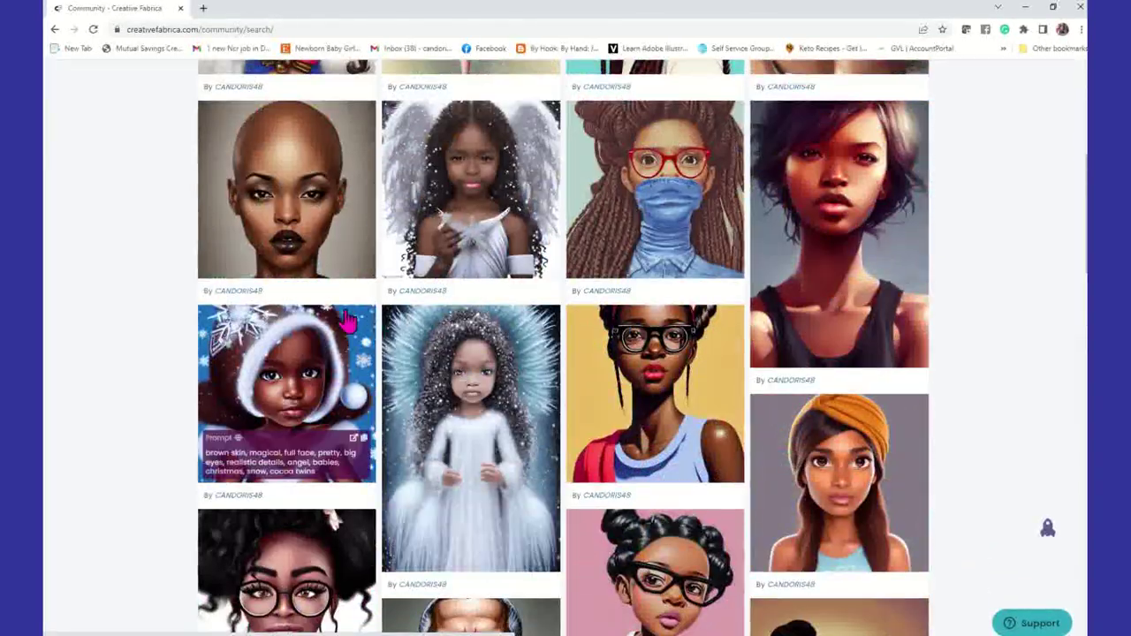
{"action": "left_click", "coordinate": [245, 298]}
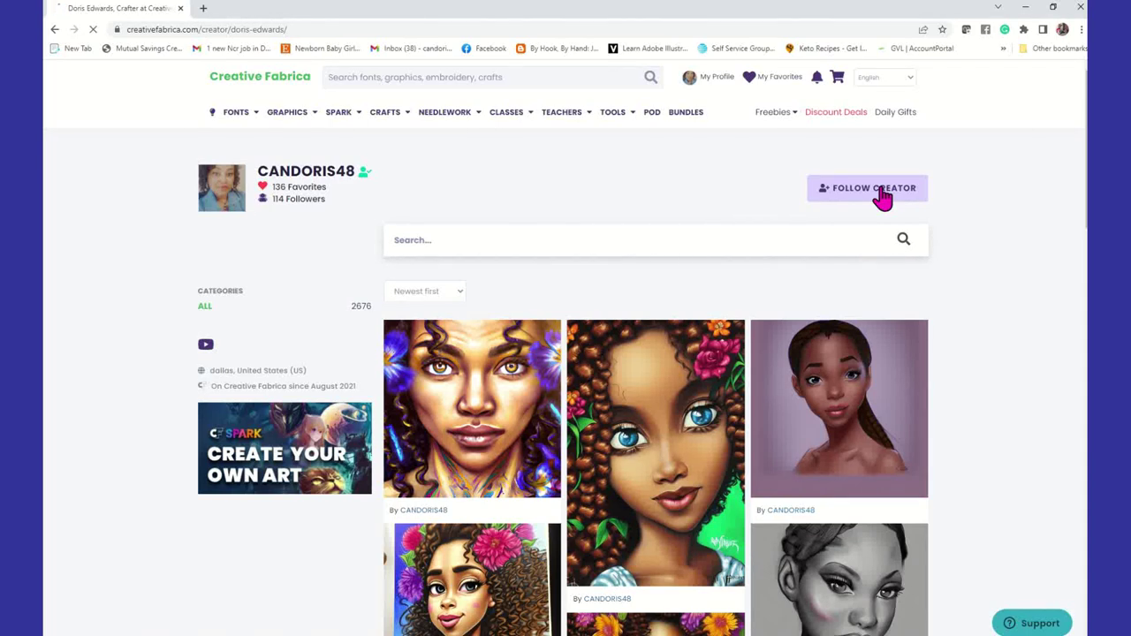
Open the CF Spark page for creating designs and make the empty prompt field ready for input
{"action": "mouse_move", "coordinate": [387, 112]}
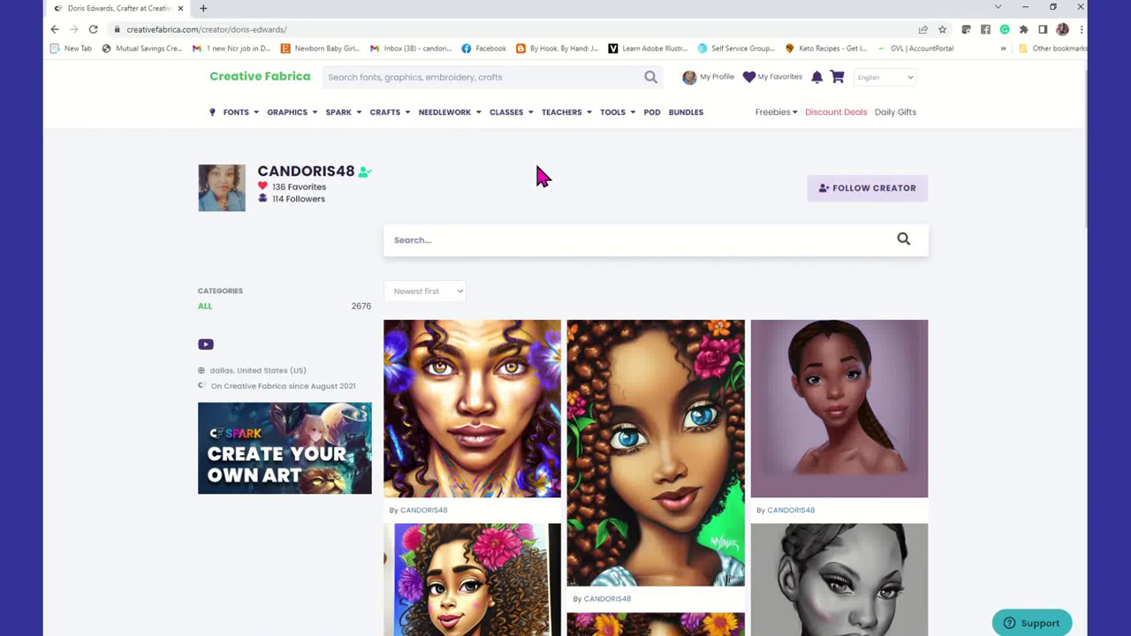
{"action": "mouse_move", "coordinate": [354, 120]}
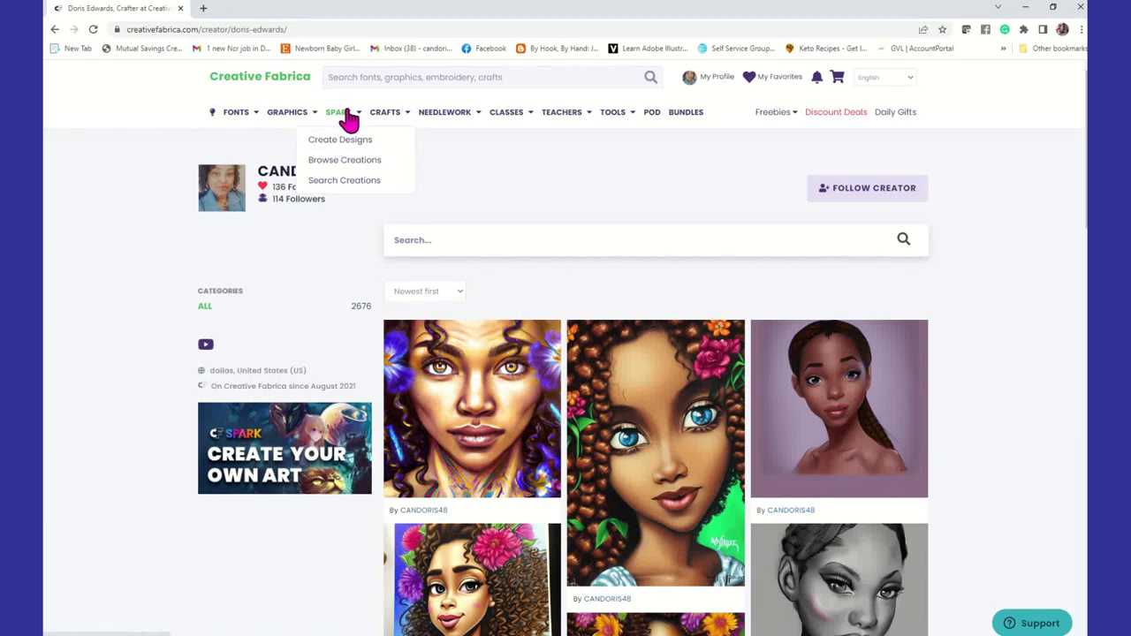
{"action": "left_click", "coordinate": [358, 143]}
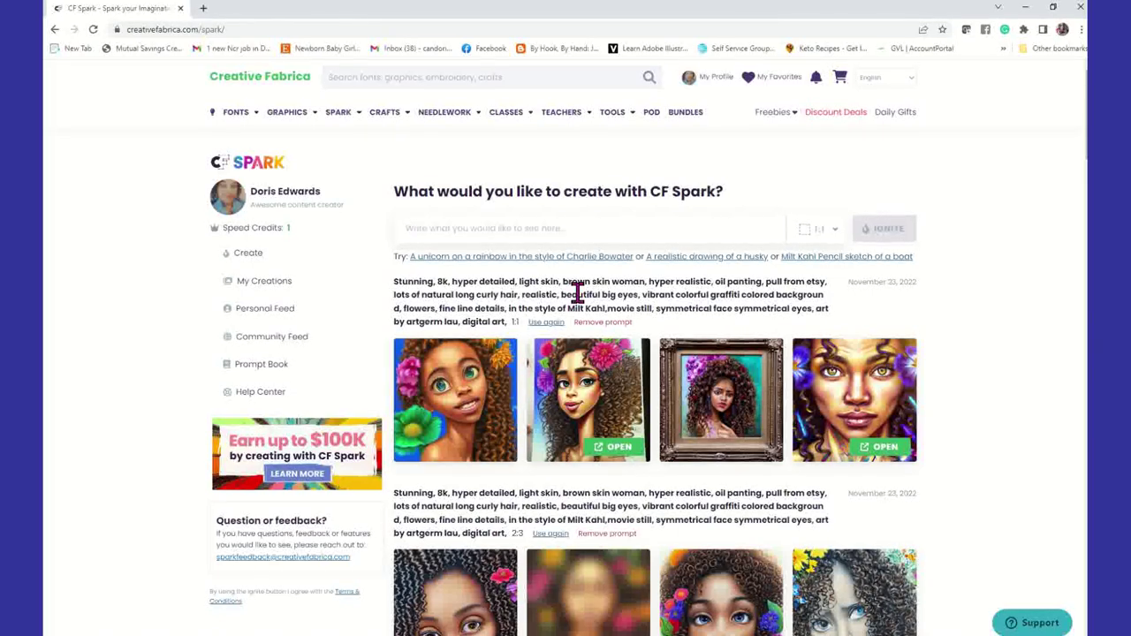
{"action": "scroll", "coordinate": [676, 353], "scroll_direction": "down", "scroll_amount": 2}
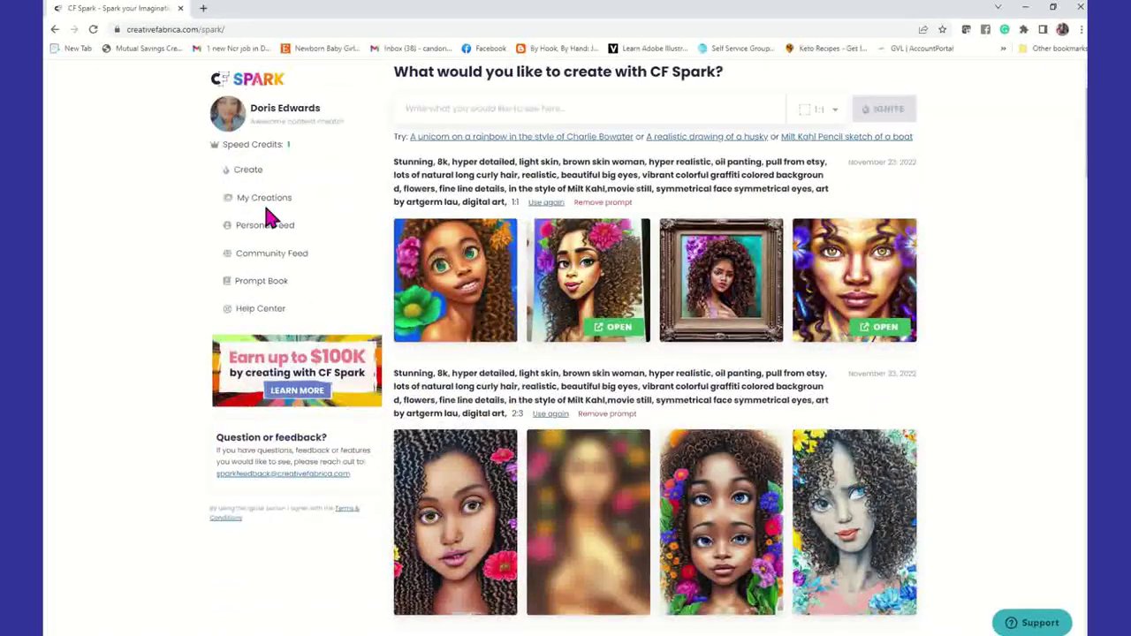
{"action": "scroll", "coordinate": [430, 240], "scroll_direction": "up", "scroll_amount": 2}
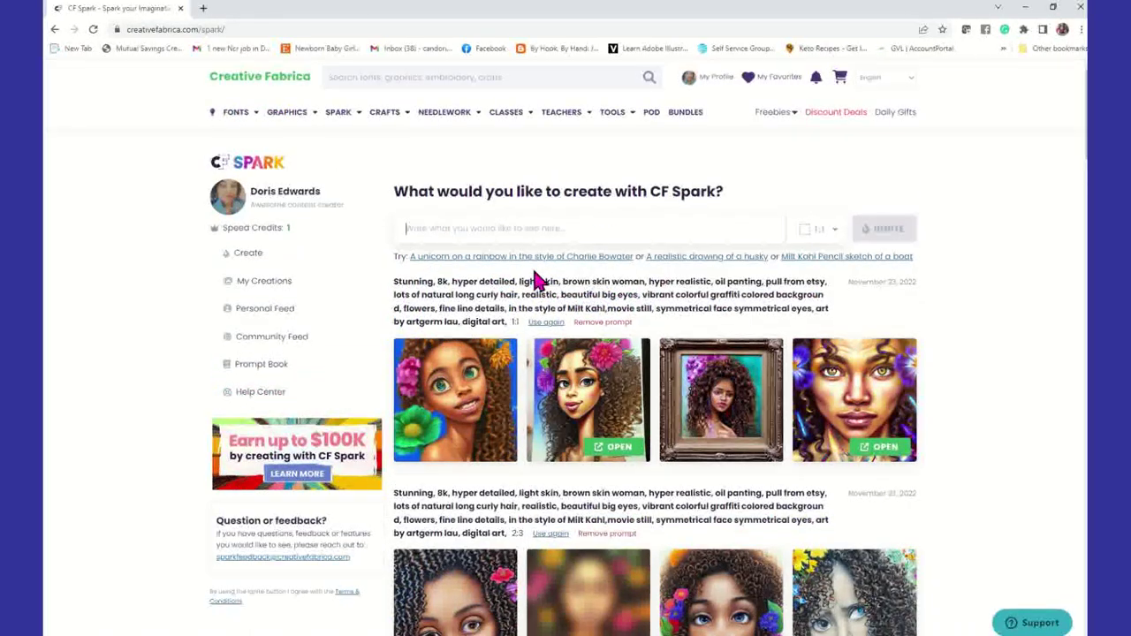
{"action": "left_click", "coordinate": [537, 228]}
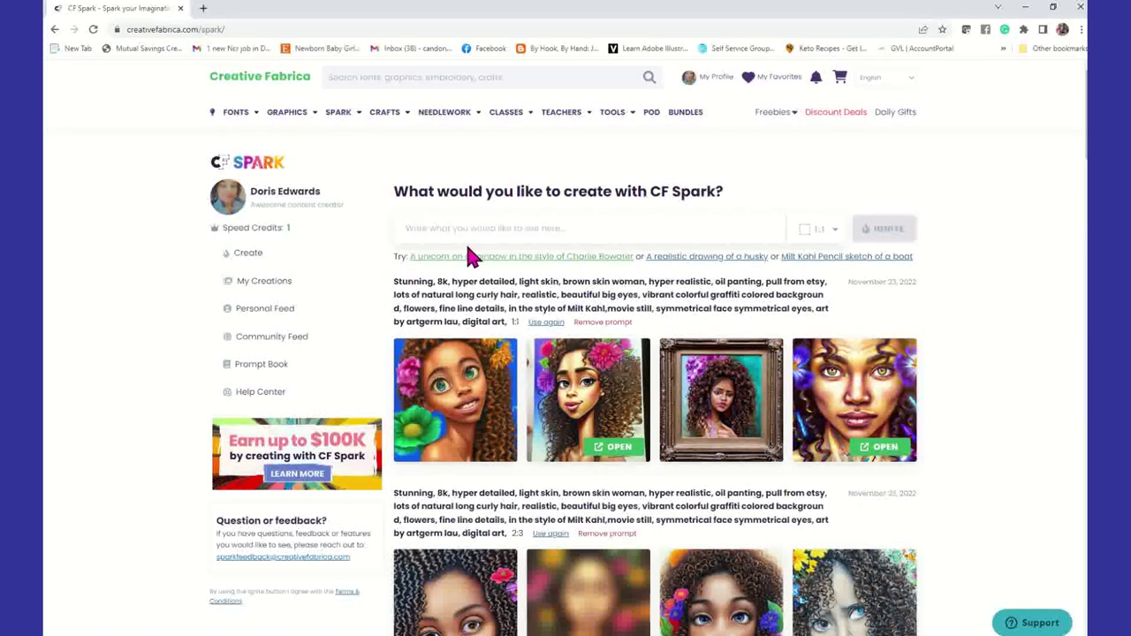
Open My Creations and reuse the prompt of the blue-eyed, curly-haired portrait with flowers in CF Spark
{"action": "left_click", "coordinate": [274, 290]}
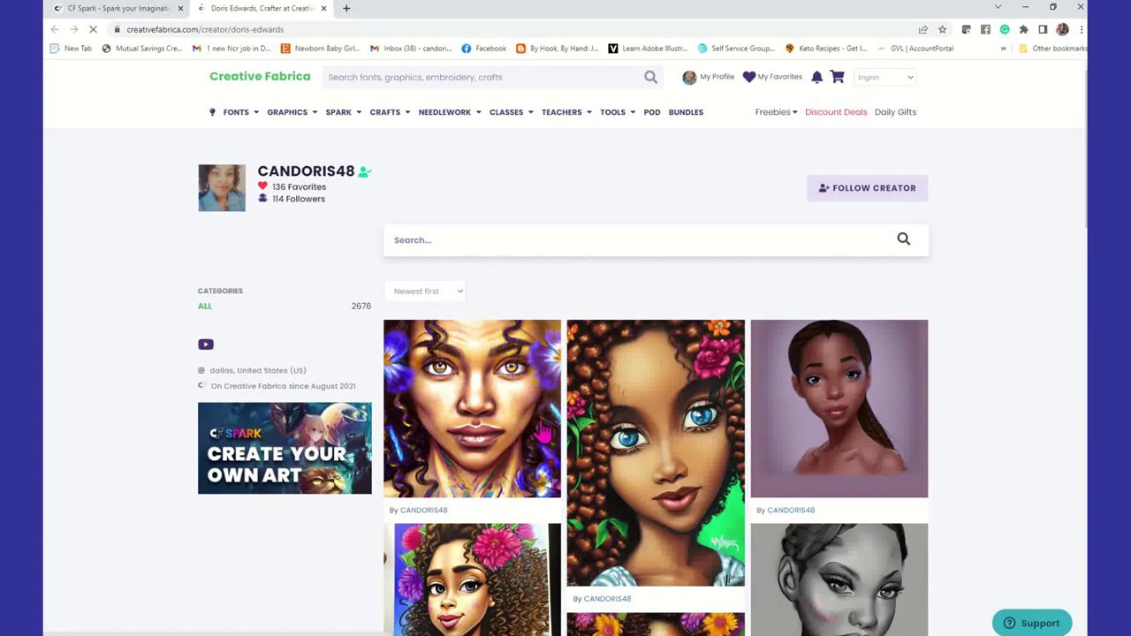
{"action": "mouse_move", "coordinate": [490, 435]}
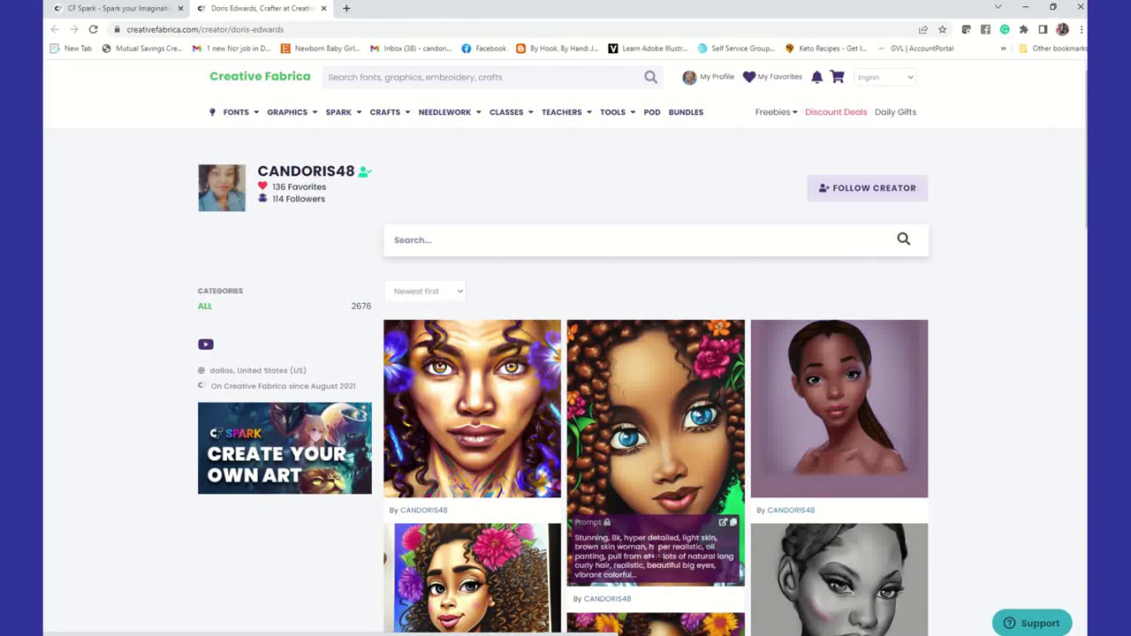
{"action": "left_click", "coordinate": [724, 527]}
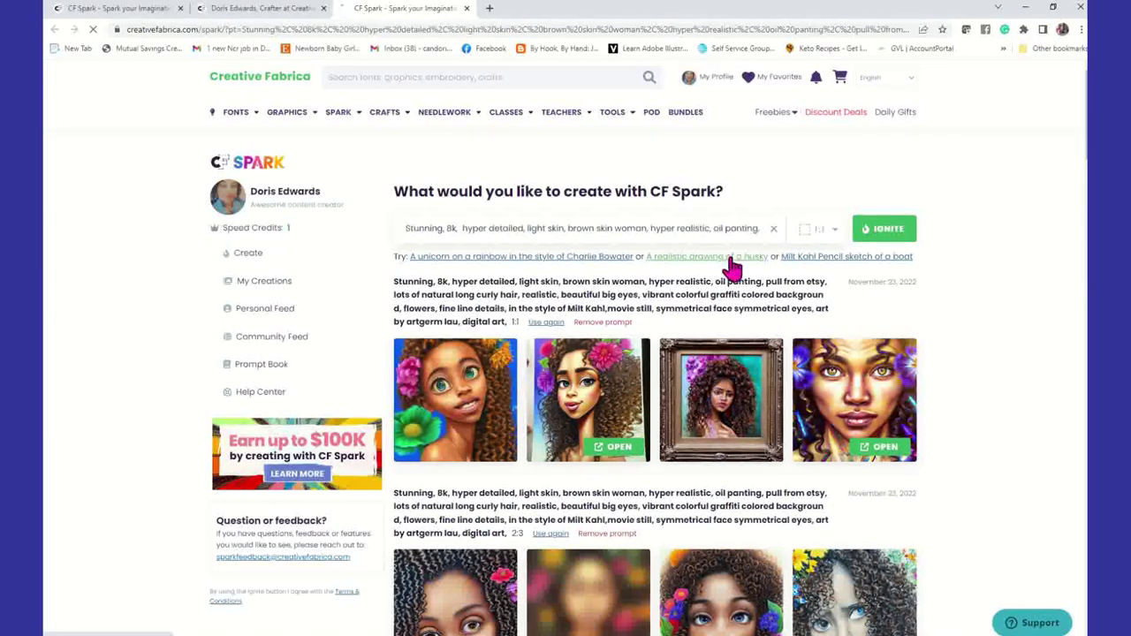
Generate a new set of images from the loaded "Stunning, 8k, hyper detailed" prompt at the 1:1 ratio
{"action": "mouse_move", "coordinate": [718, 363]}
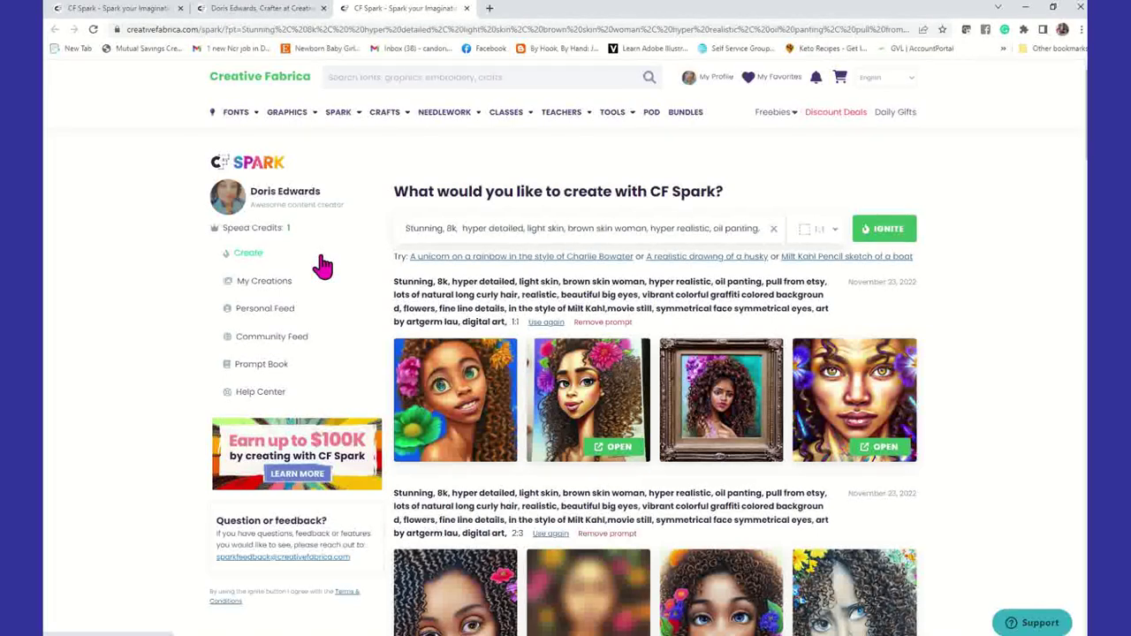
{"action": "left_click", "coordinate": [899, 235]}
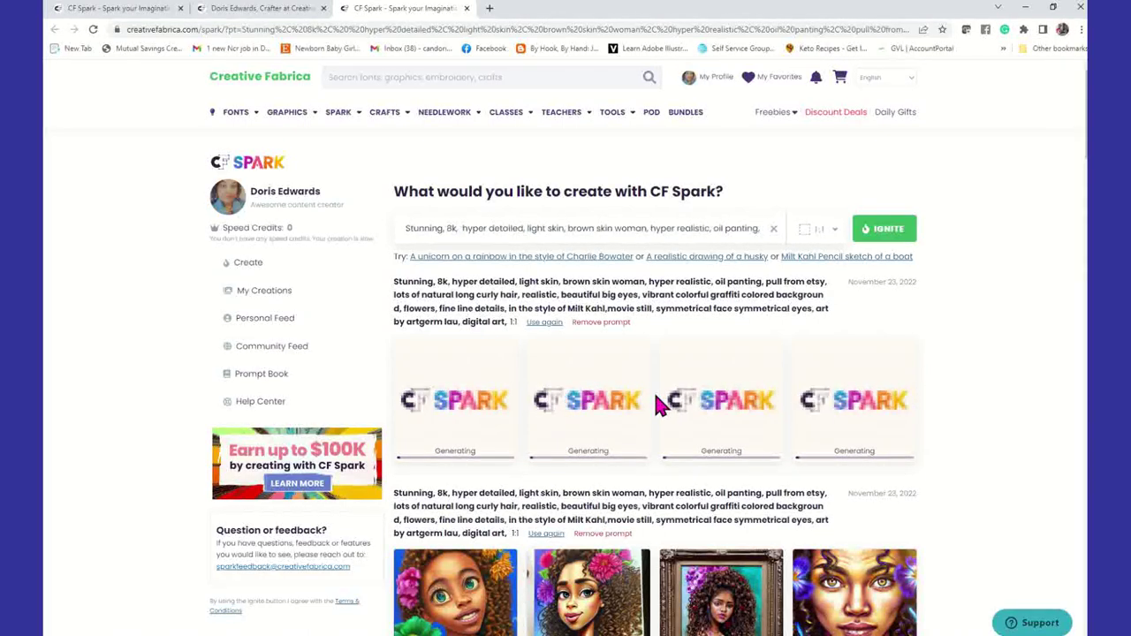
{"action": "scroll", "coordinate": [677, 355], "scroll_direction": "down", "scroll_amount": 2}
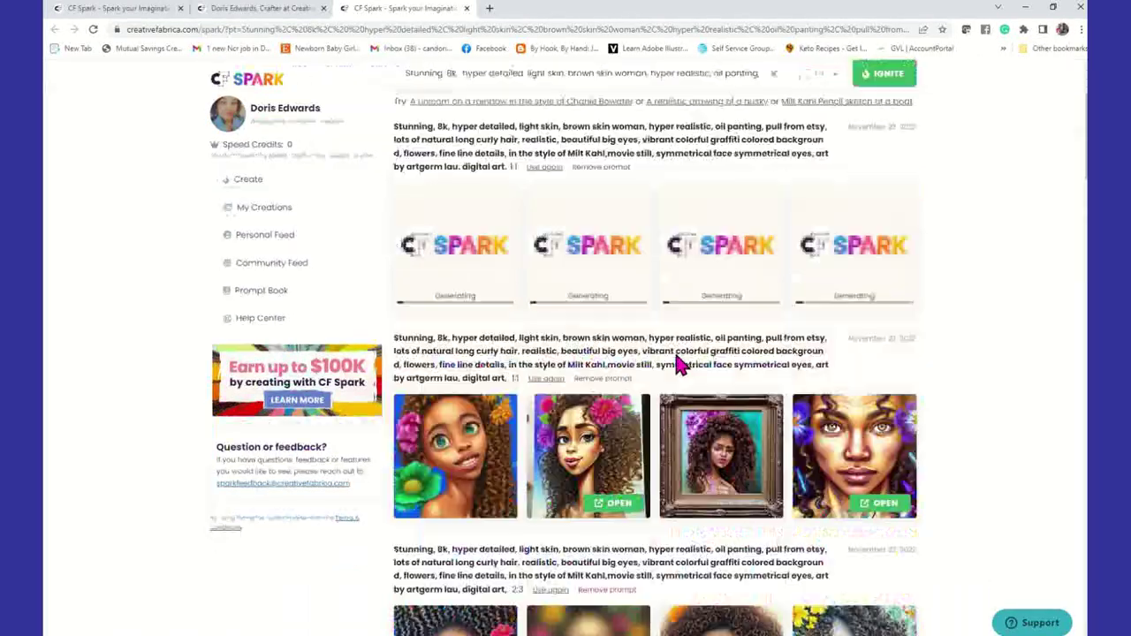
{"action": "scroll", "coordinate": [679, 363], "scroll_direction": "up", "scroll_amount": 2}
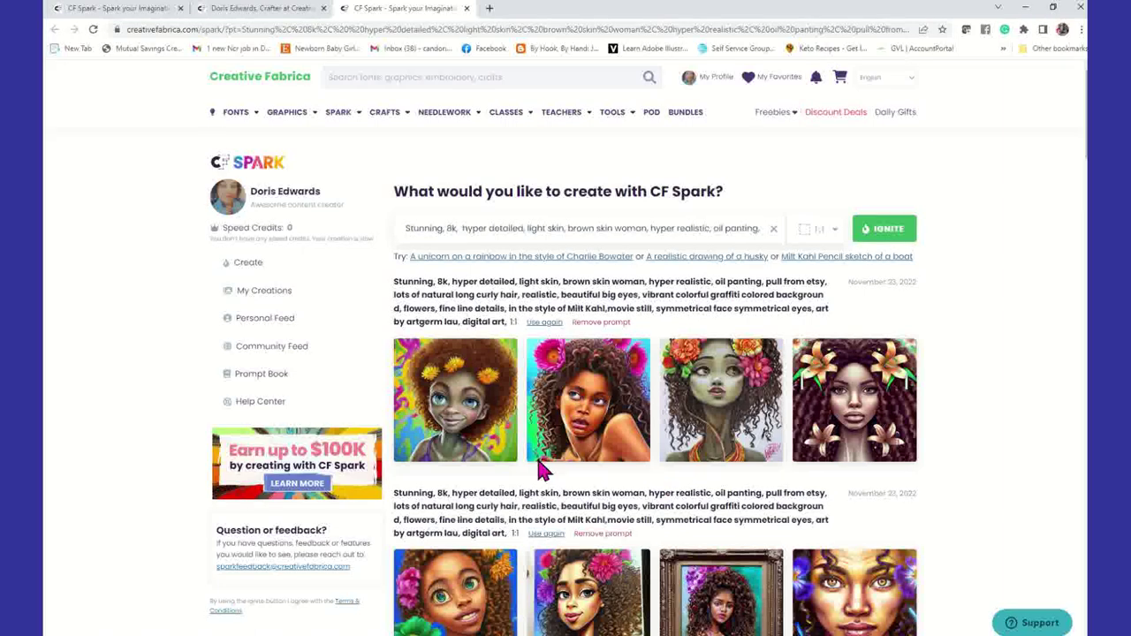
Preview the third generated image, the long-necked woman with orange and pink flowers, enlarged and publish it
{"action": "mouse_move", "coordinate": [616, 439]}
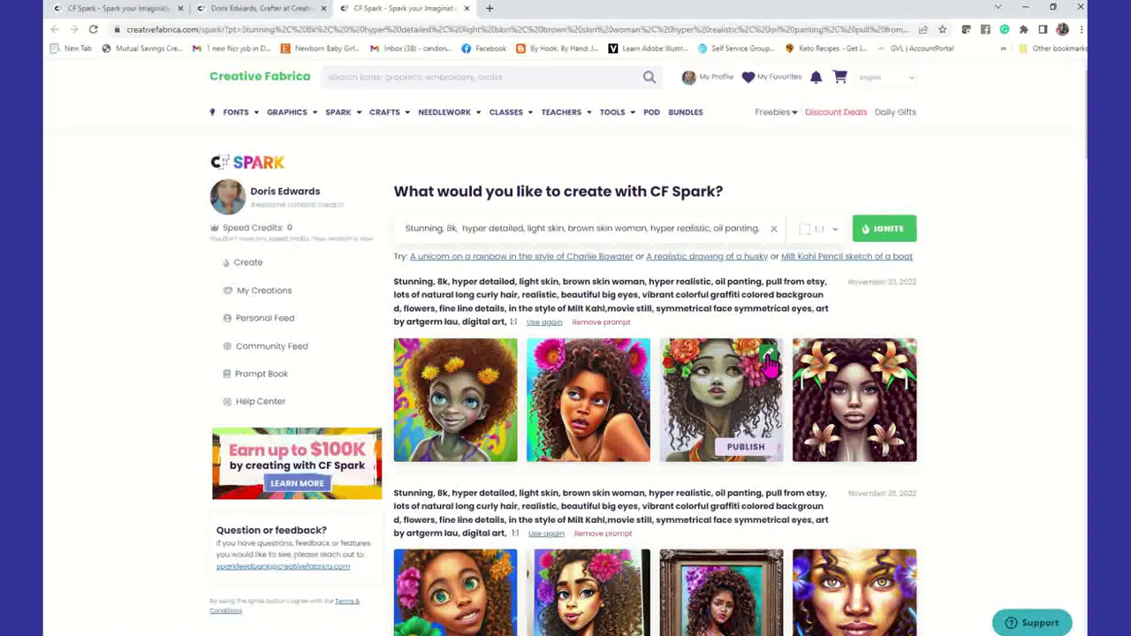
{"action": "left_click", "coordinate": [770, 362]}
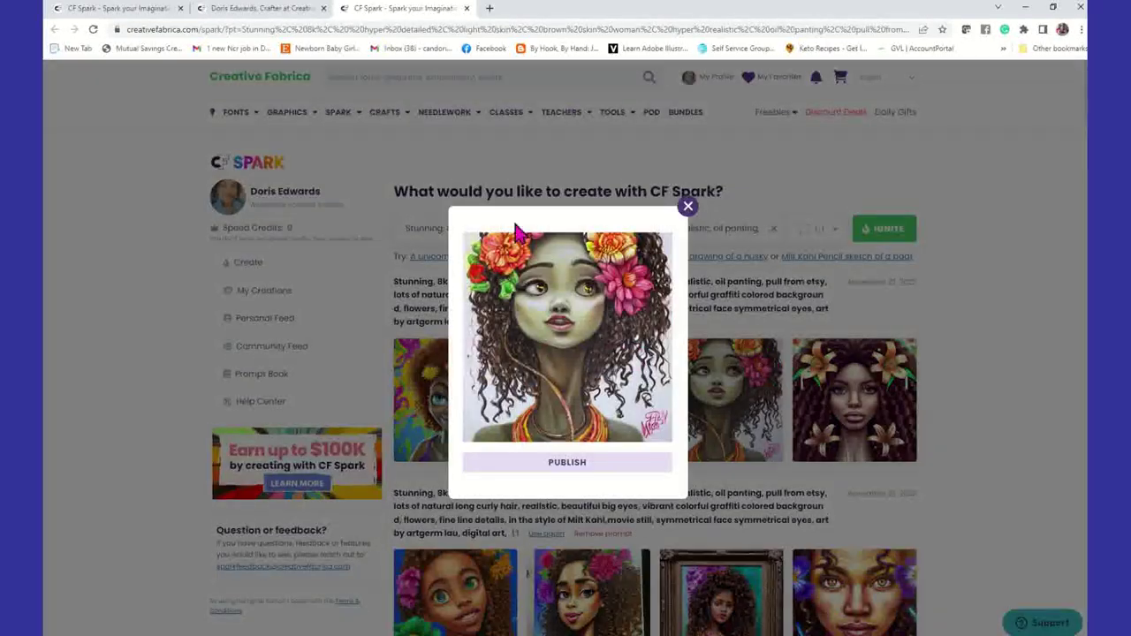
{"action": "left_click", "coordinate": [687, 206]}
{"action": "left_click", "coordinate": [745, 451]}
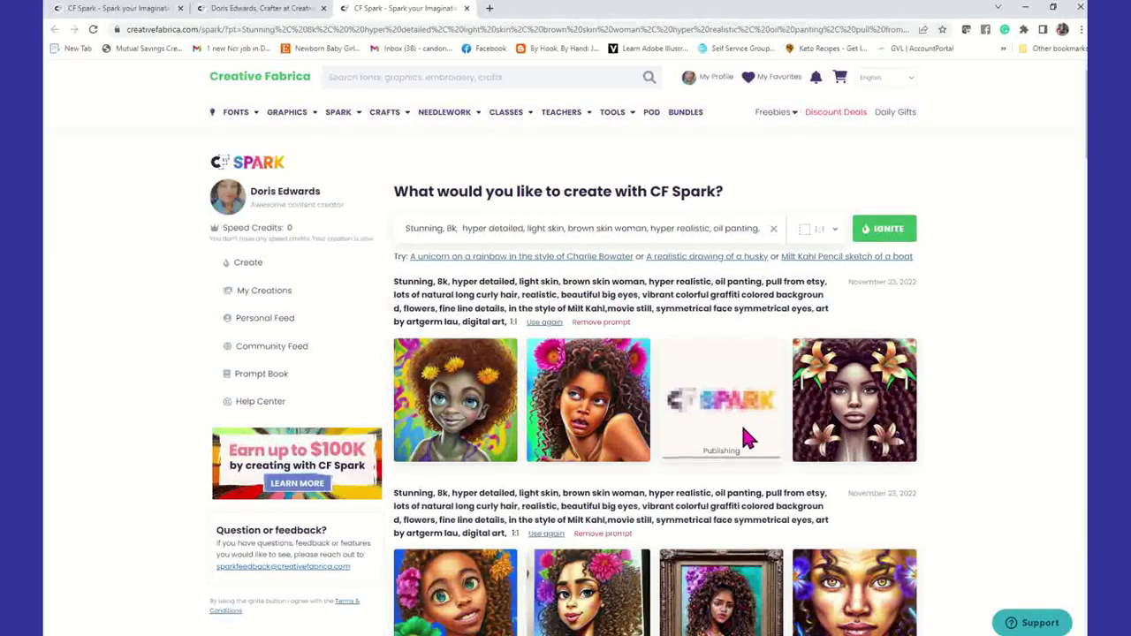
Preview the fourth generated image, the woman with lilies in her hair, enlarged and publish it
{"action": "left_click", "coordinate": [264, 292]}
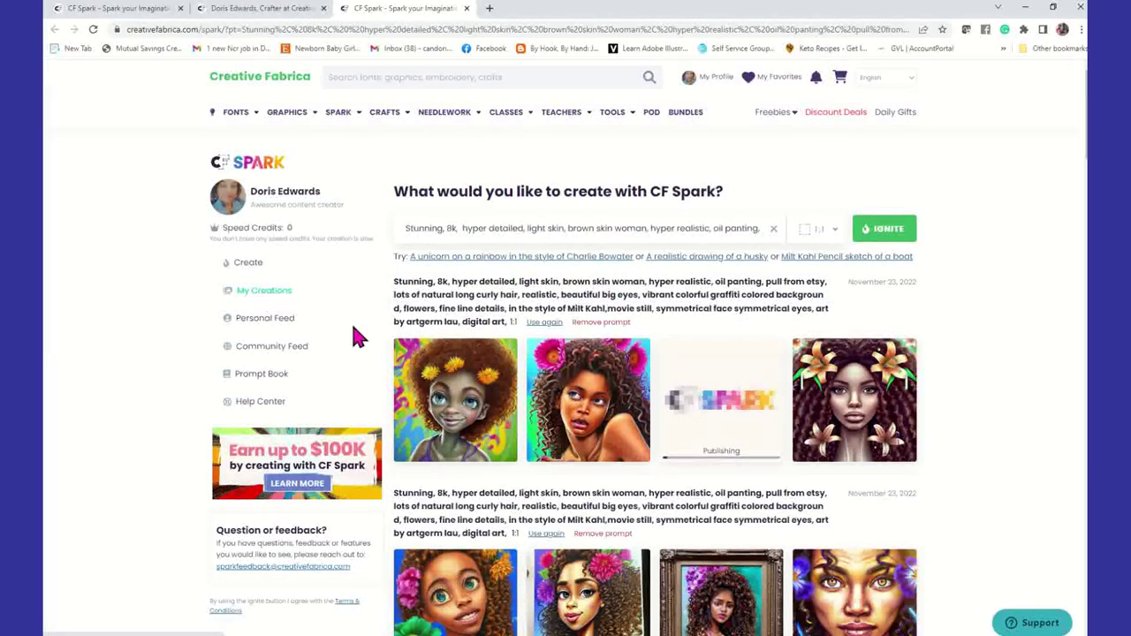
{"action": "left_click", "coordinate": [905, 364]}
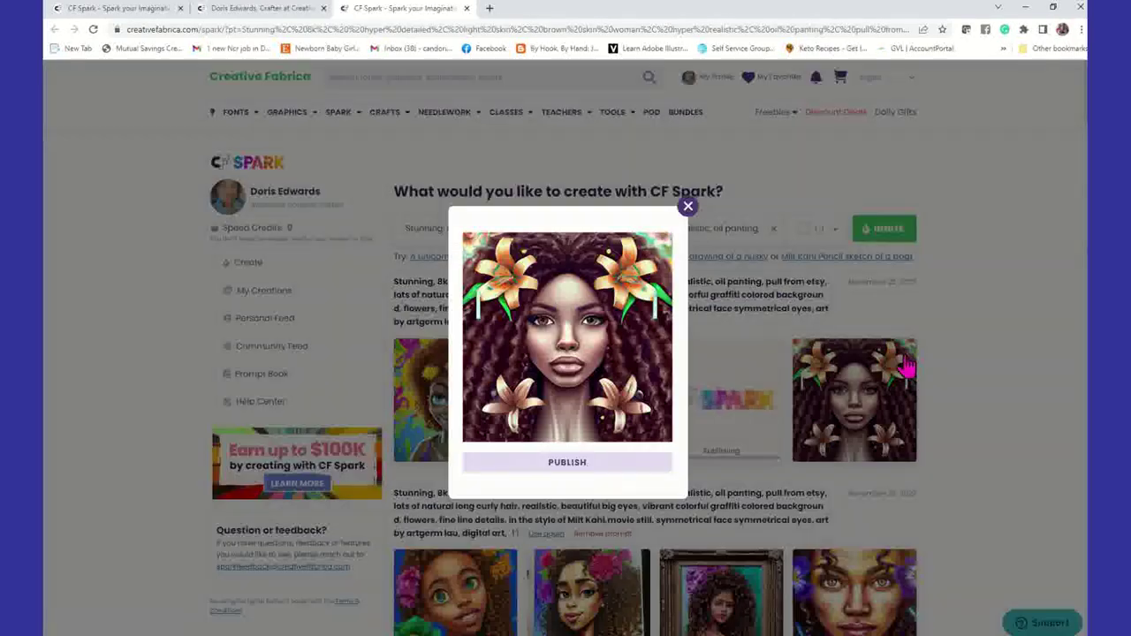
{"action": "left_click", "coordinate": [686, 210]}
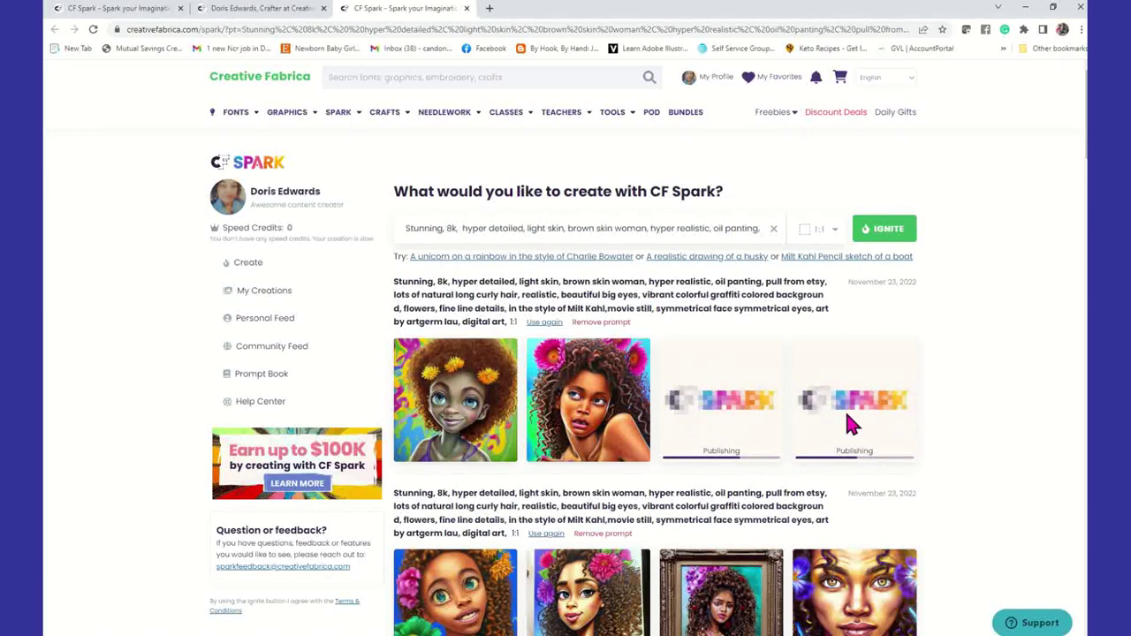
Look through the earlier prompts in the creation history and compare the images each wording produced
{"action": "mouse_move", "coordinate": [645, 376]}
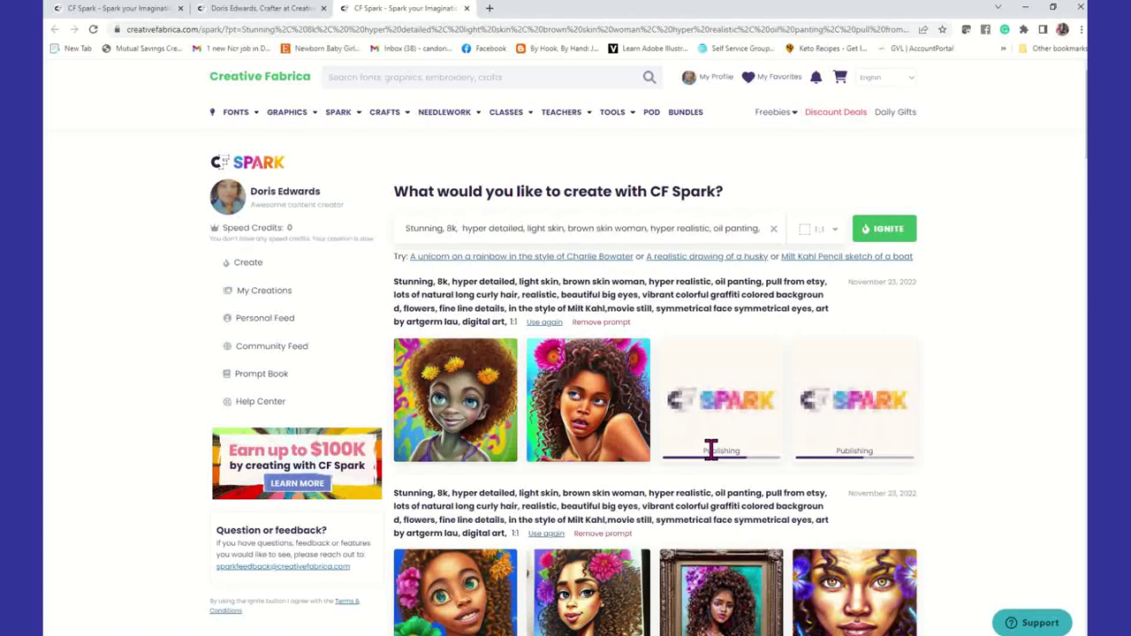
{"action": "scroll", "coordinate": [844, 449], "scroll_direction": "down", "scroll_amount": 1}
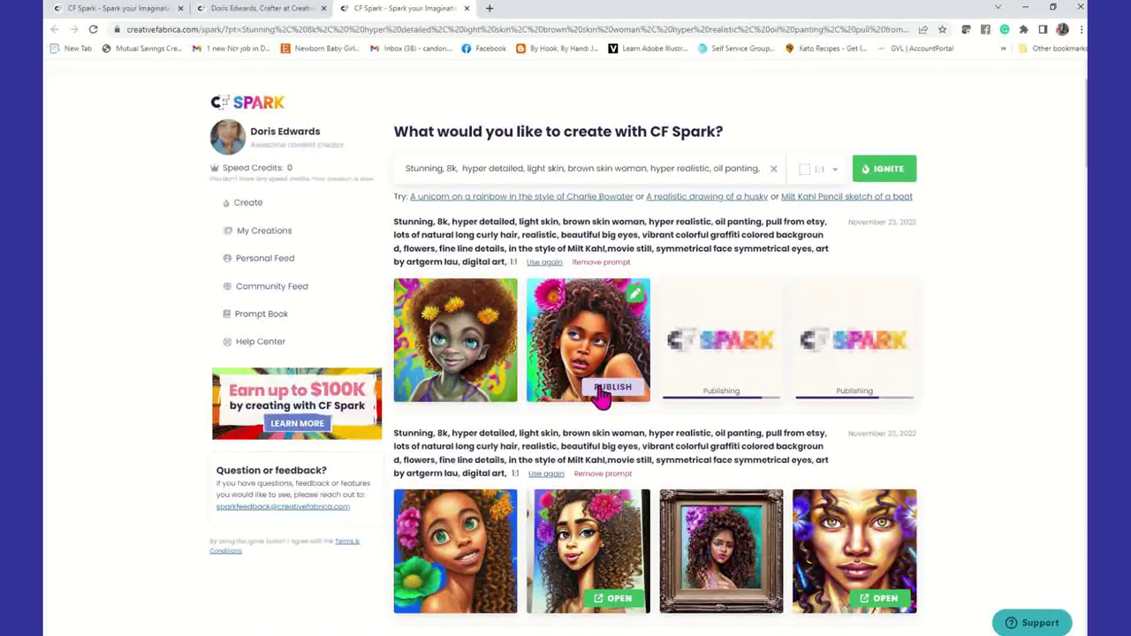
{"action": "scroll", "coordinate": [601, 397], "scroll_direction": "down", "scroll_amount": 2}
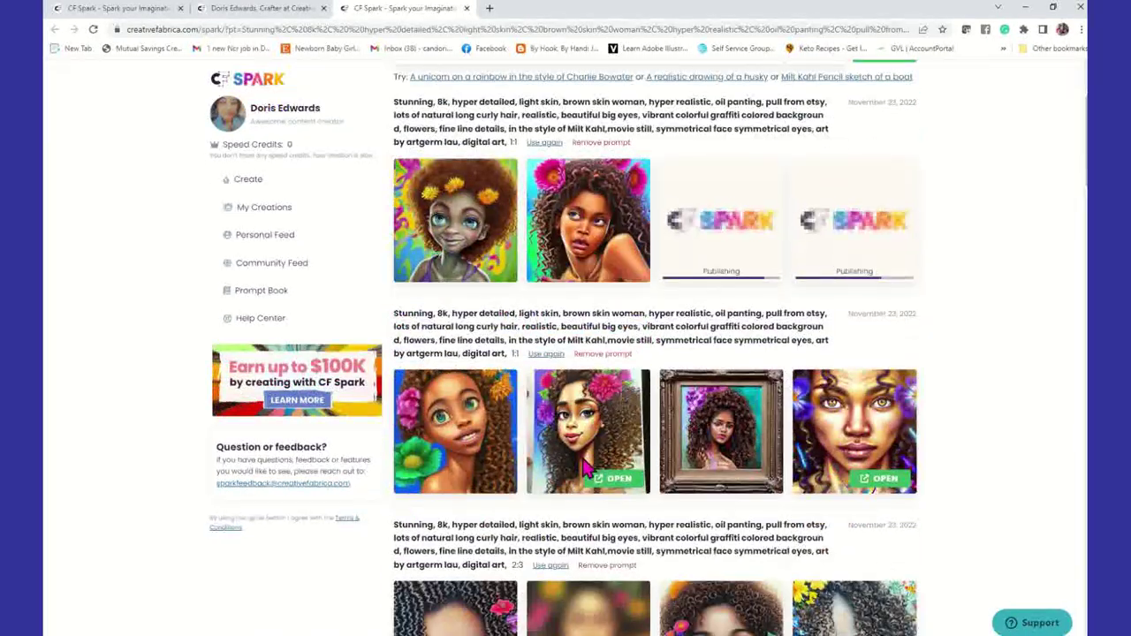
{"action": "scroll", "coordinate": [585, 468], "scroll_direction": "down", "scroll_amount": 1}
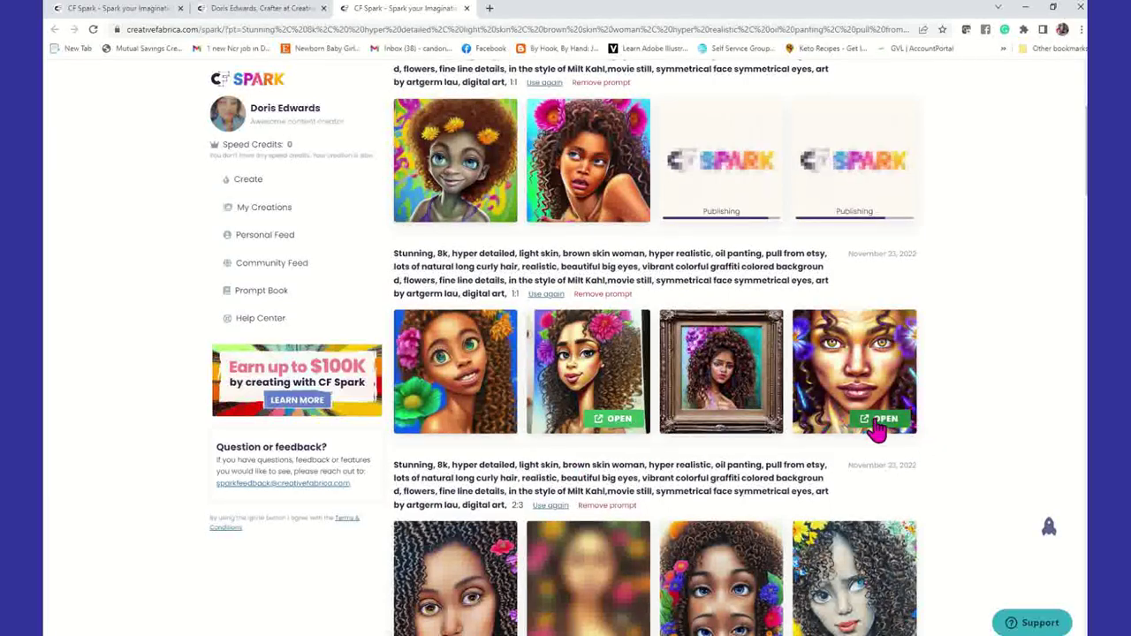
{"action": "scroll", "coordinate": [601, 455], "scroll_direction": "down", "scroll_amount": 3}
{"action": "scroll", "coordinate": [583, 489], "scroll_direction": "down", "scroll_amount": 3}
{"action": "scroll", "coordinate": [585, 486], "scroll_direction": "down", "scroll_amount": 5}
{"action": "scroll", "coordinate": [583, 484], "scroll_direction": "down", "scroll_amount": 2}
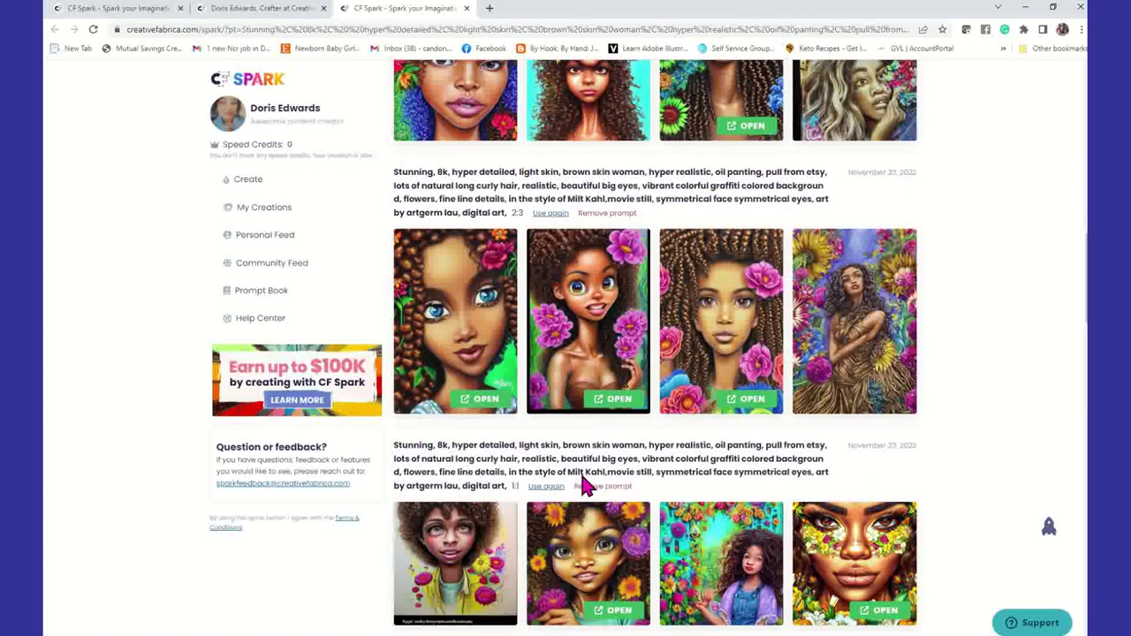
{"action": "scroll", "coordinate": [583, 486], "scroll_direction": "down", "scroll_amount": 4}
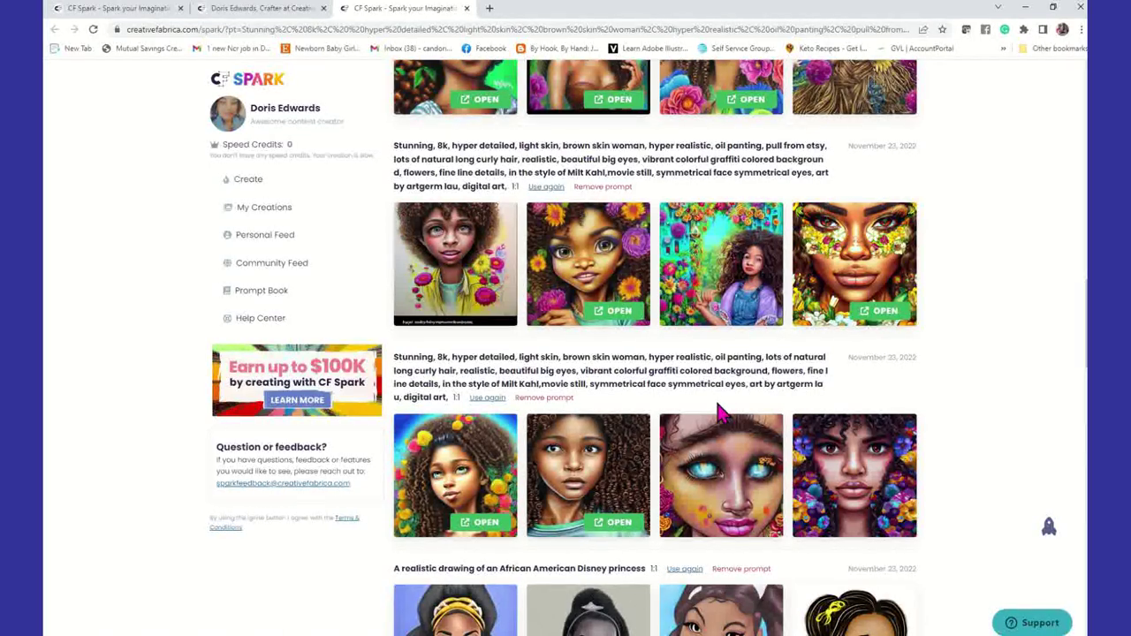
{"action": "scroll", "coordinate": [694, 237], "scroll_direction": "down", "scroll_amount": 3}
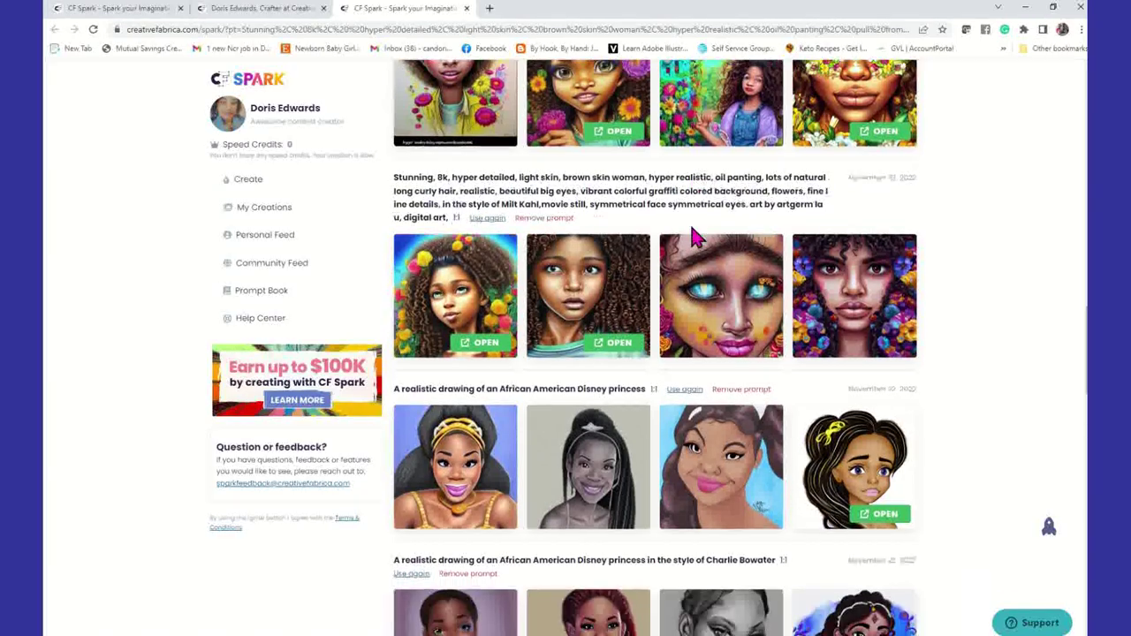
{"action": "scroll", "coordinate": [695, 236], "scroll_direction": "down", "scroll_amount": 1}
{"action": "scroll", "coordinate": [695, 237], "scroll_direction": "down", "scroll_amount": 2}
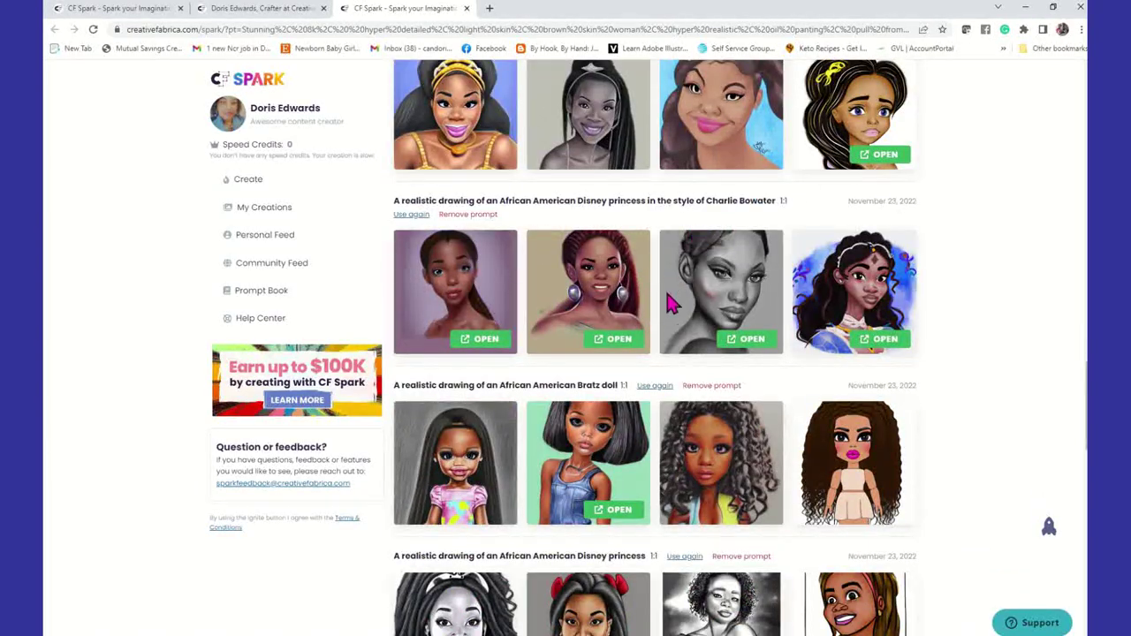
{"action": "scroll", "coordinate": [669, 303], "scroll_direction": "down", "scroll_amount": 1}
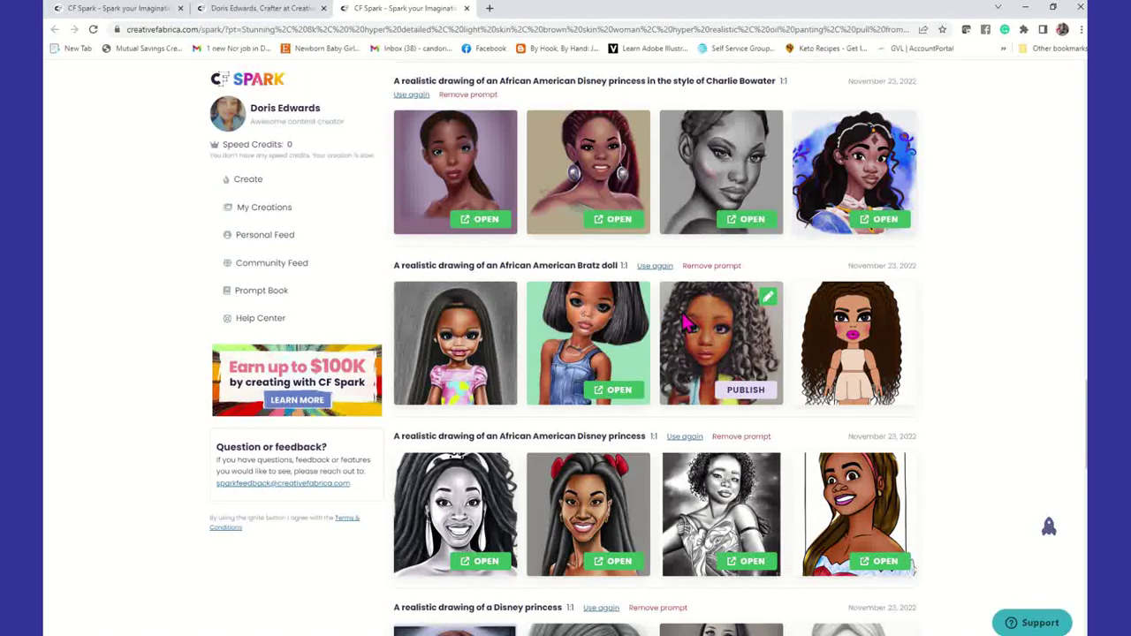
{"action": "scroll", "coordinate": [685, 322], "scroll_direction": "down", "scroll_amount": 3}
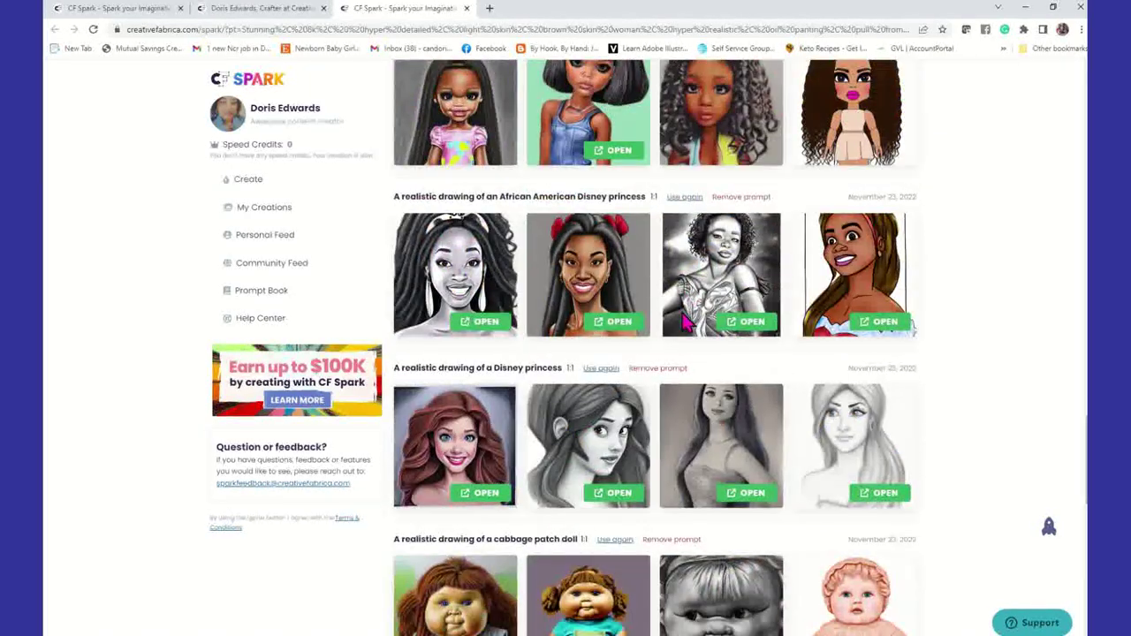
{"action": "scroll", "coordinate": [684, 322], "scroll_direction": "down", "scroll_amount": 4}
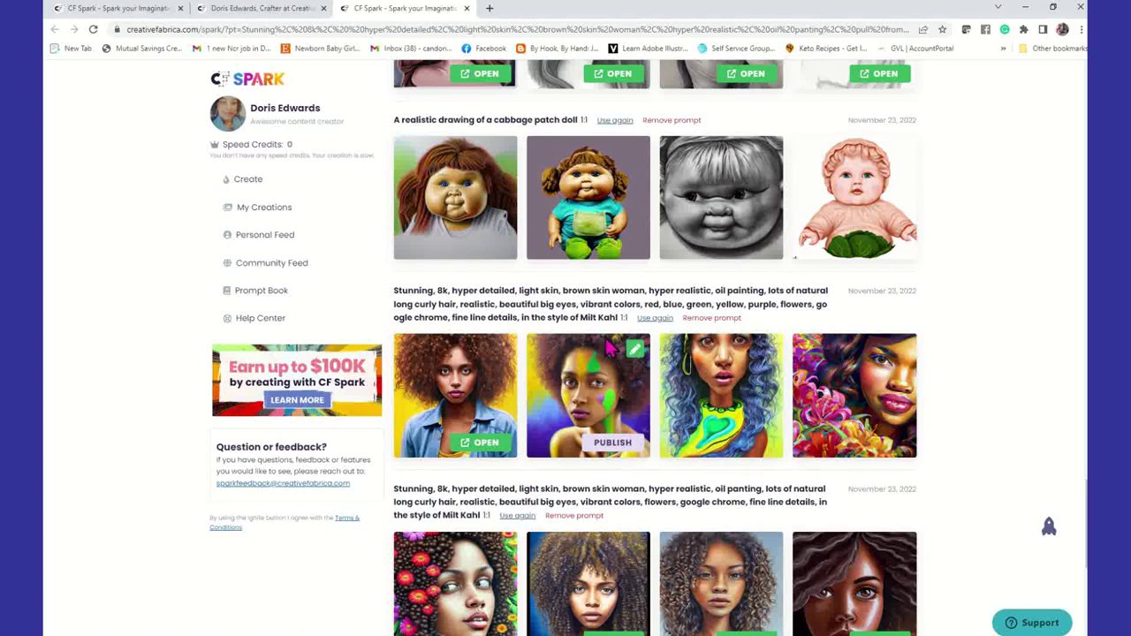
{"action": "scroll", "coordinate": [606, 346], "scroll_direction": "down", "scroll_amount": 2}
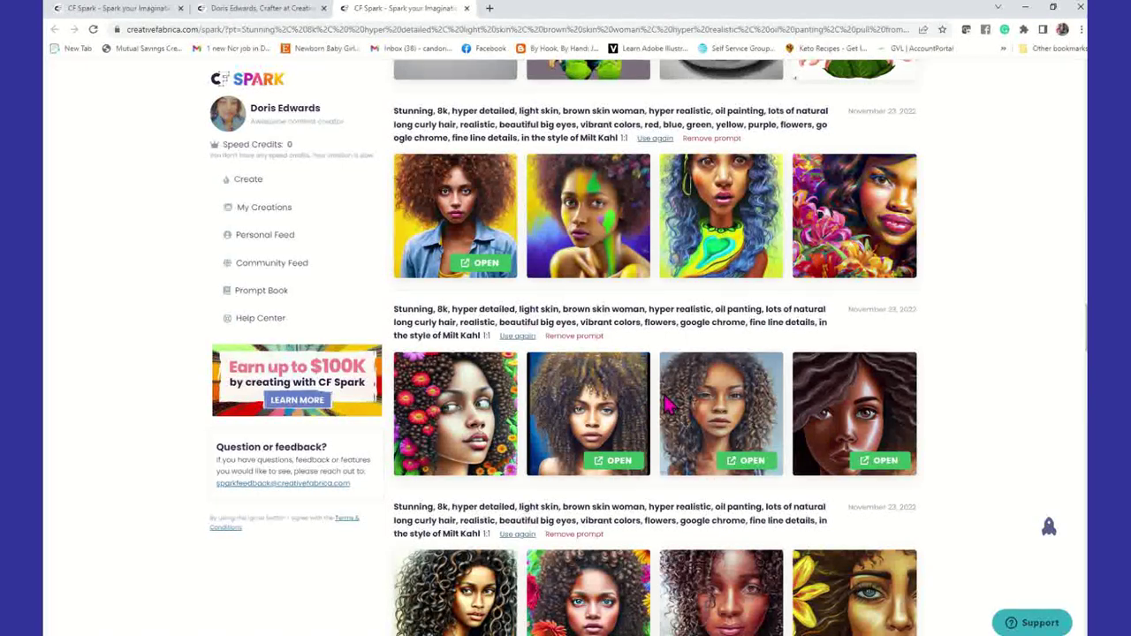
{"action": "scroll", "coordinate": [672, 393], "scroll_direction": "down", "scroll_amount": 2}
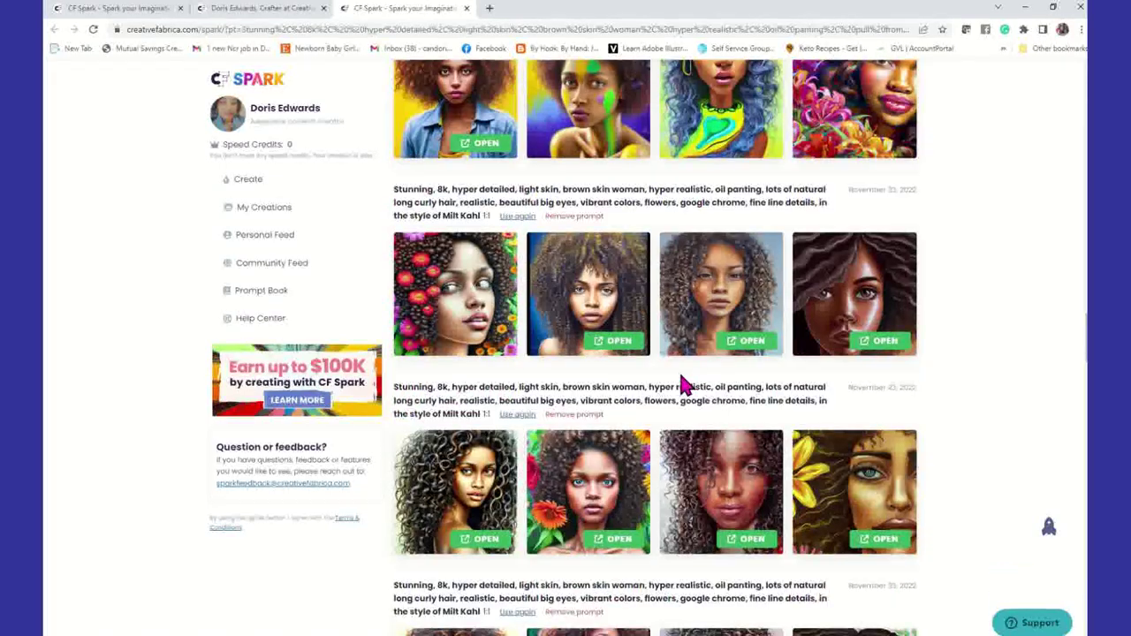
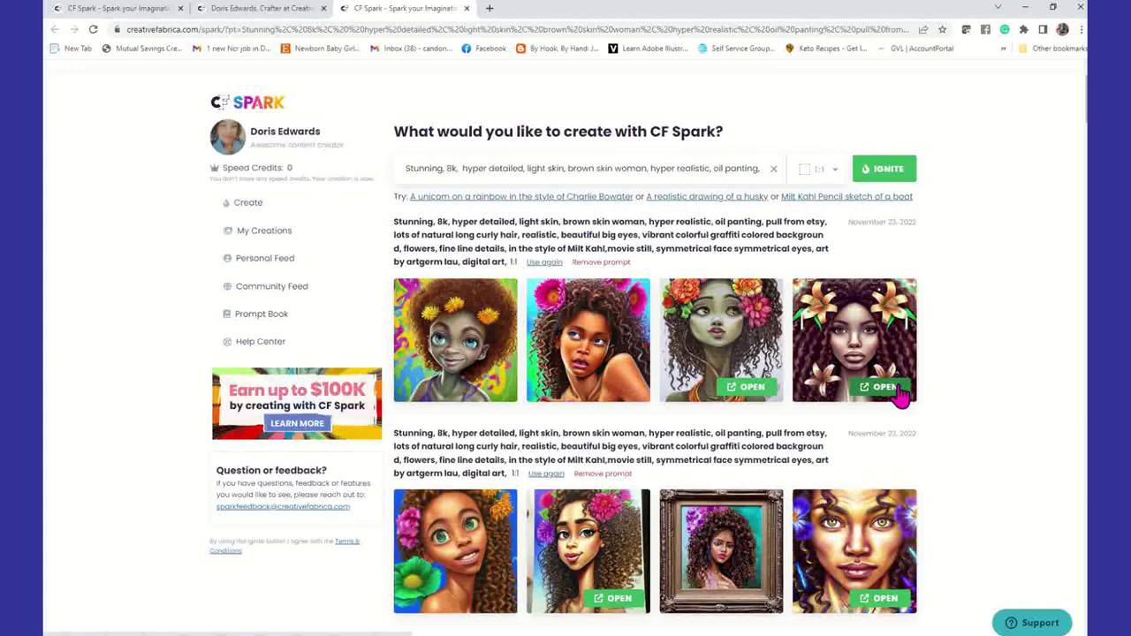
Open the product page of the published portrait with lilies in her hair, download its ZIP file and open the download
{"action": "left_click", "coordinate": [886, 388]}
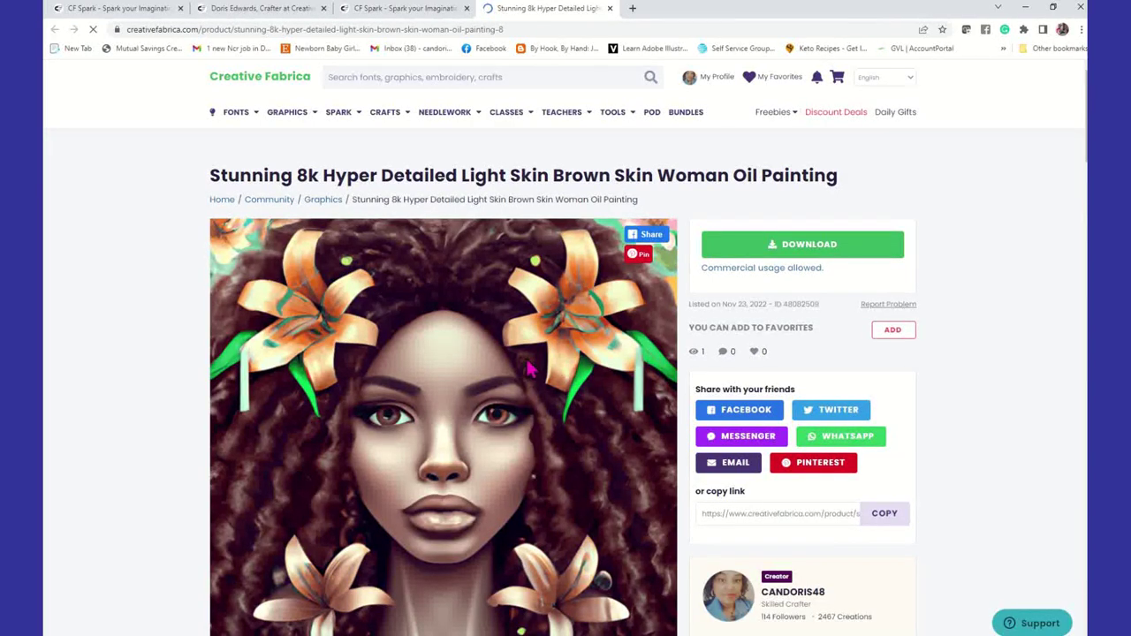
{"action": "scroll", "coordinate": [532, 367], "scroll_direction": "down", "scroll_amount": 1}
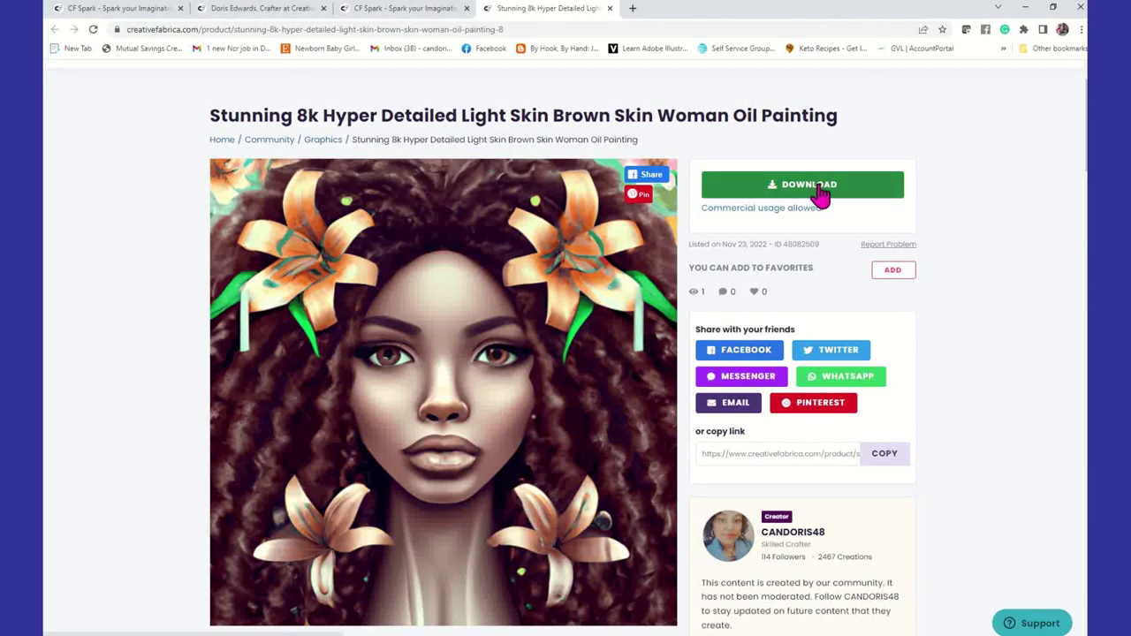
{"action": "left_click", "coordinate": [728, 185]}
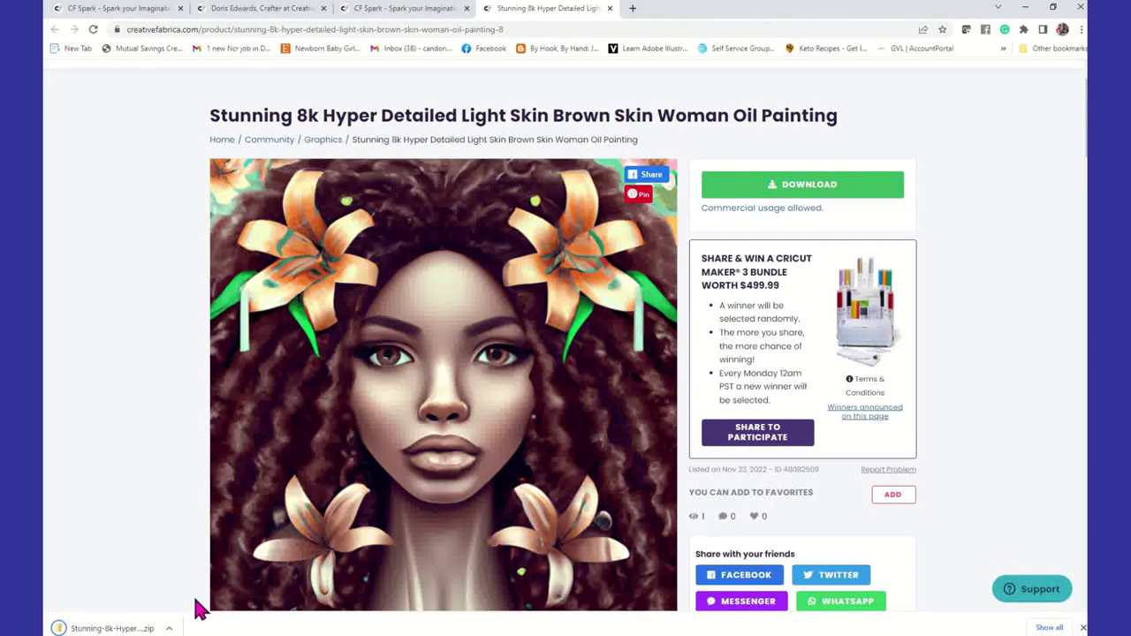
{"action": "left_click", "coordinate": [113, 628]}
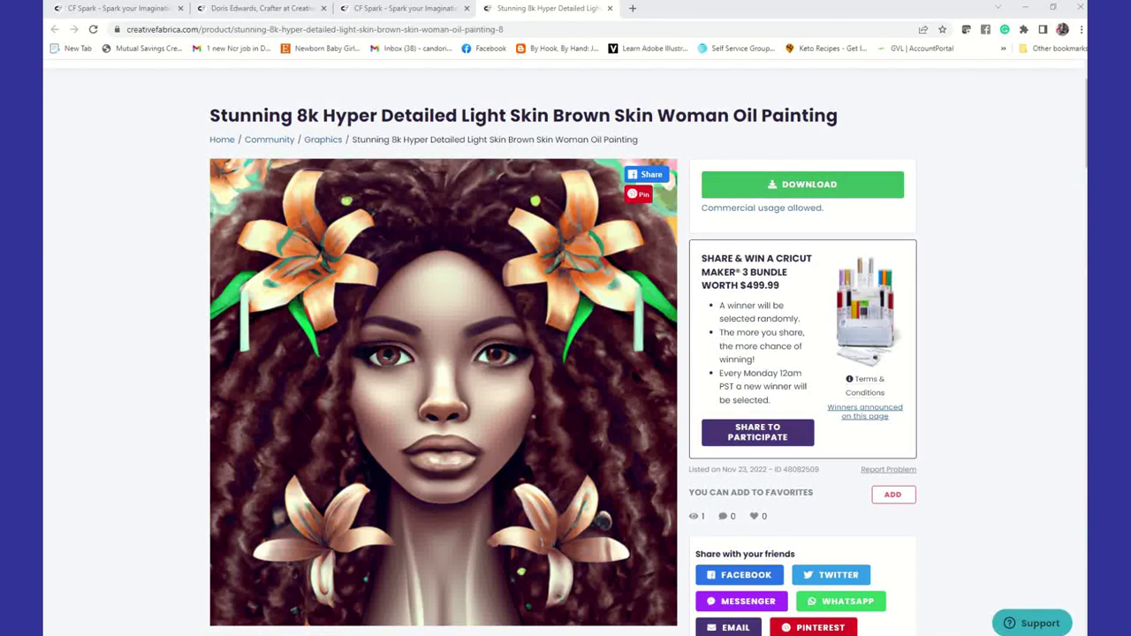
Switch to the Fotor home page at fotor.com in a full-size browser window
{"action": "left_click", "coordinate": [633, 10]}
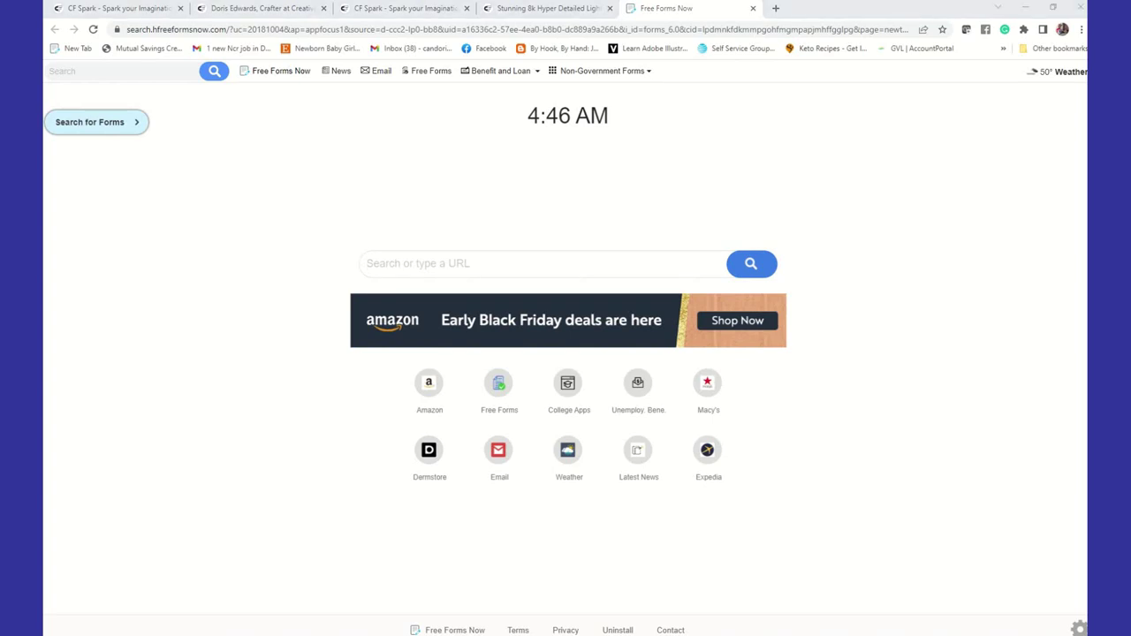
{"action": "left_click_drag", "start_coordinate": [853, 15], "coordinate": [598, 74]}
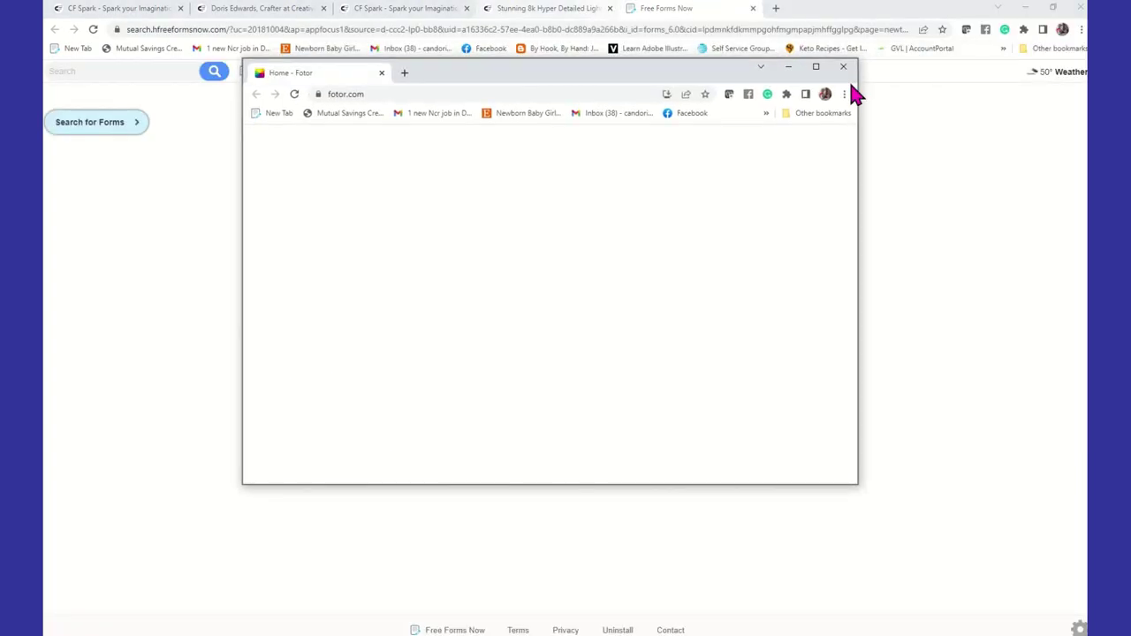
{"action": "left_click_drag", "start_coordinate": [816, 58], "coordinate": [570, 2]}
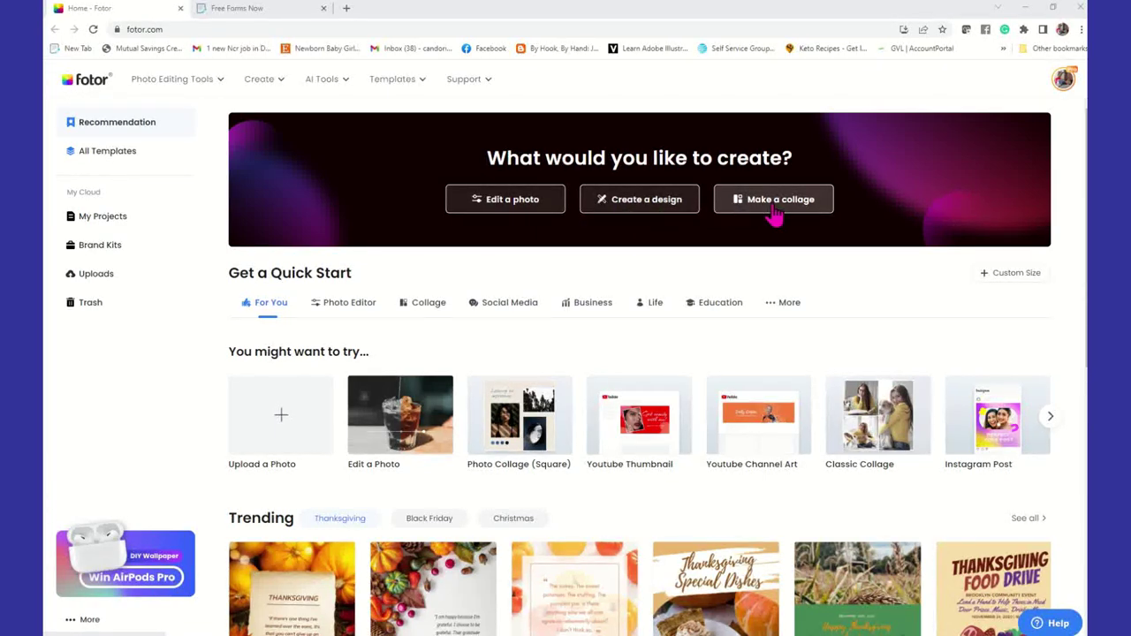
Start Fotor's photo editor and load the 580x580 PNG of the lily portrait from the Desktop
{"action": "left_click", "coordinate": [519, 201]}
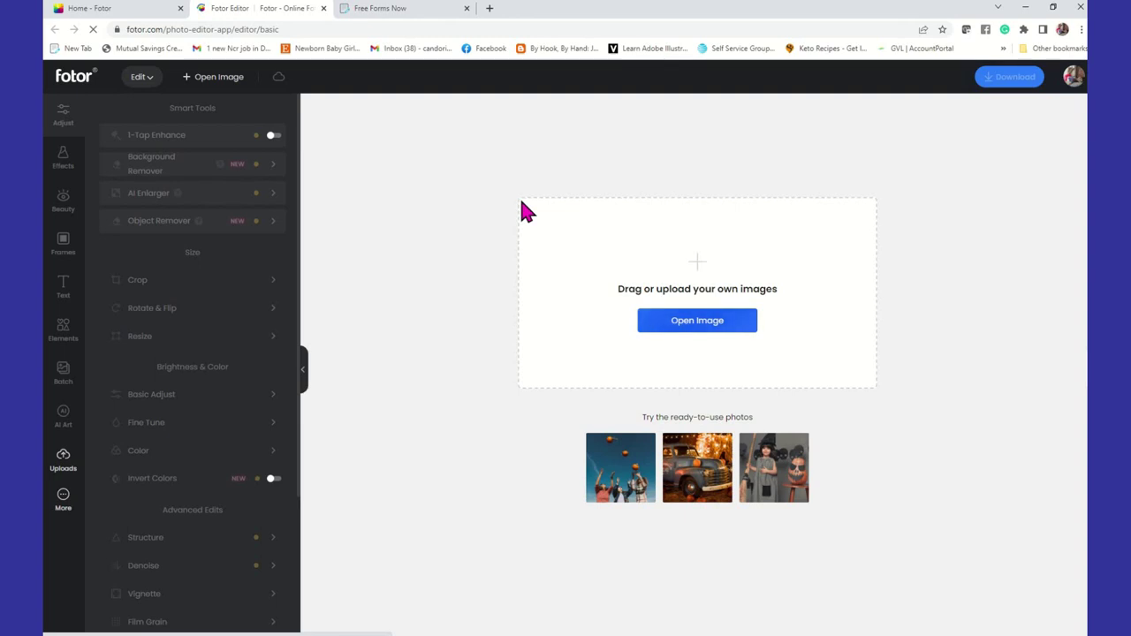
{"action": "left_click", "coordinate": [723, 334]}
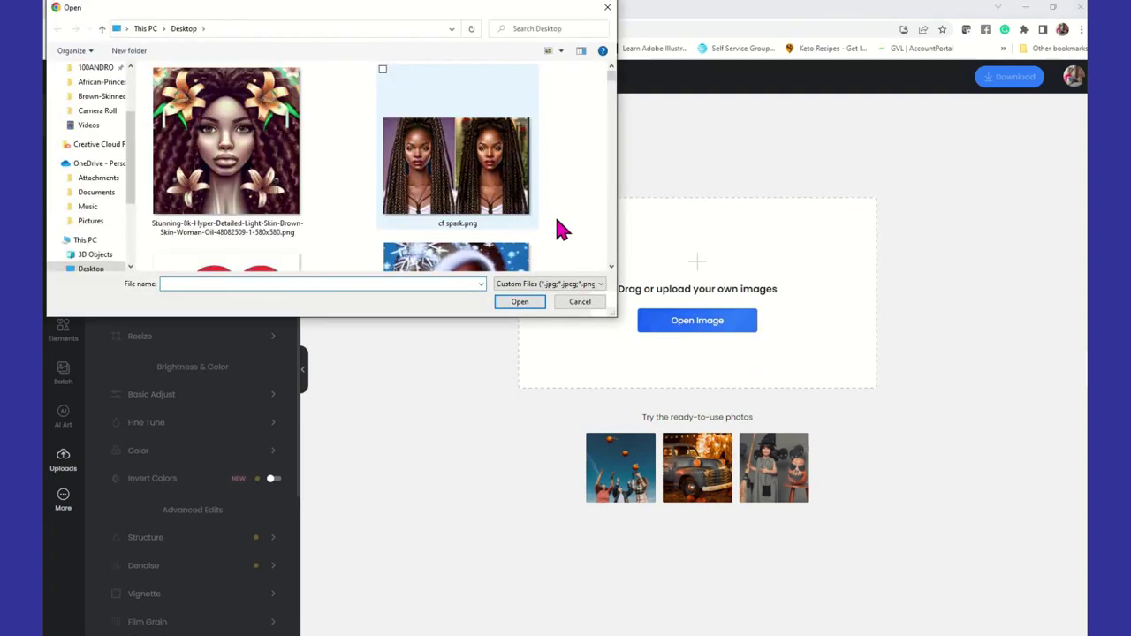
{"action": "left_click", "coordinate": [260, 152]}
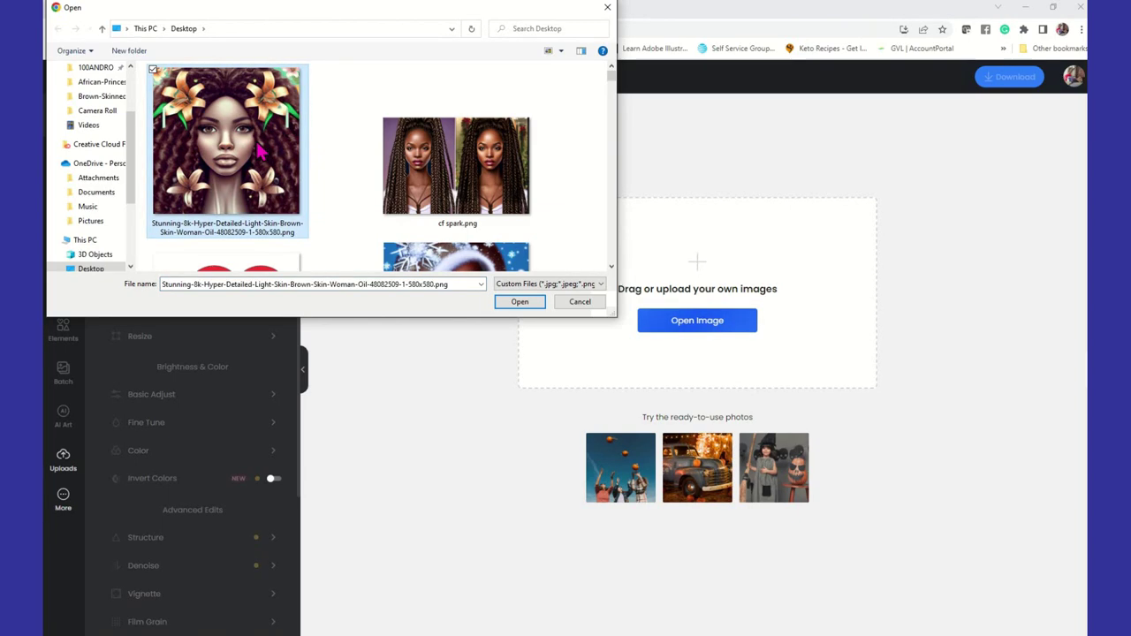
{"action": "left_click", "coordinate": [530, 305]}
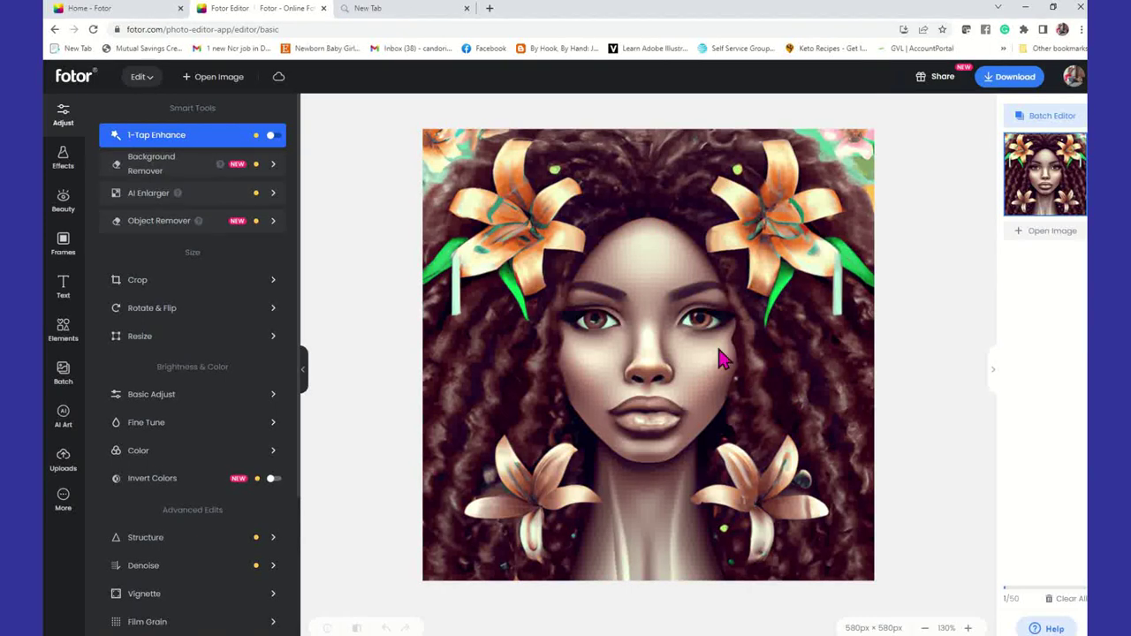
Enhance the portrait with 1-Tap Enhance, preview AI Enlarger at 2320 × 2320 px and discard the enlargement
{"action": "left_click", "coordinate": [205, 147]}
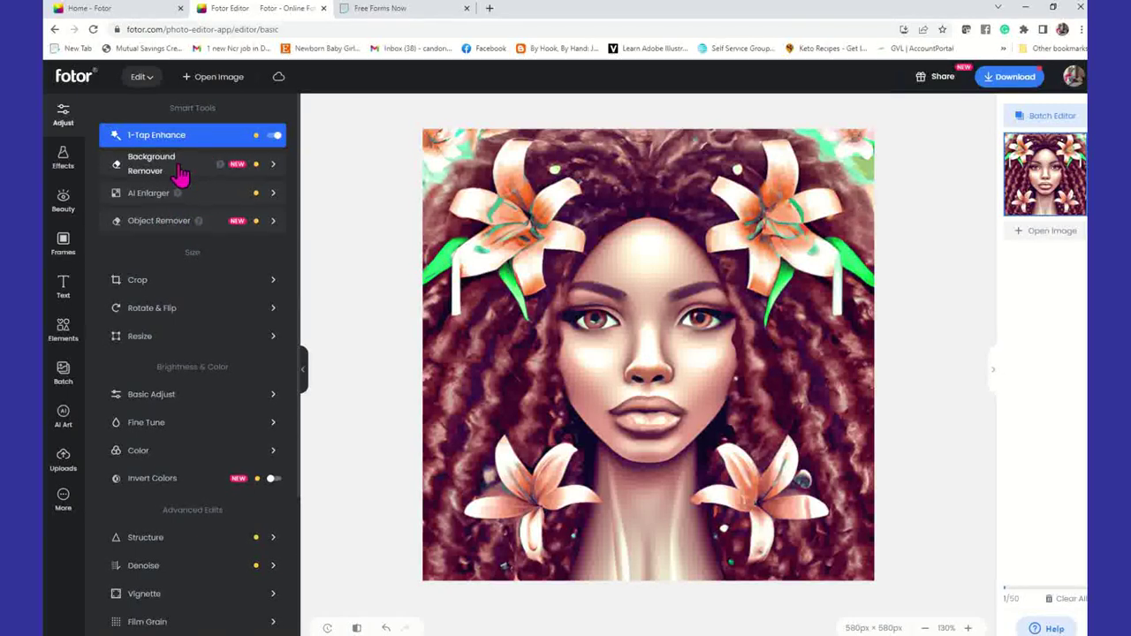
{"action": "left_click", "coordinate": [157, 203]}
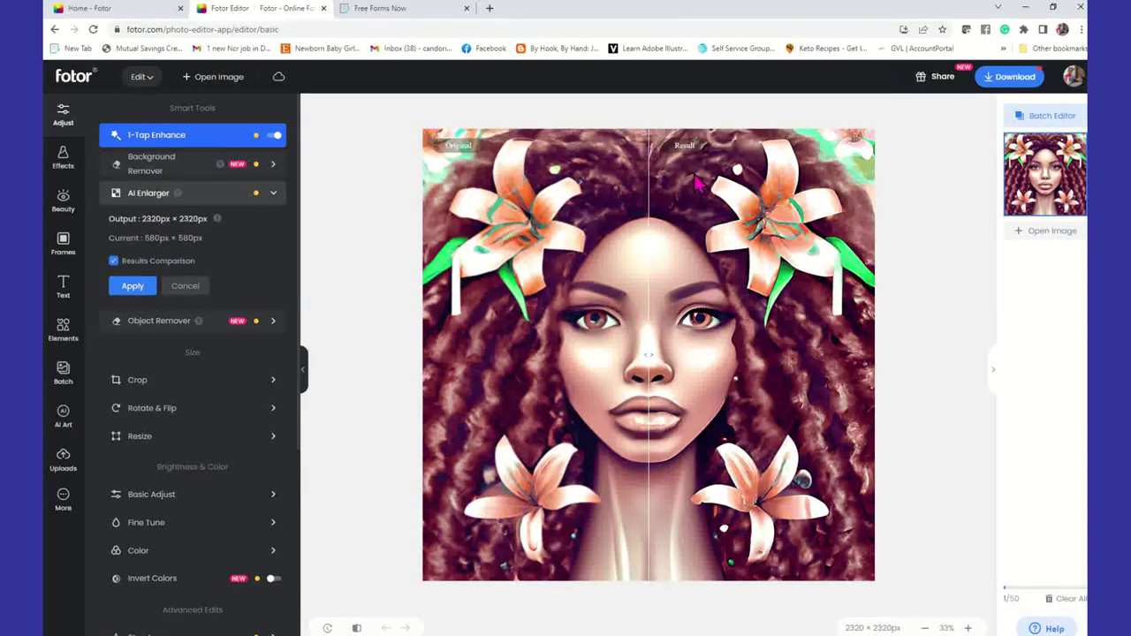
{"action": "left_click", "coordinate": [186, 391]}
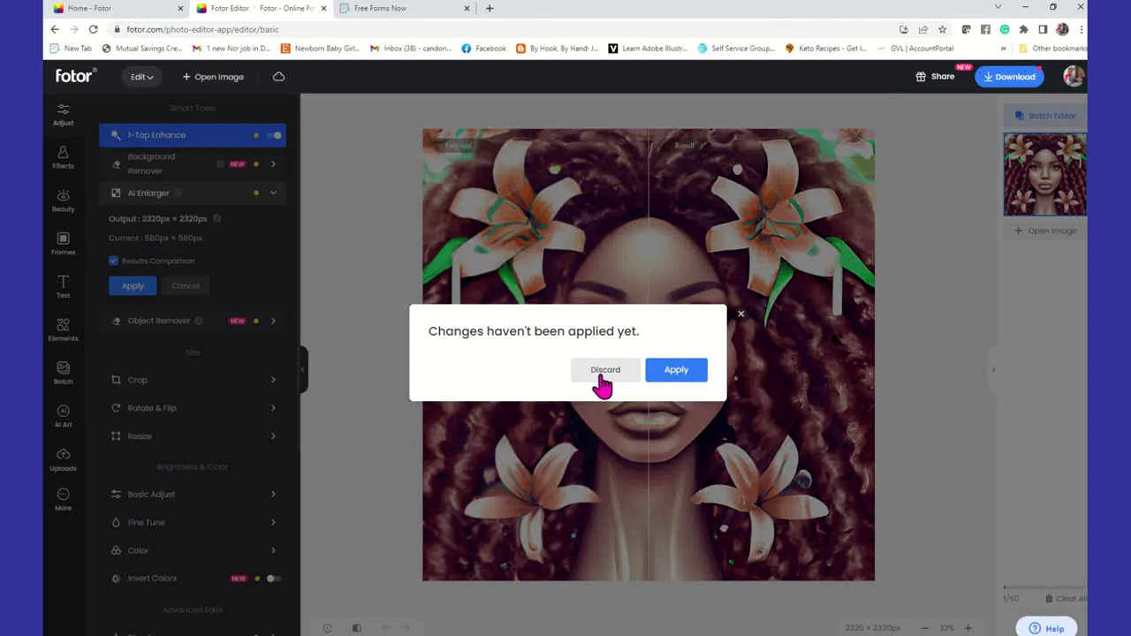
{"action": "left_click", "coordinate": [598, 374]}
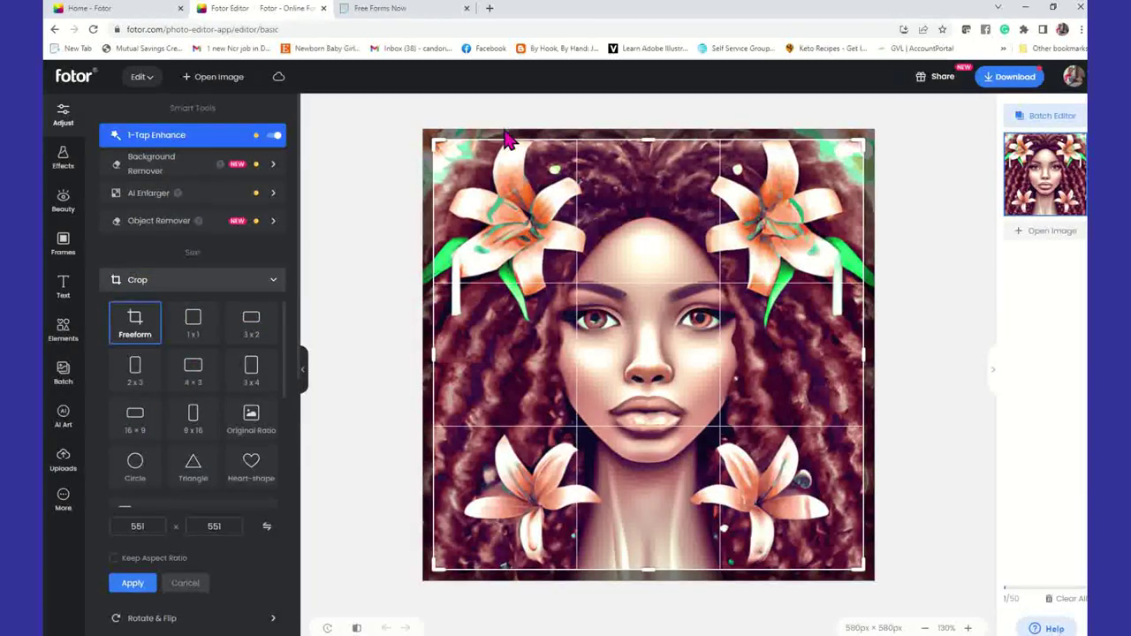
Try out a freeform crop frame of about 437 × 440 px on the portrait, discard it and show the Beauty tools
{"action": "left_click_drag", "start_coordinate": [434, 148], "coordinate": [534, 236]}
{"action": "left_click_drag", "start_coordinate": [846, 390], "coordinate": [794, 360]}
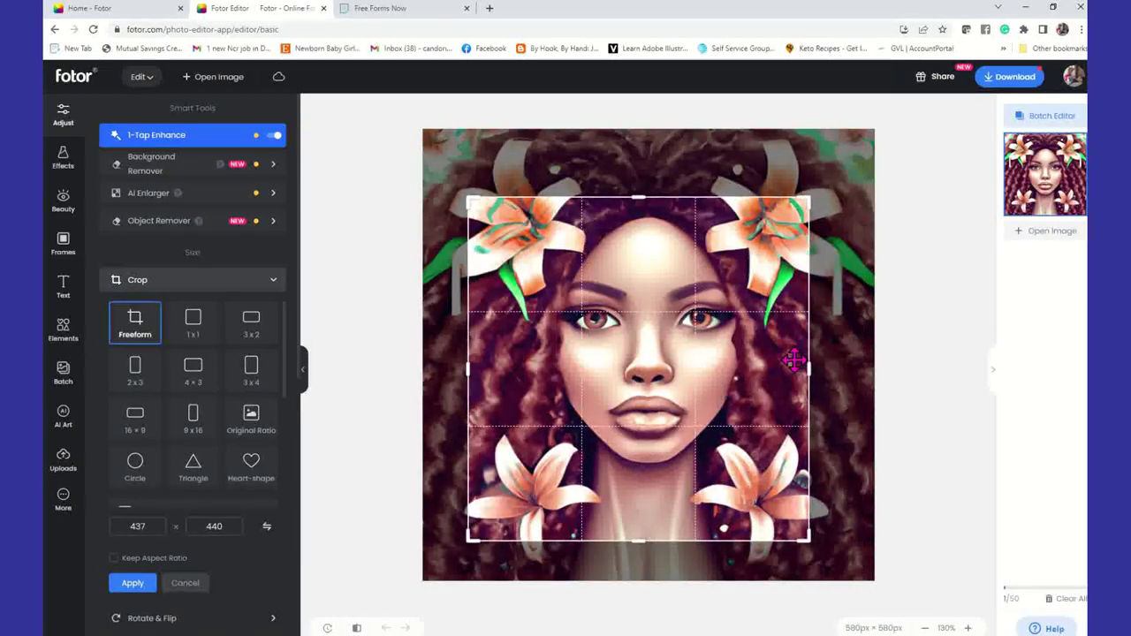
{"action": "left_click_drag", "start_coordinate": [649, 305], "coordinate": [603, 234]}
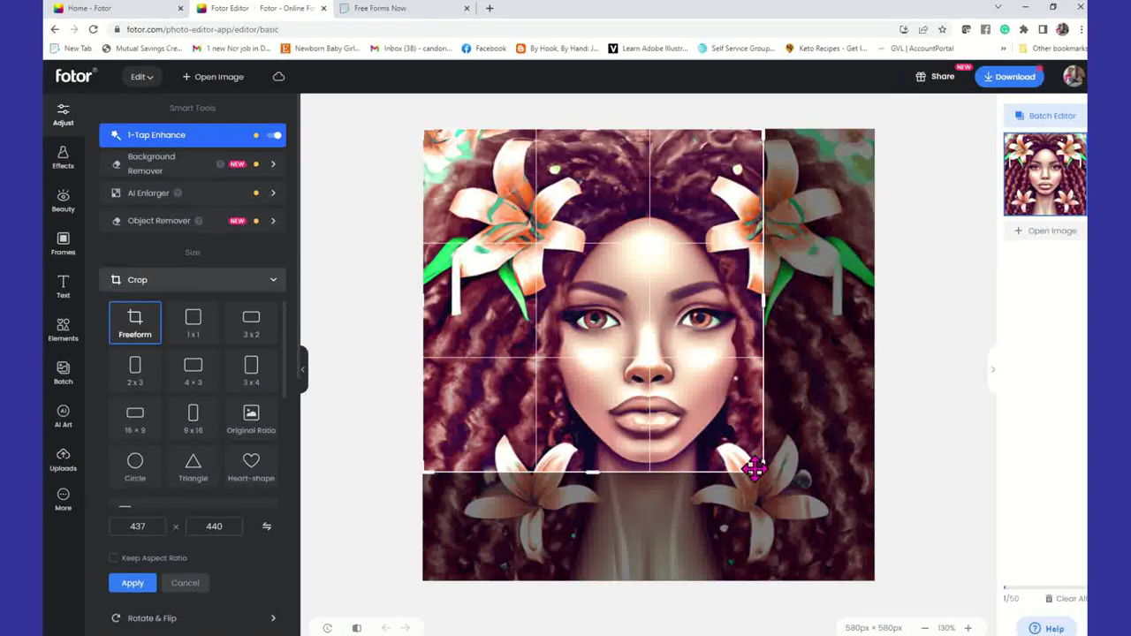
{"action": "left_click_drag", "start_coordinate": [758, 468], "coordinate": [874, 580]}
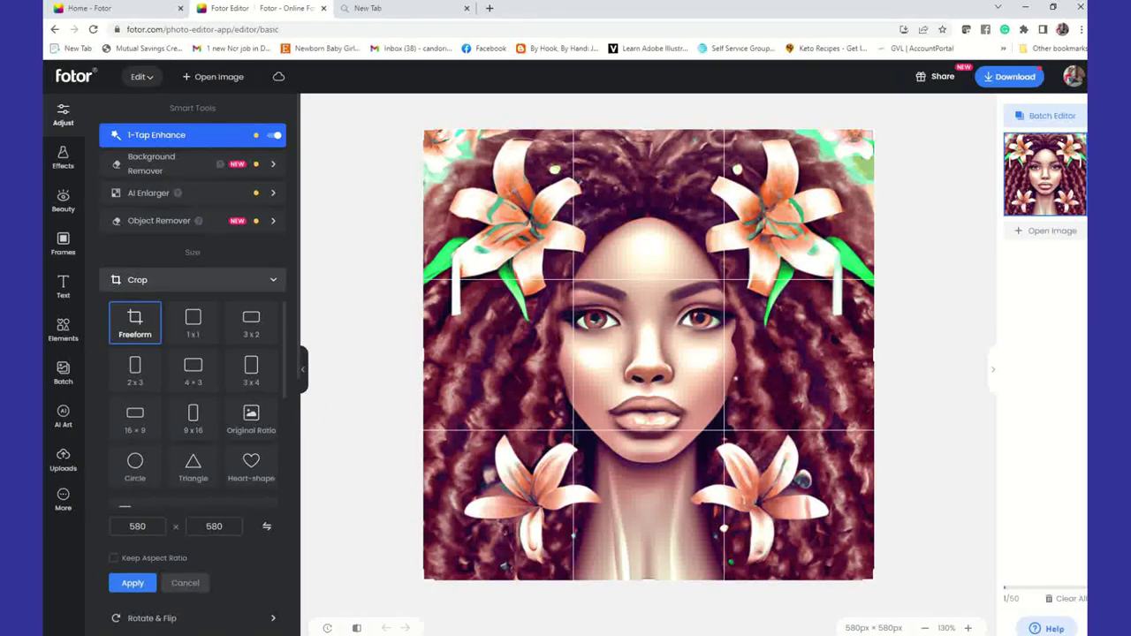
{"action": "left_click", "coordinate": [63, 210]}
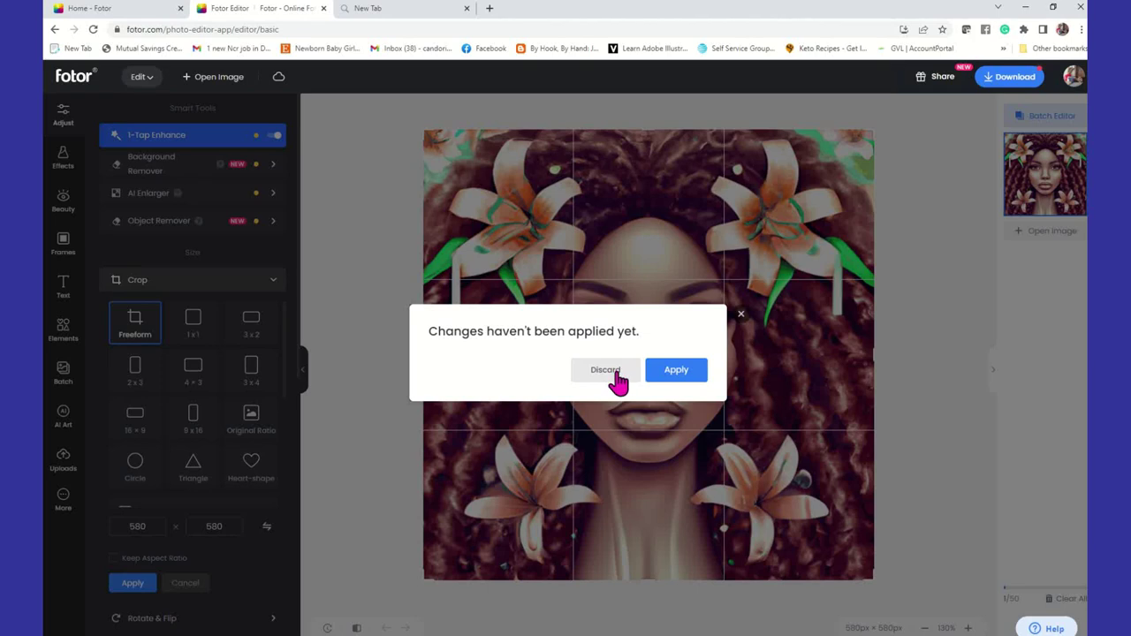
{"action": "left_click", "coordinate": [606, 365]}
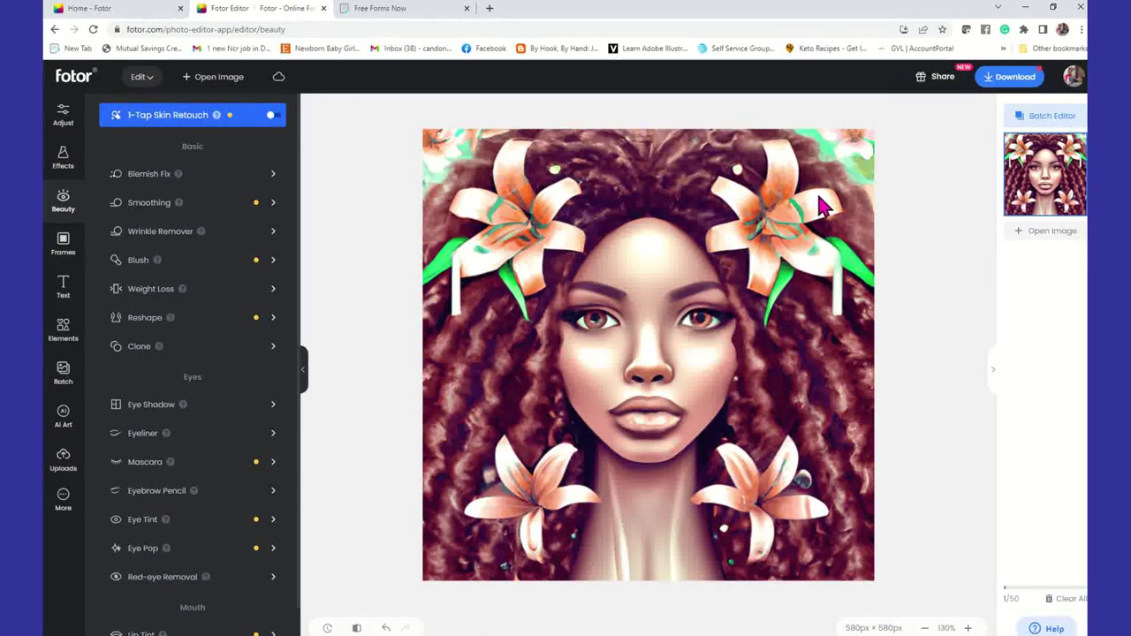
Download the enhanced portrait as a PNG and show the Downloads folder in File Explorer
{"action": "left_click", "coordinate": [1017, 79]}
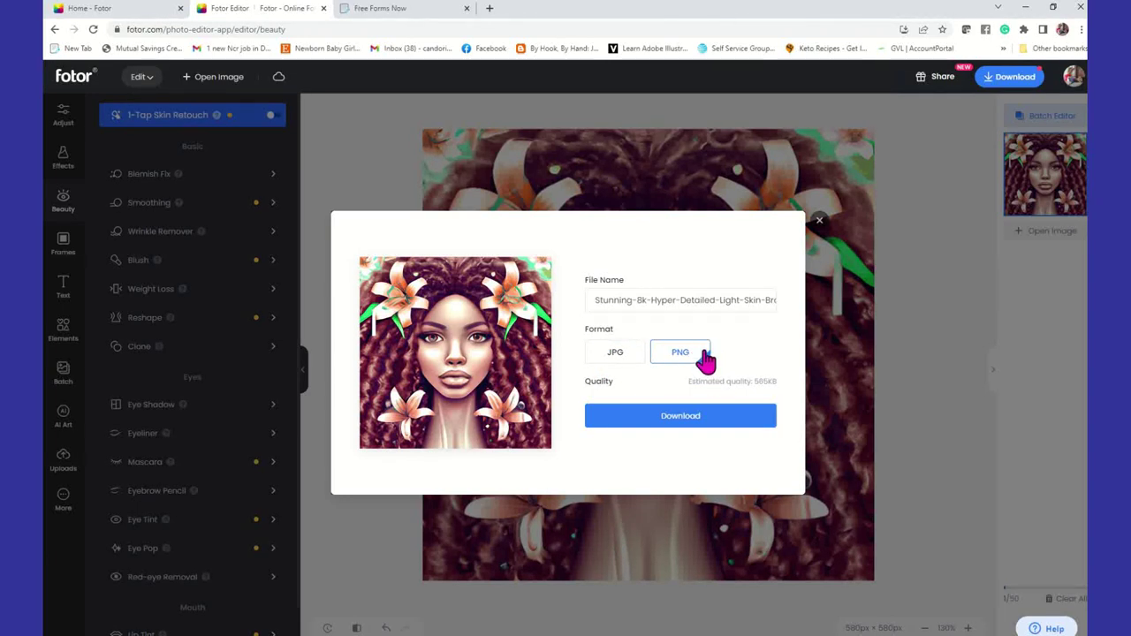
{"action": "left_click", "coordinate": [700, 420]}
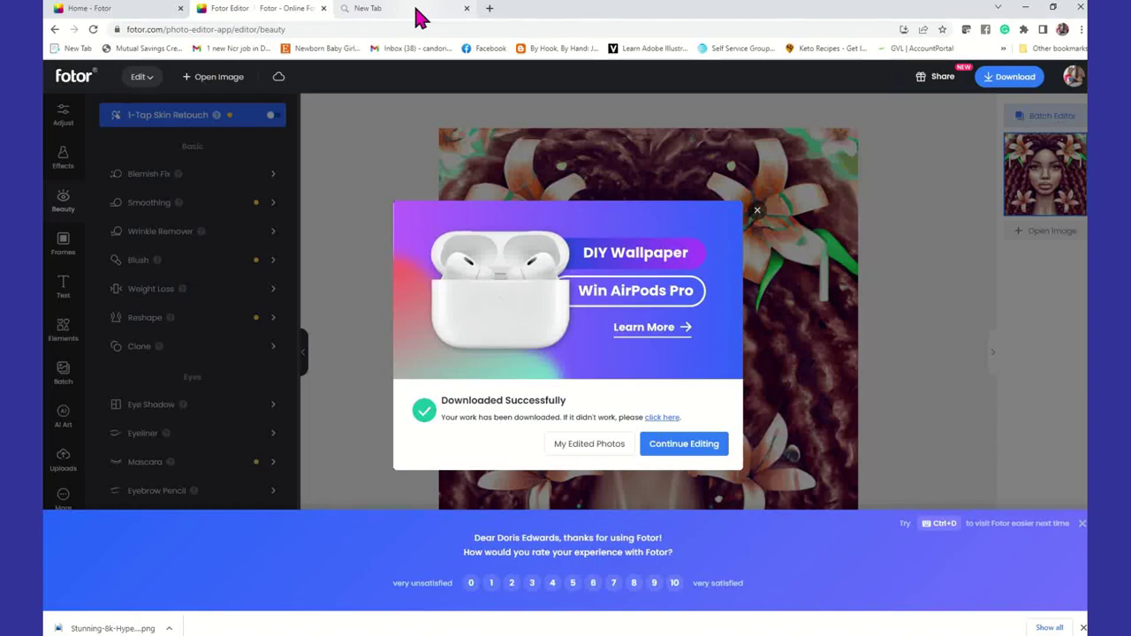
{"action": "key", "text": "super+e"}
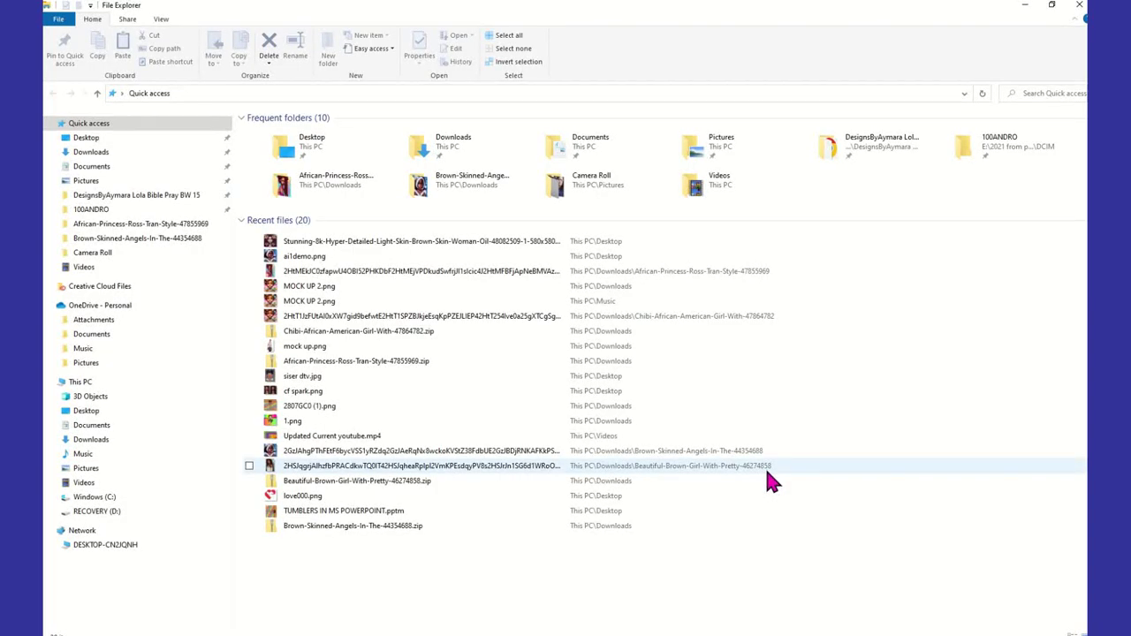
{"action": "left_click", "coordinate": [99, 442]}
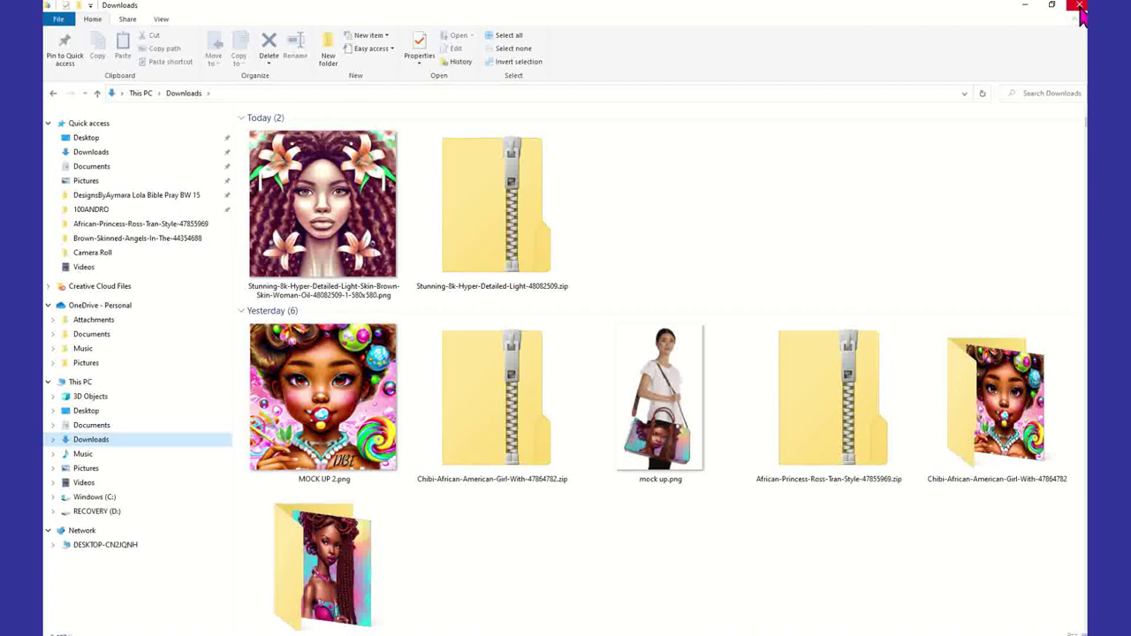
Extract Stunning-8k-Hyper-Detailed-Light-48082509.zip into its own folder in Downloads
{"action": "left_click", "coordinate": [510, 243]}
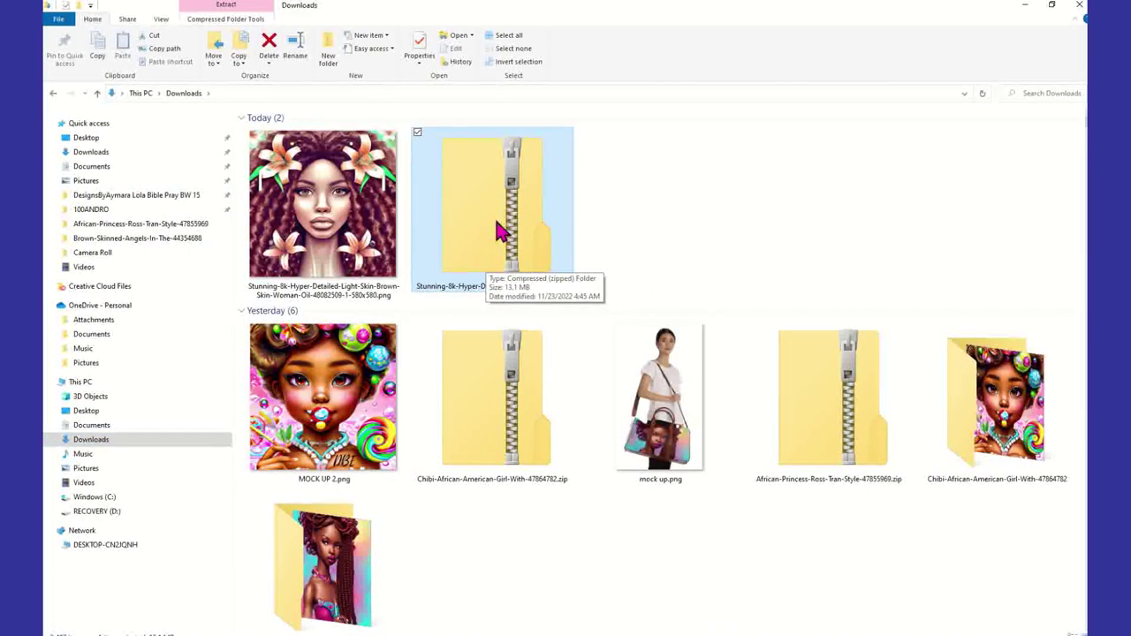
{"action": "right_click", "coordinate": [506, 216]}
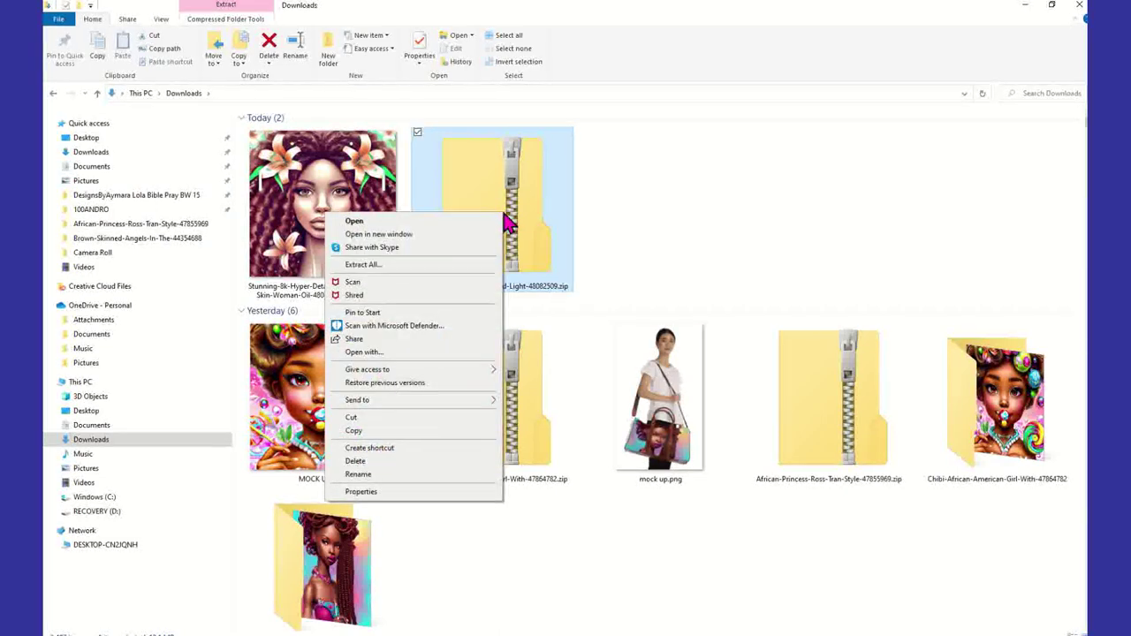
{"action": "left_click", "coordinate": [372, 265]}
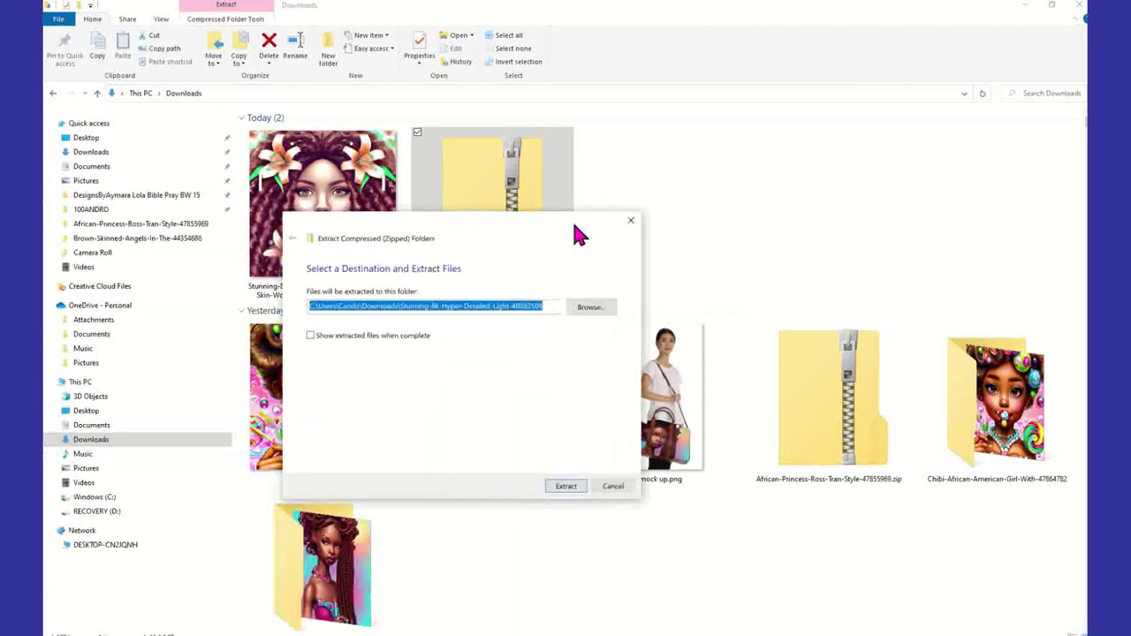
{"action": "left_click", "coordinate": [705, 442]}
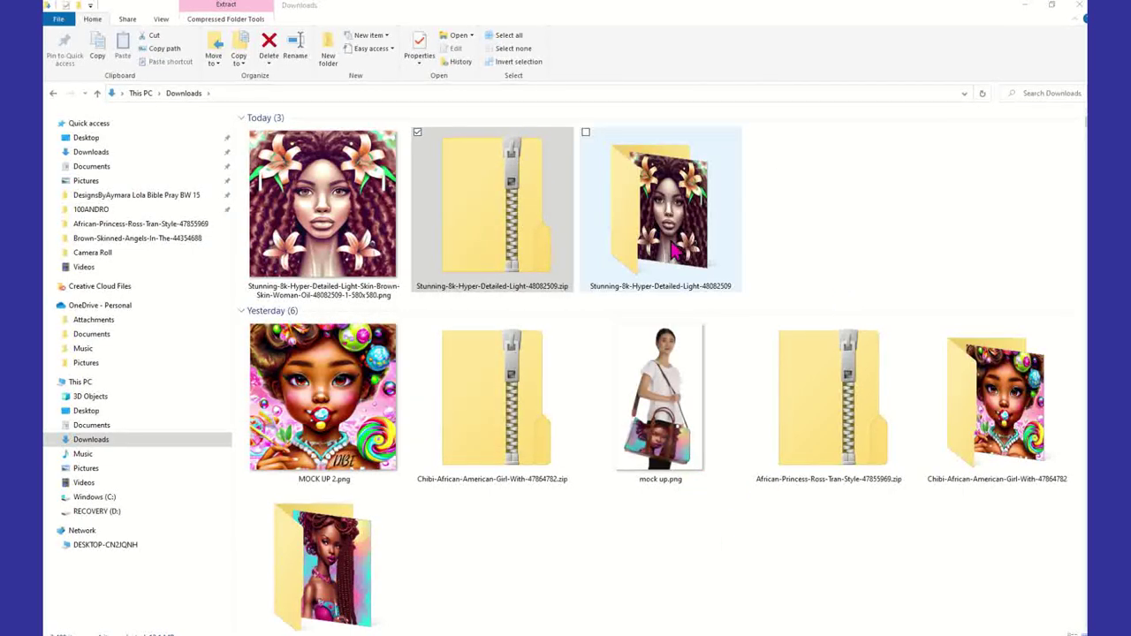
View the portrait inside the extracted folder at large size and close the image viewer and File Explorer
{"action": "double_click", "coordinate": [682, 234]}
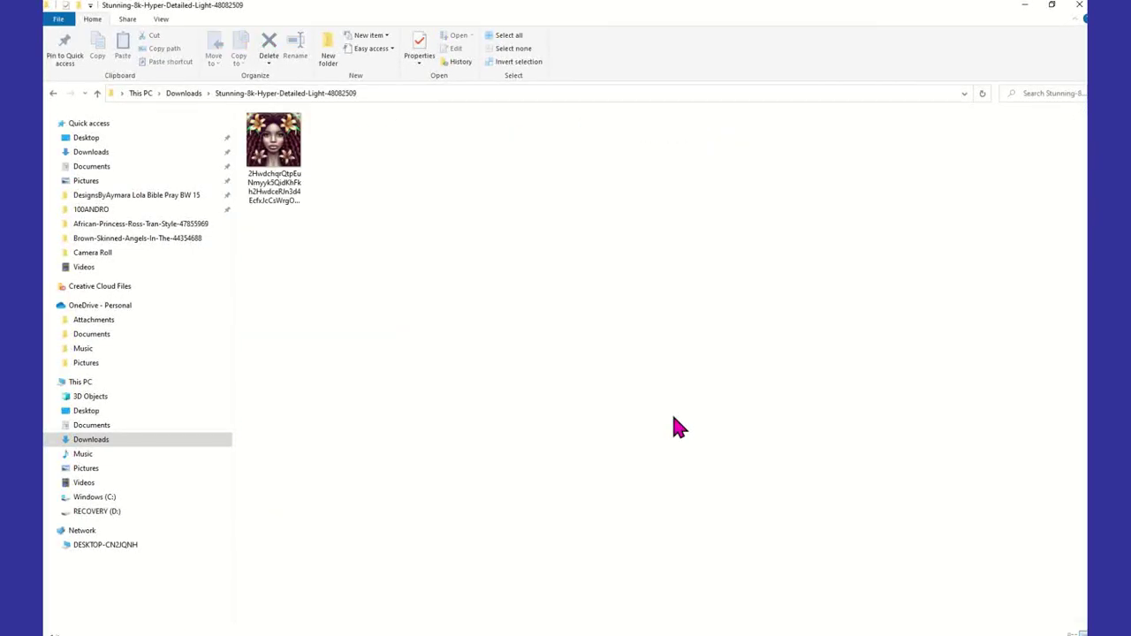
{"action": "left_click", "coordinate": [299, 150]}
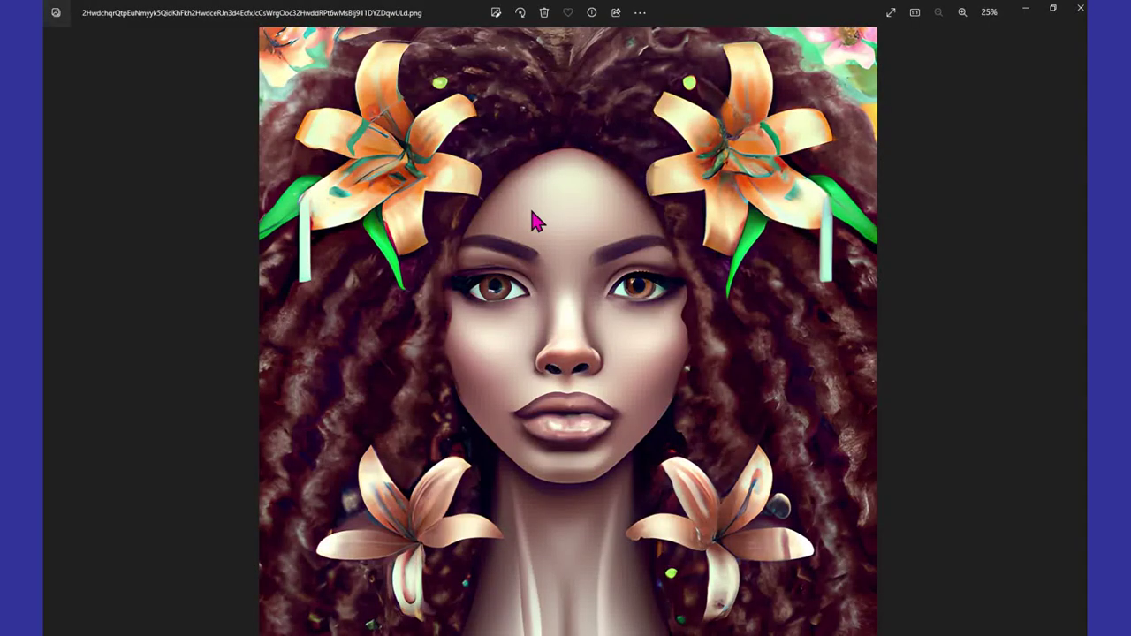
{"action": "left_click", "coordinate": [1080, 8]}
{"action": "left_click", "coordinate": [1080, 7]}
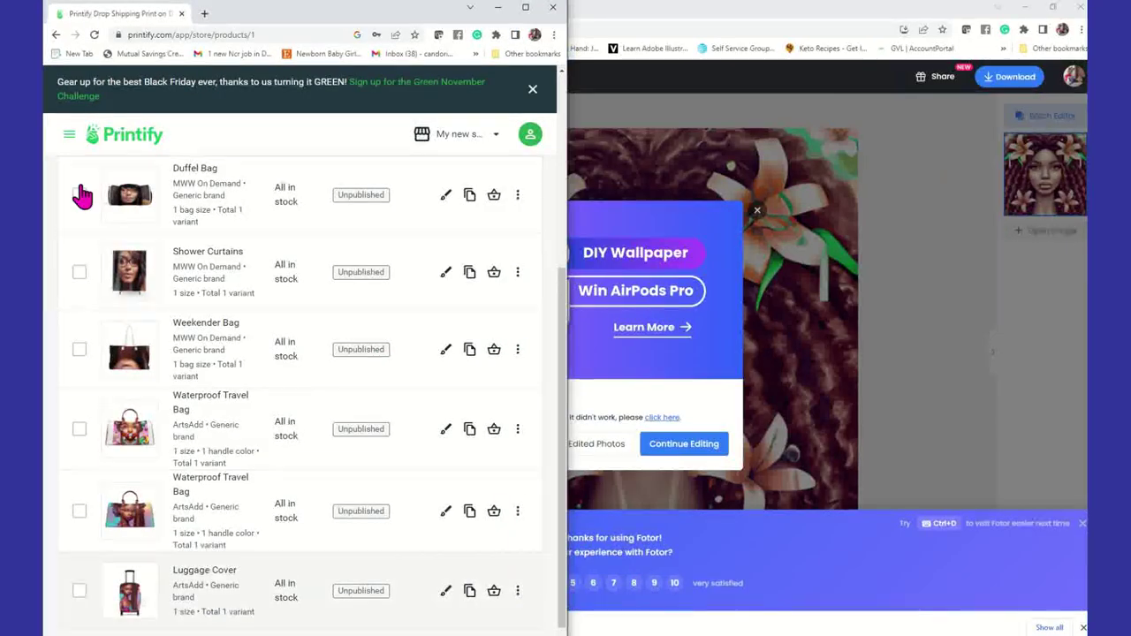
Enlarge the Printify window and open the Shower Curtains product from My Products
{"action": "left_click", "coordinate": [526, 8]}
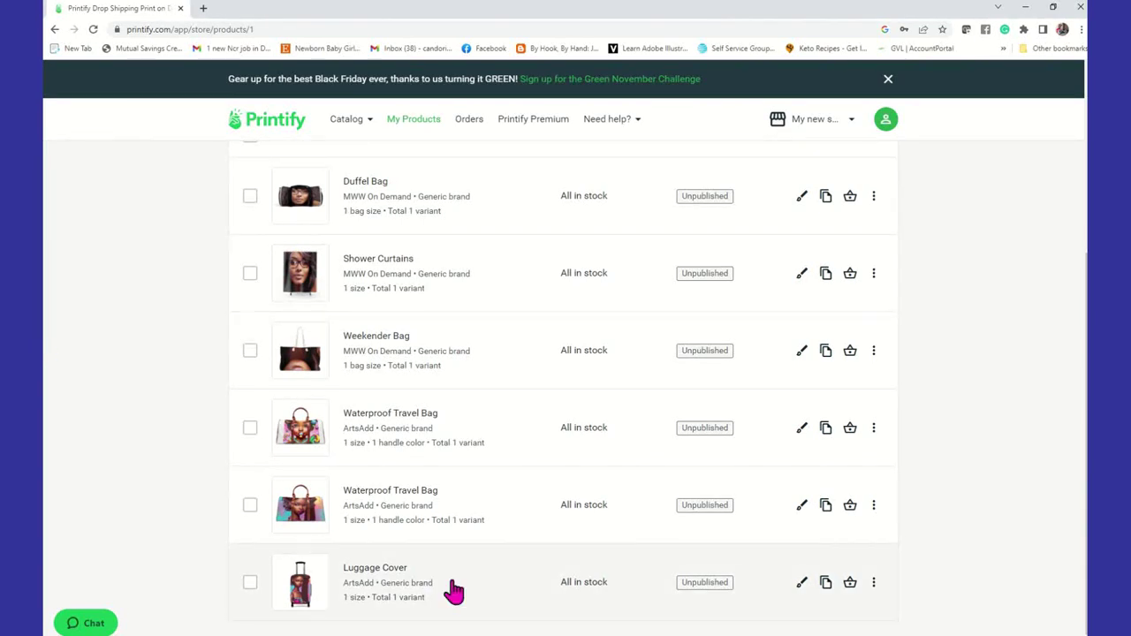
{"action": "left_click", "coordinate": [370, 126]}
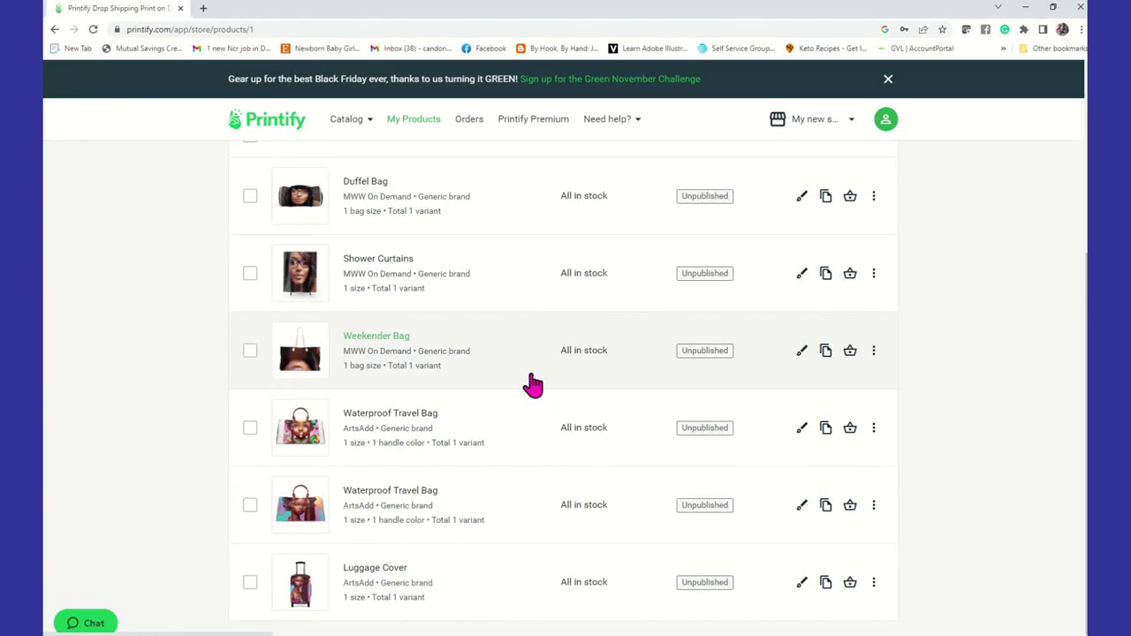
{"action": "left_click", "coordinate": [397, 267]}
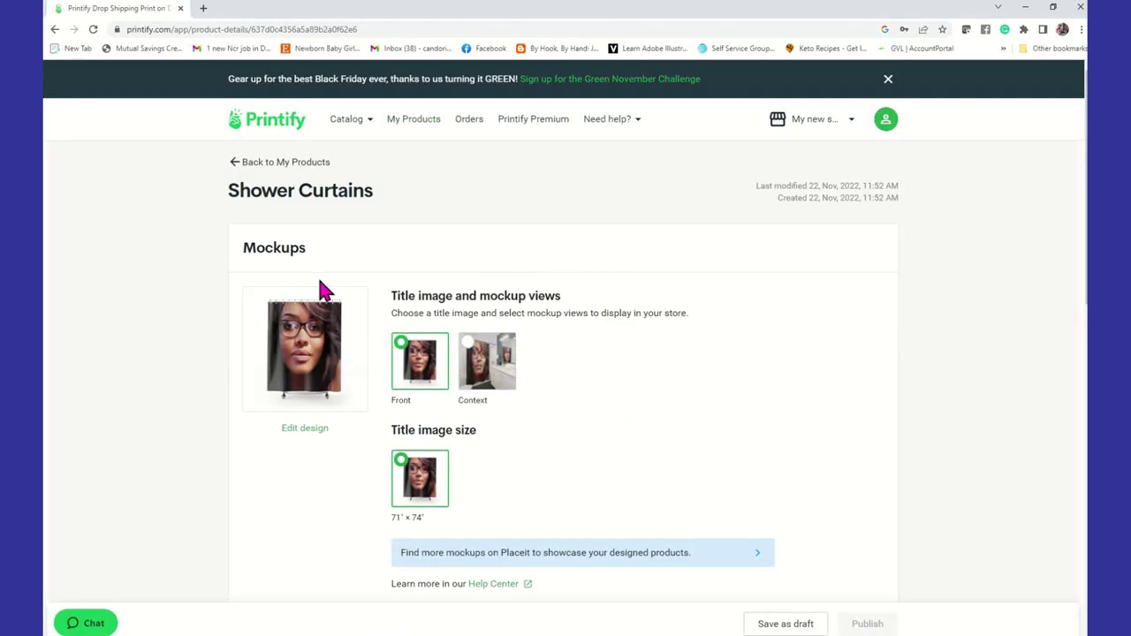
View the shower curtain's Front mockup enlarged, and view the Context mockup enlarged as well
{"action": "left_click", "coordinate": [308, 341]}
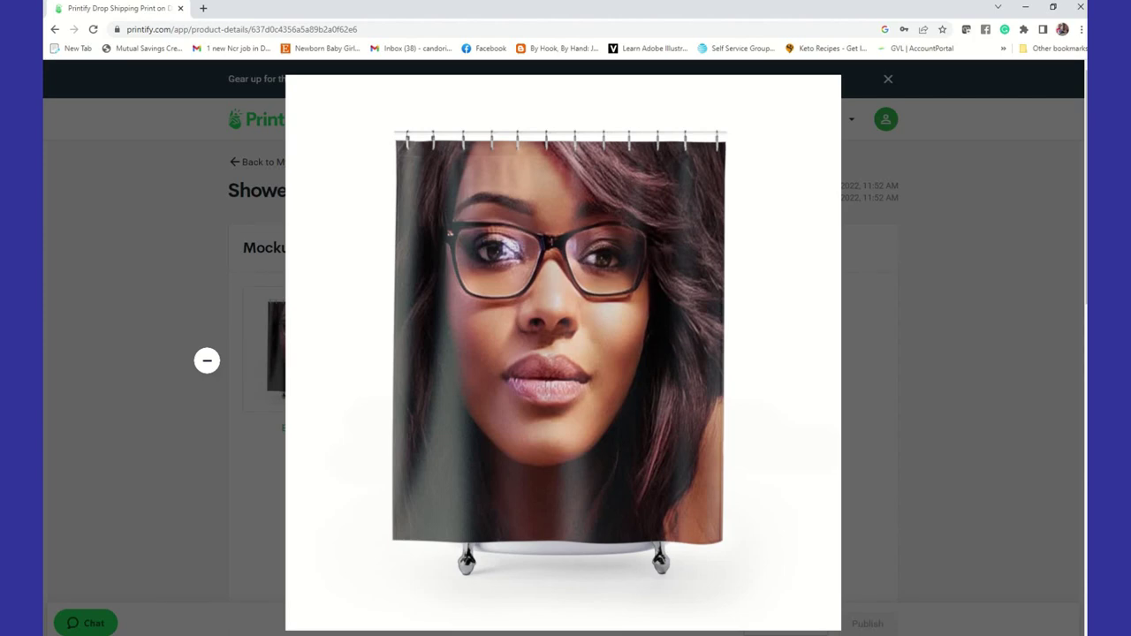
{"action": "left_click", "coordinate": [196, 155]}
{"action": "left_click", "coordinate": [482, 357]}
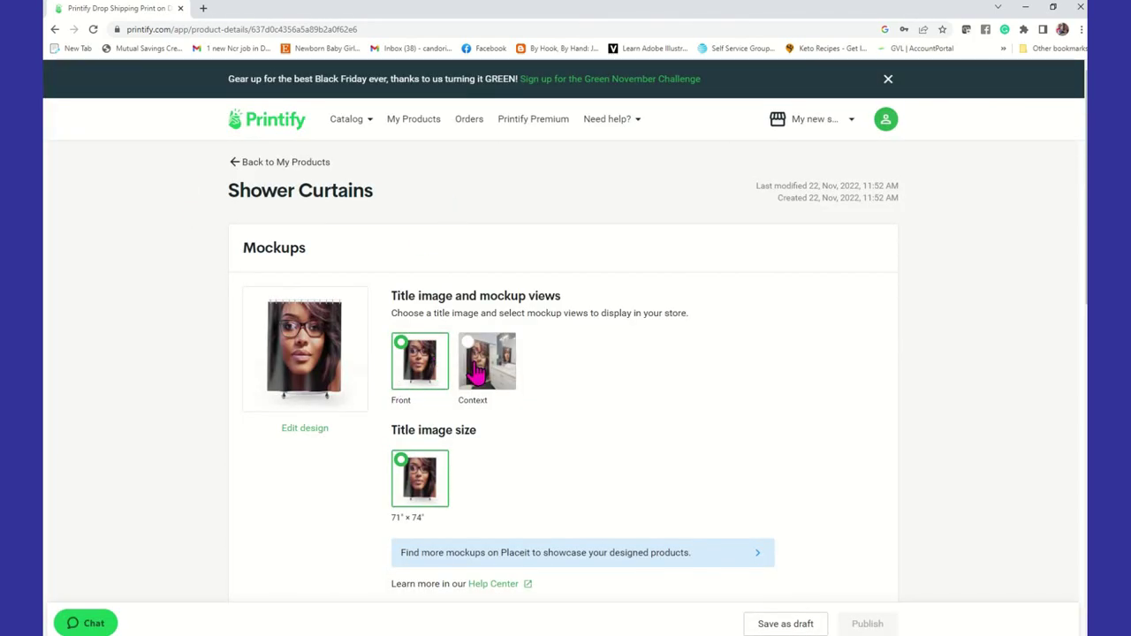
{"action": "left_click", "coordinate": [309, 337]}
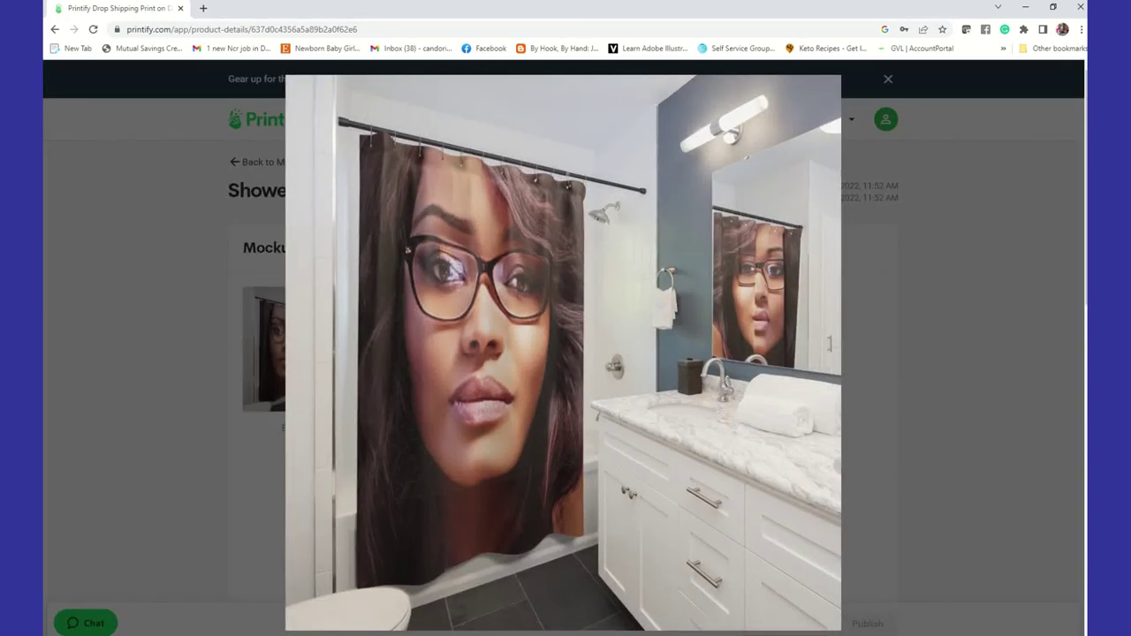
{"action": "left_click", "coordinate": [204, 285]}
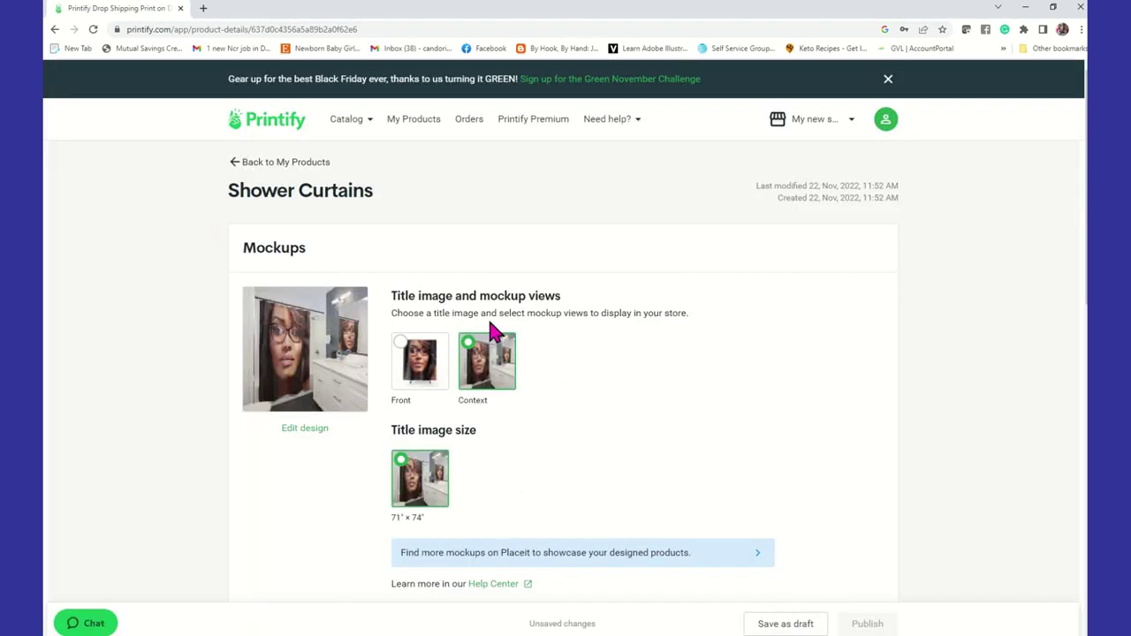
Return to My Products and view the Duffel Bag's Context and Back mockups, closing the preview when finished
{"action": "left_click", "coordinate": [252, 163]}
{"action": "scroll", "coordinate": [424, 371], "scroll_direction": "down", "scroll_amount": 1}
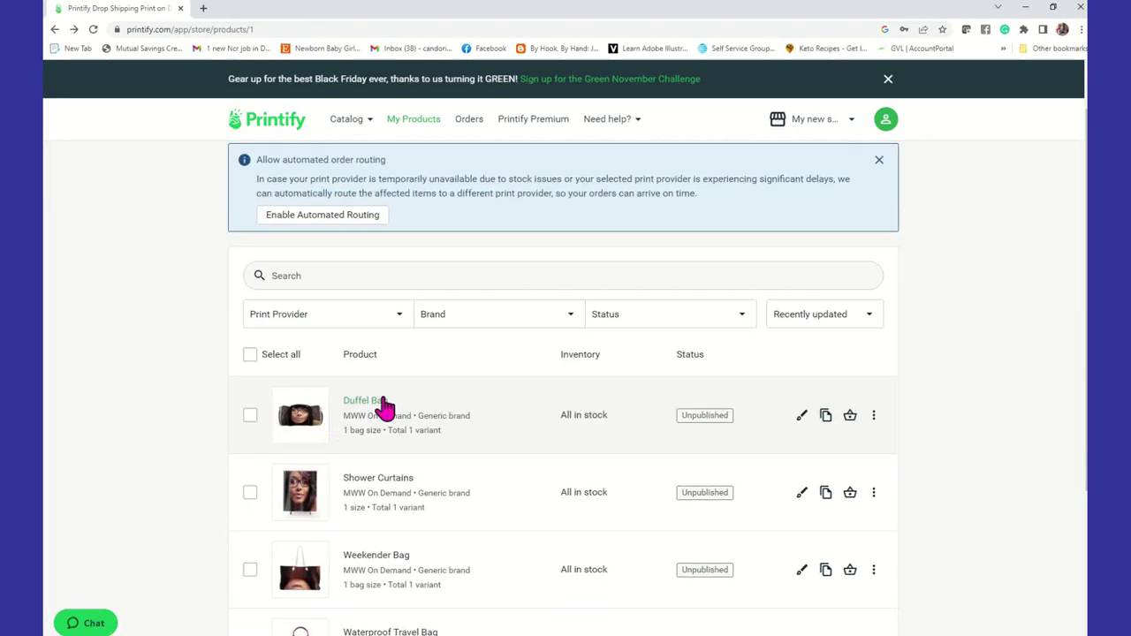
{"action": "left_click", "coordinate": [311, 426]}
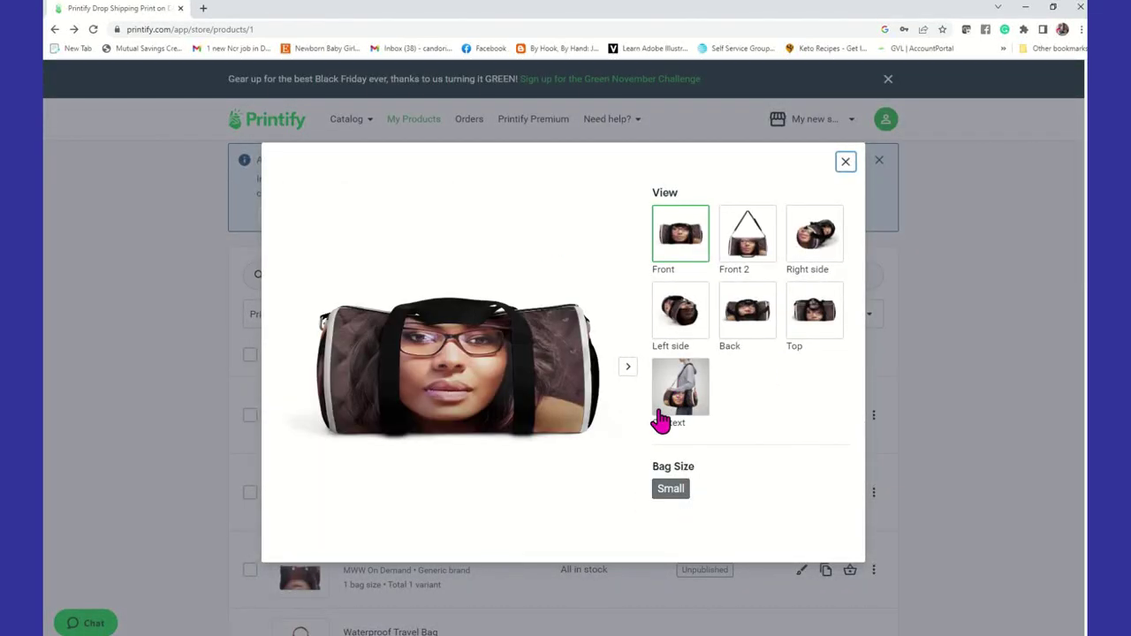
{"action": "left_click", "coordinate": [685, 402]}
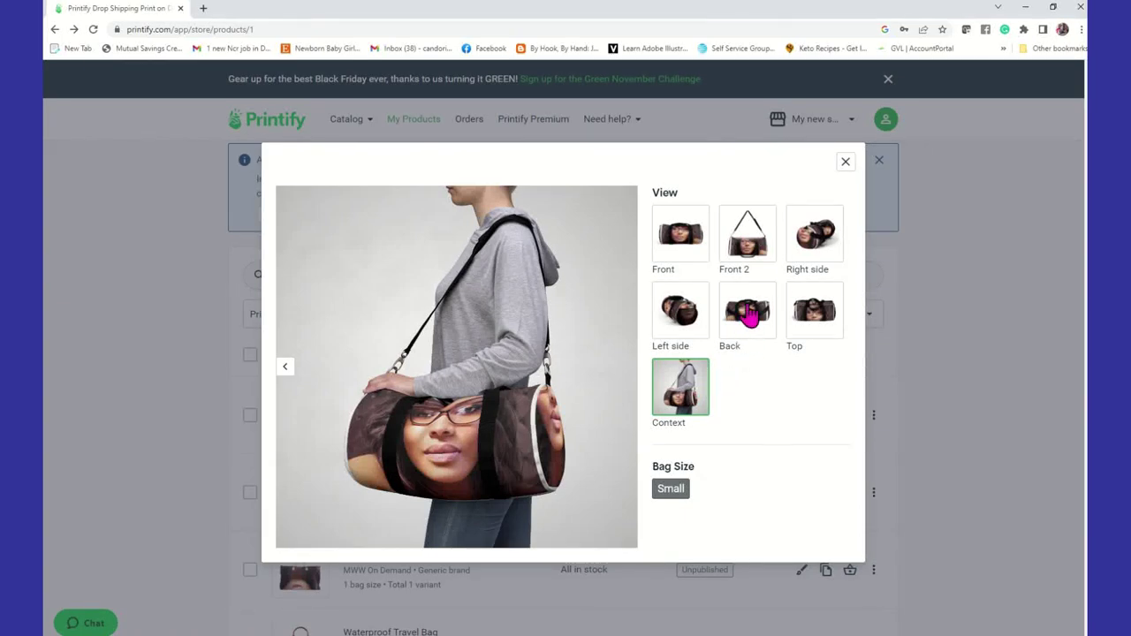
{"action": "left_click", "coordinate": [747, 315]}
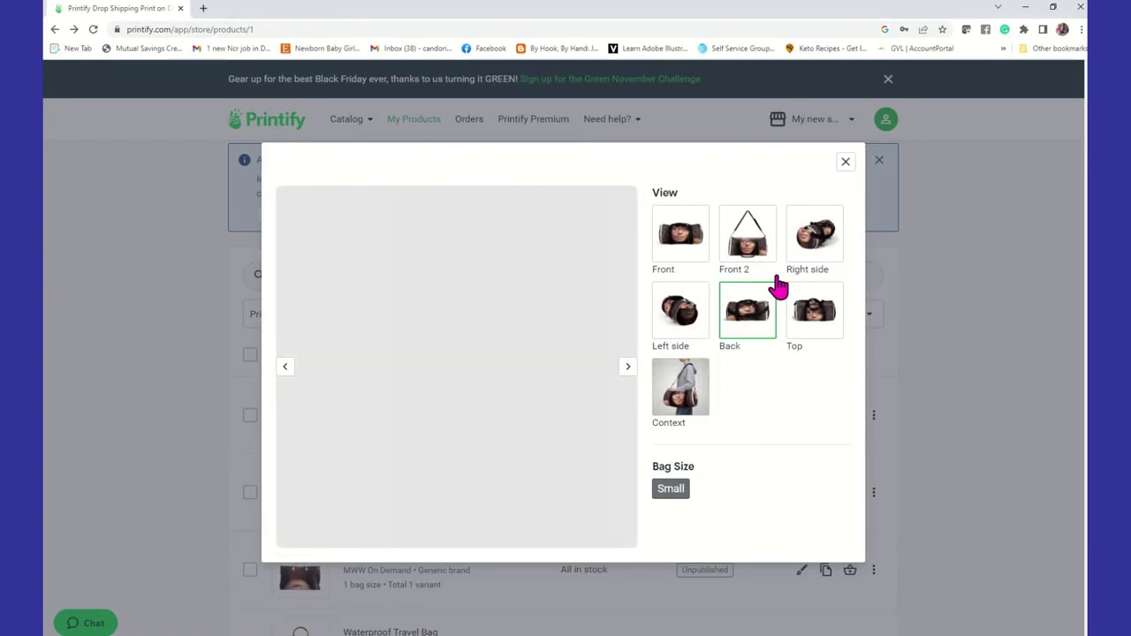
{"action": "left_click", "coordinate": [844, 163]}
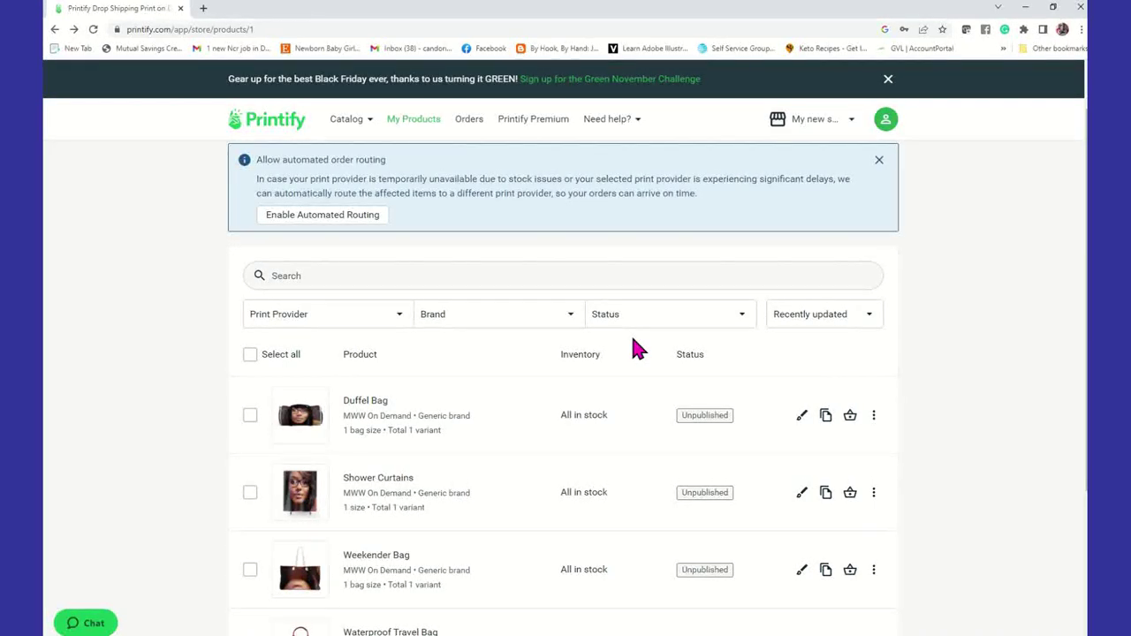
Find Shower Curtains in the catalog's Home & Living Bathroom category and start designing it with MWW On Demand
{"action": "left_click", "coordinate": [353, 128]}
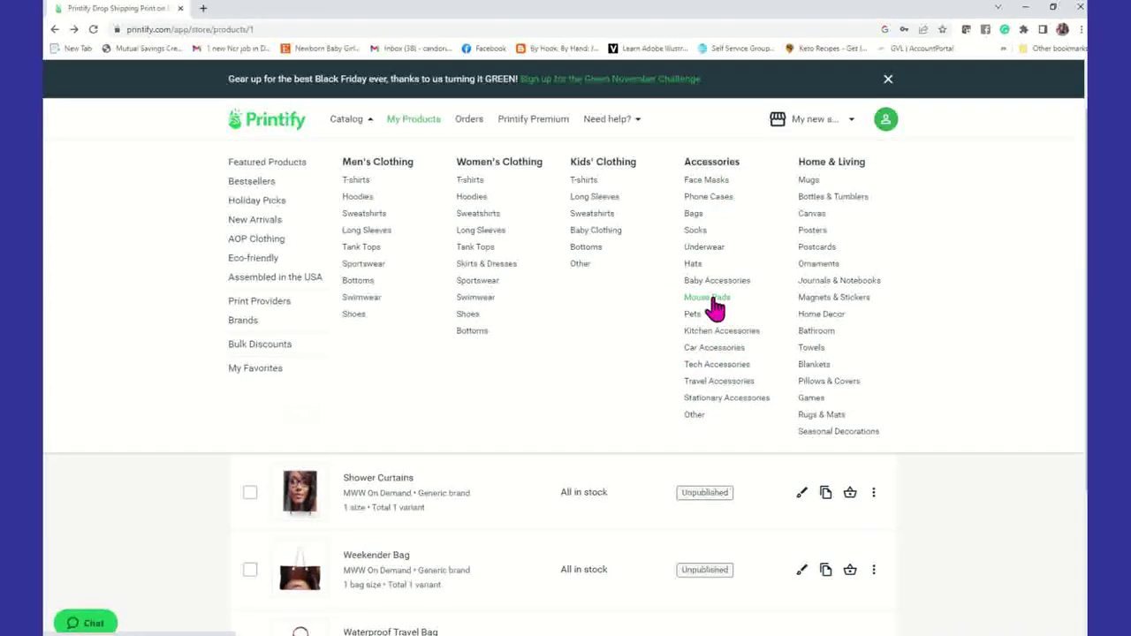
{"action": "left_click", "coordinate": [816, 332]}
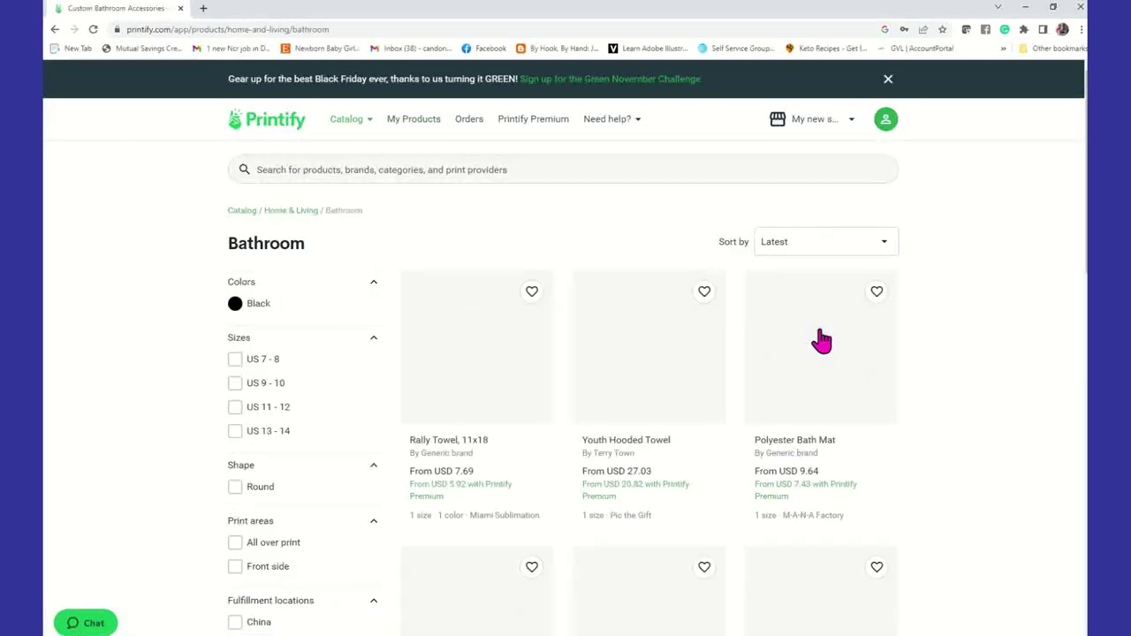
{"action": "scroll", "coordinate": [563, 316], "scroll_direction": "down", "scroll_amount": 5}
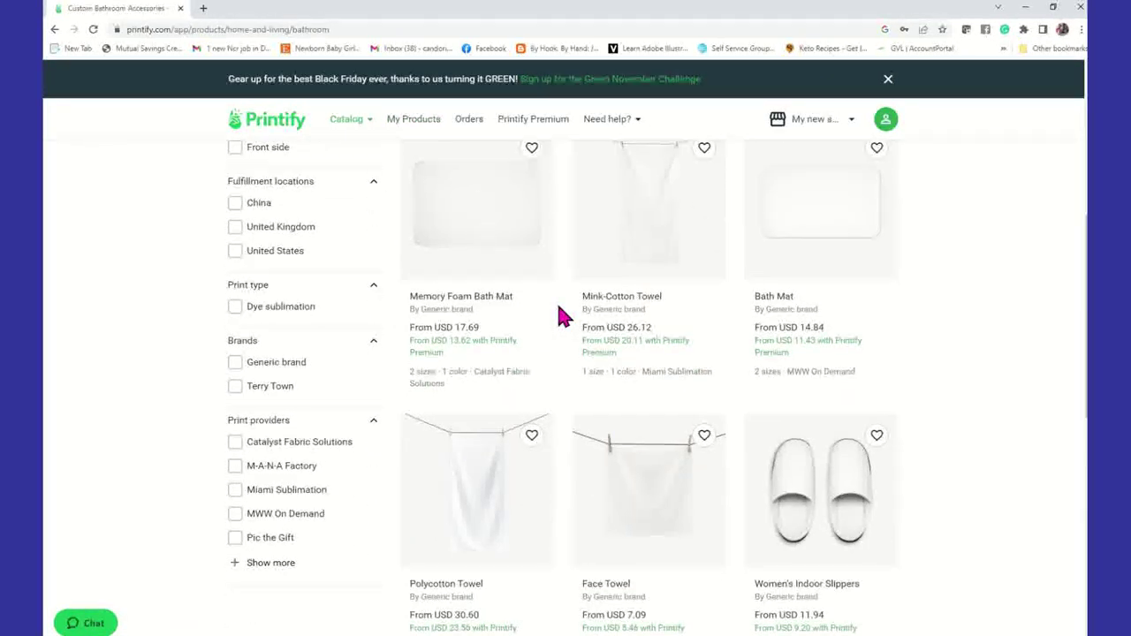
{"action": "scroll", "coordinate": [562, 316], "scroll_direction": "down", "scroll_amount": 5}
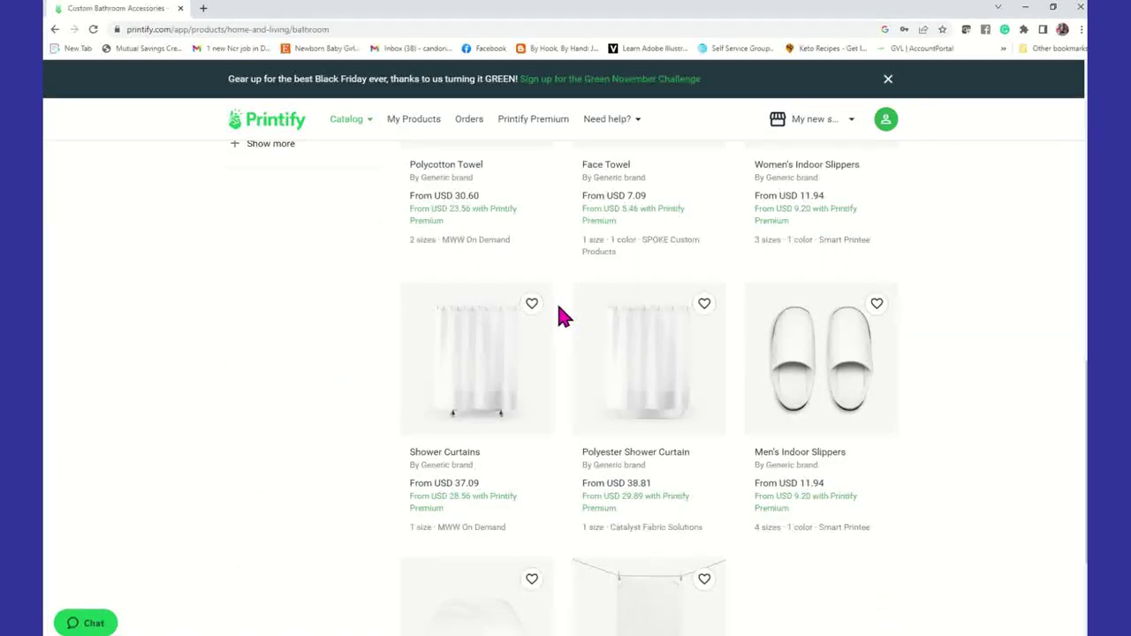
{"action": "scroll", "coordinate": [558, 309], "scroll_direction": "down", "scroll_amount": 1}
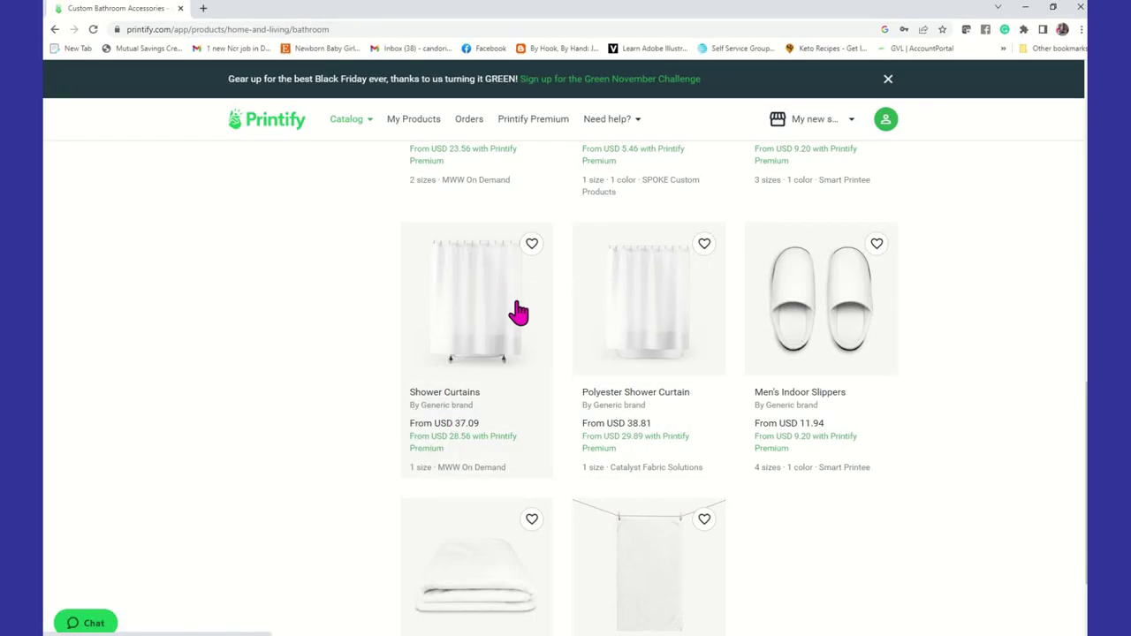
{"action": "left_click", "coordinate": [487, 283]}
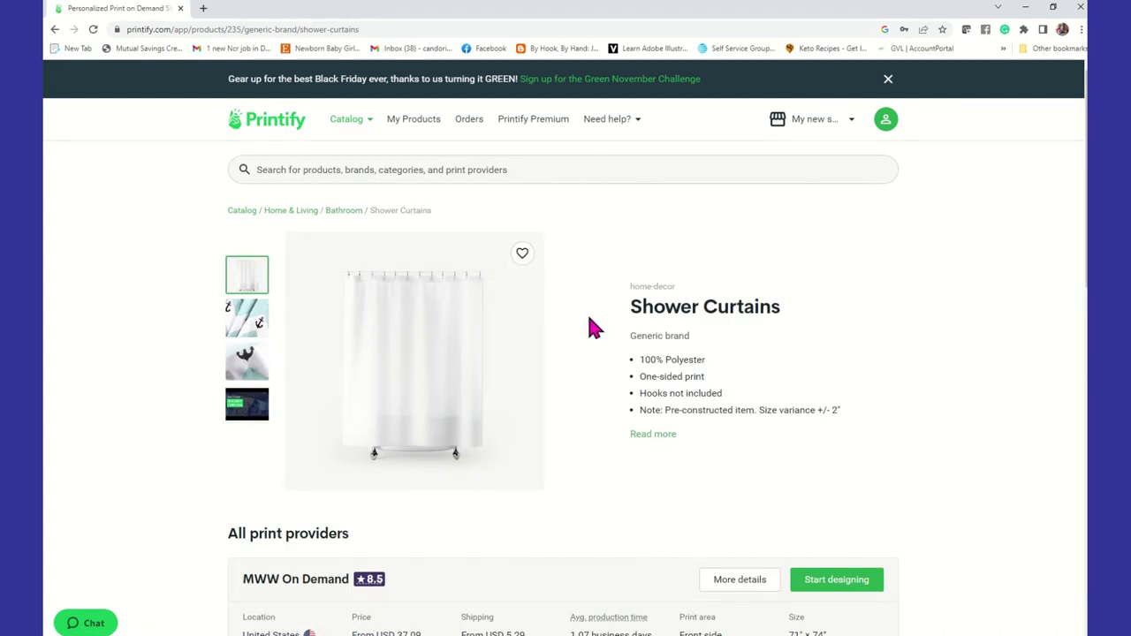
{"action": "scroll", "coordinate": [618, 442], "scroll_direction": "down", "scroll_amount": 2}
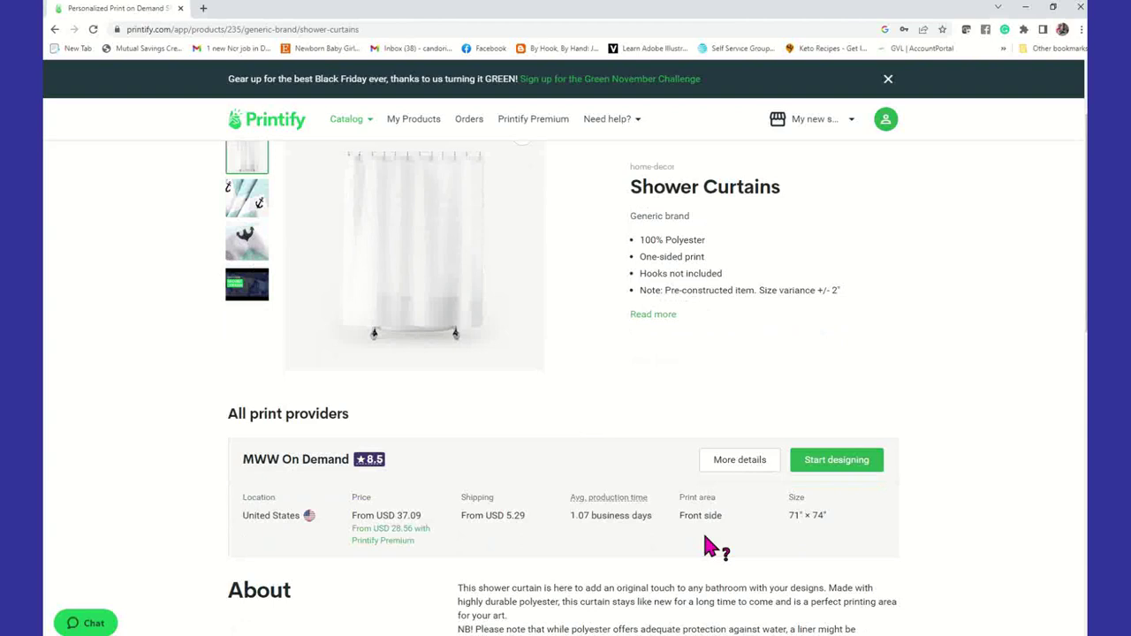
{"action": "left_click", "coordinate": [853, 468]}
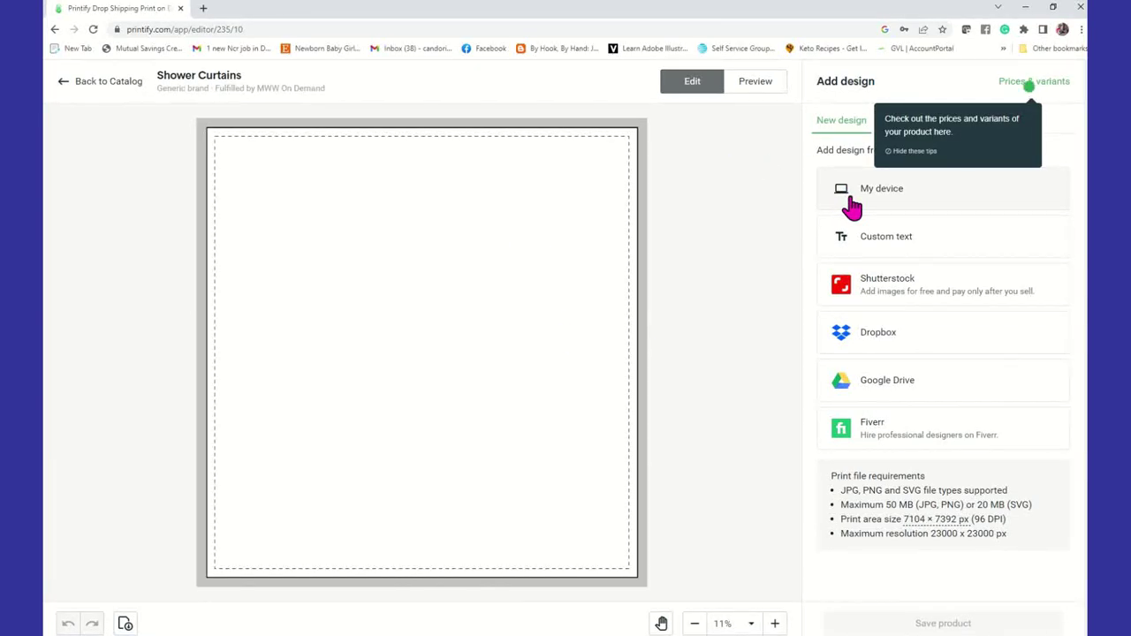
{"action": "left_click", "coordinate": [447, 237]}
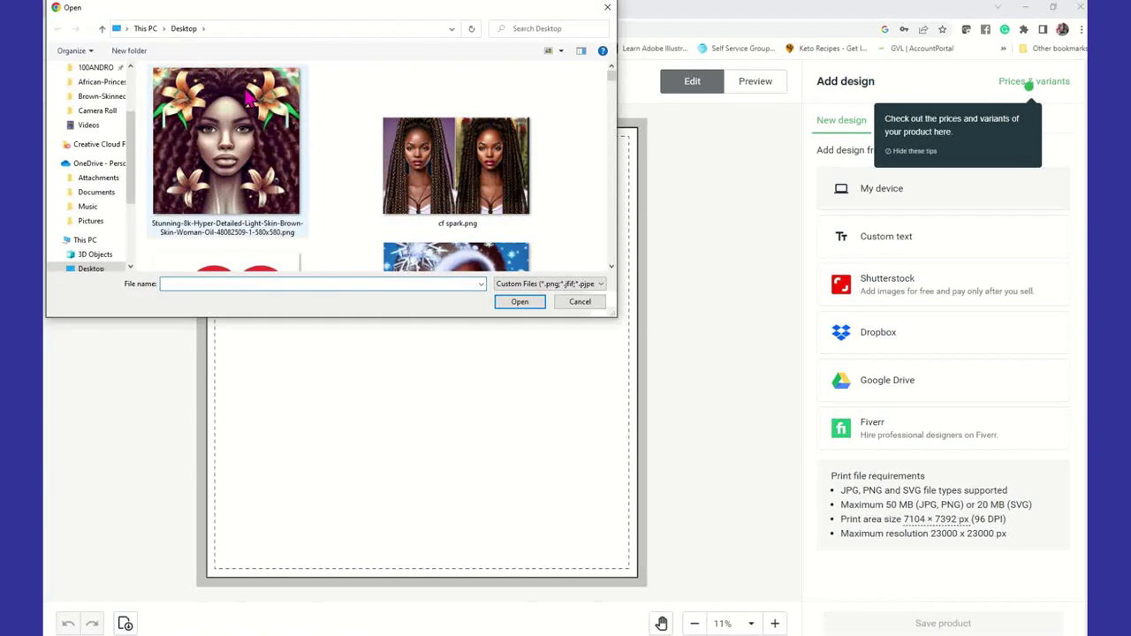
{"action": "left_click", "coordinate": [246, 174]}
{"action": "left_click", "coordinate": [520, 302]}
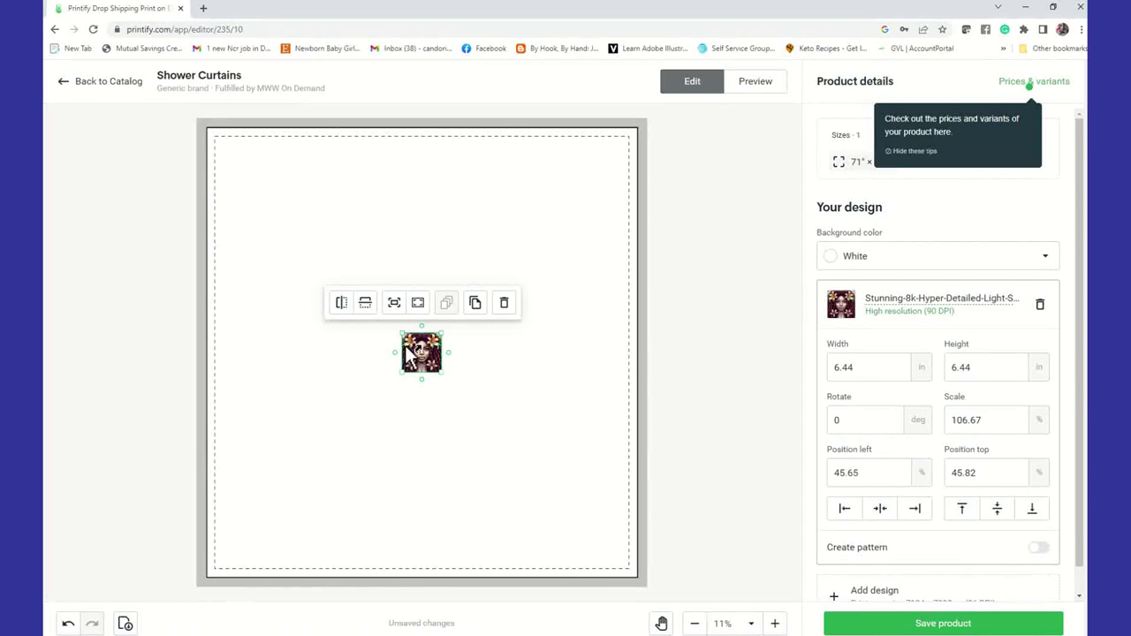
{"action": "left_click", "coordinate": [419, 303]}
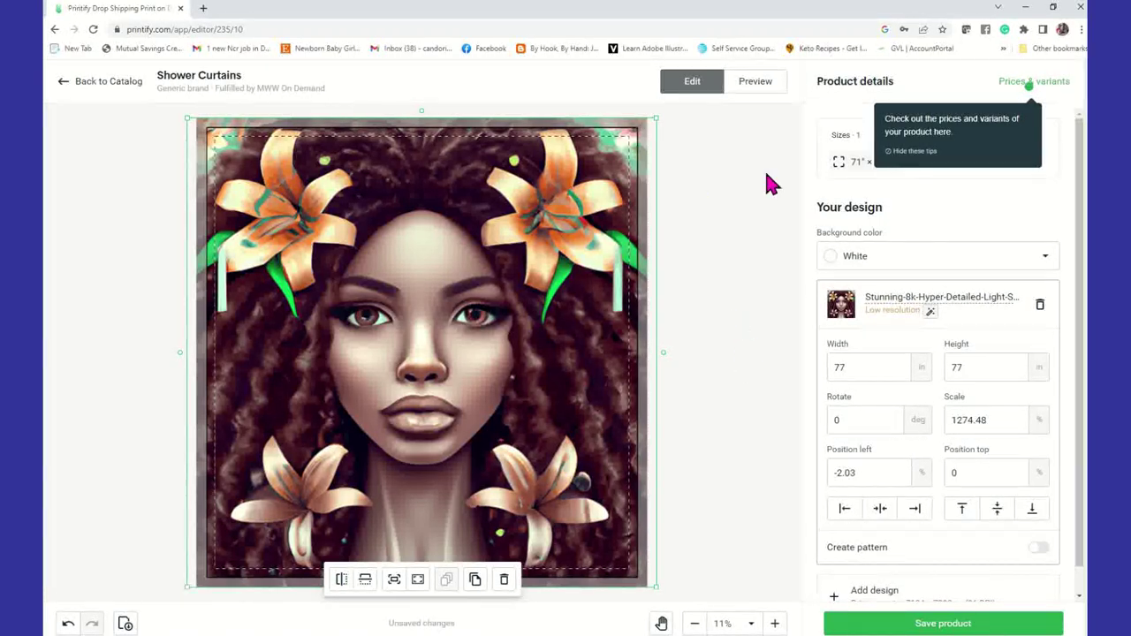
Preview the shower curtain in the Front and Context views, dismiss the feedback survey and save the product
{"action": "left_click", "coordinate": [762, 86]}
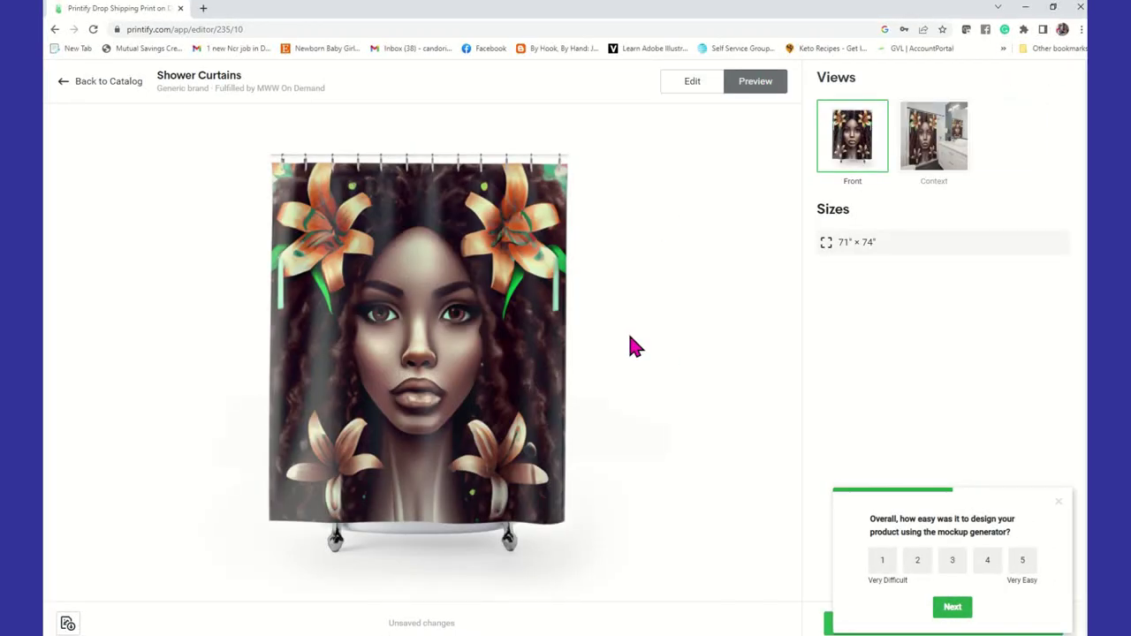
{"action": "left_click", "coordinate": [947, 146]}
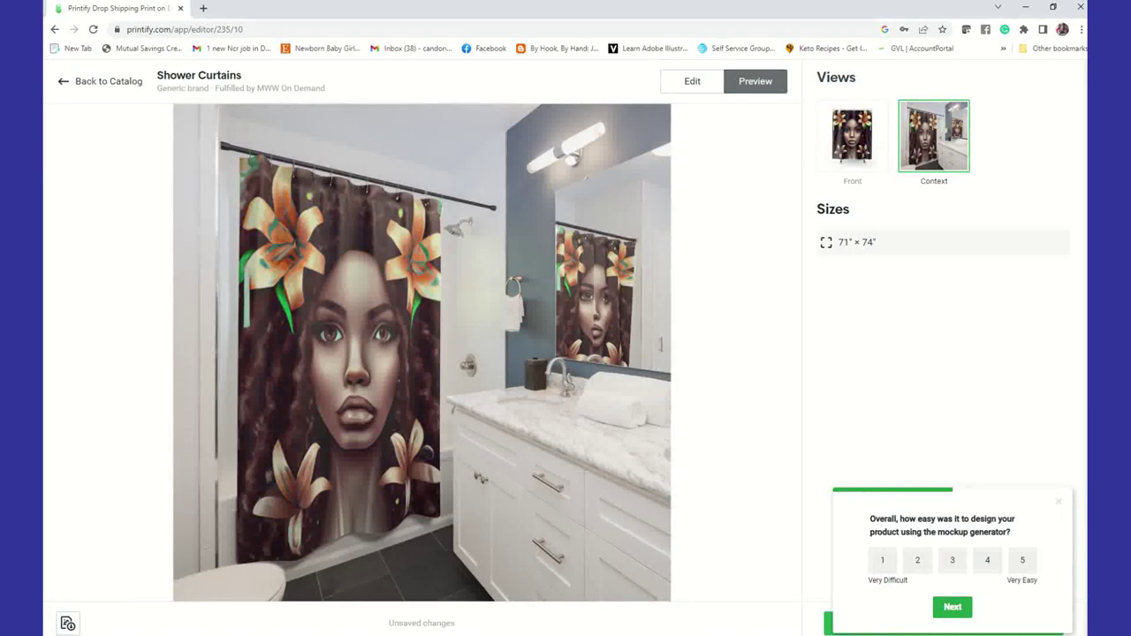
{"action": "left_click", "coordinate": [1059, 502]}
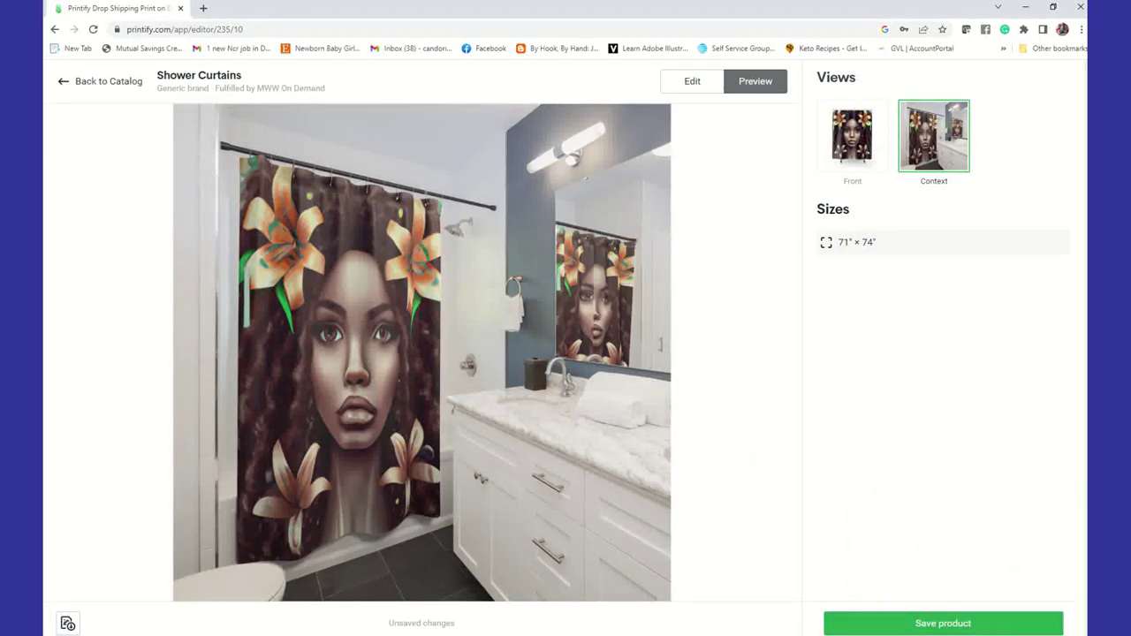
{"action": "left_click", "coordinate": [903, 626]}
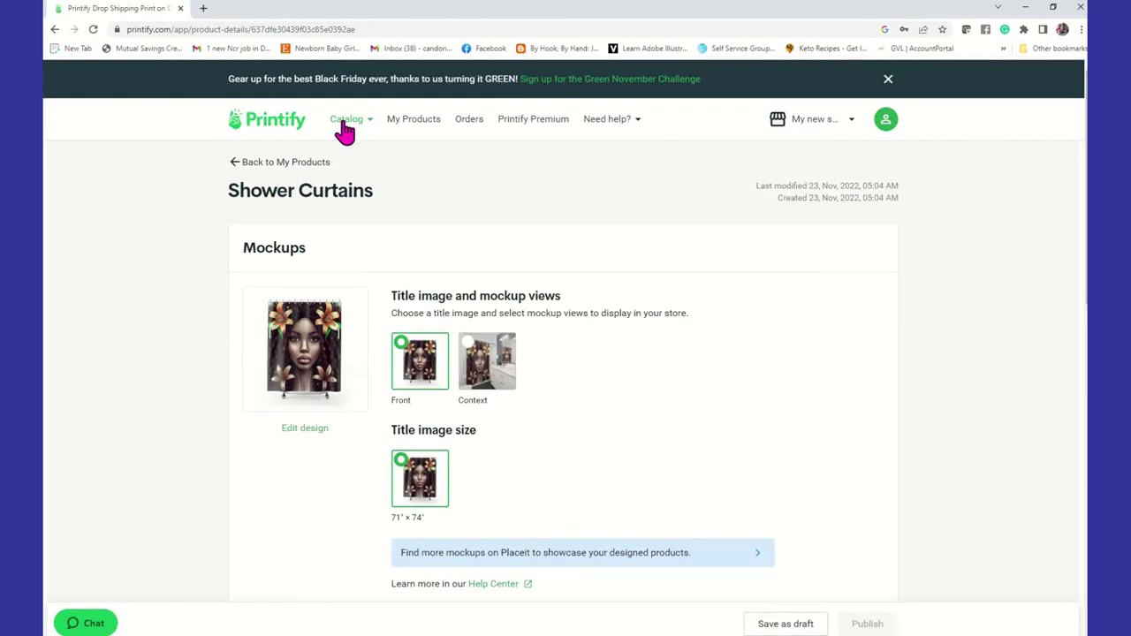
Choose the Gildan Unisex Heavy Blend Hooded Sweatshirt from the Women's Clothing Hoodies catalog and start designing it
{"action": "mouse_move", "coordinate": [344, 131]}
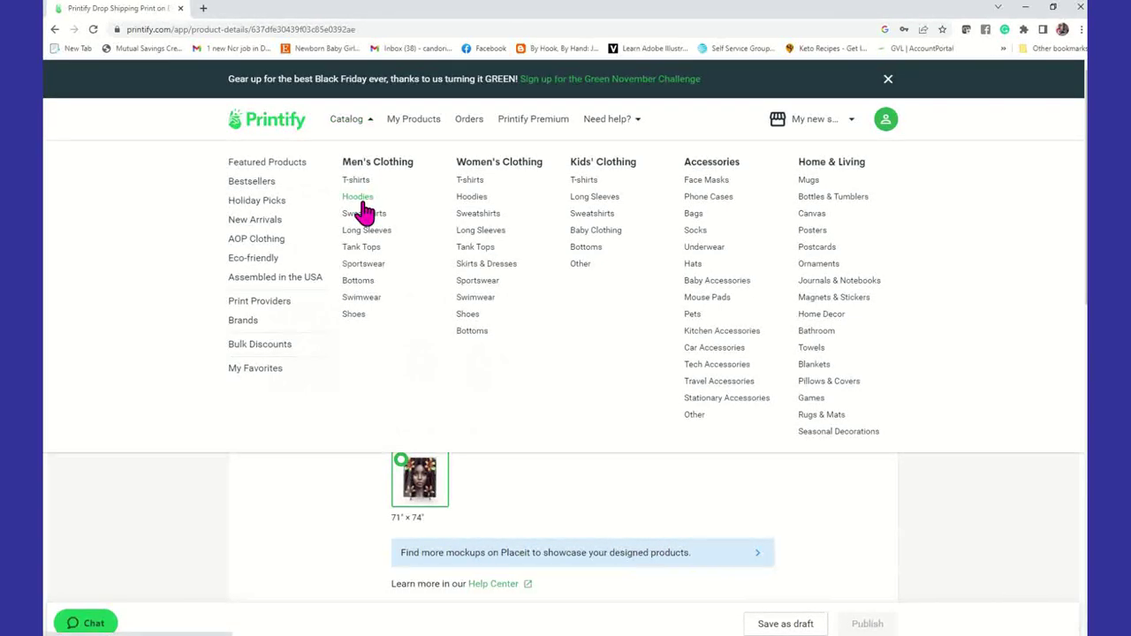
{"action": "left_click", "coordinate": [472, 198]}
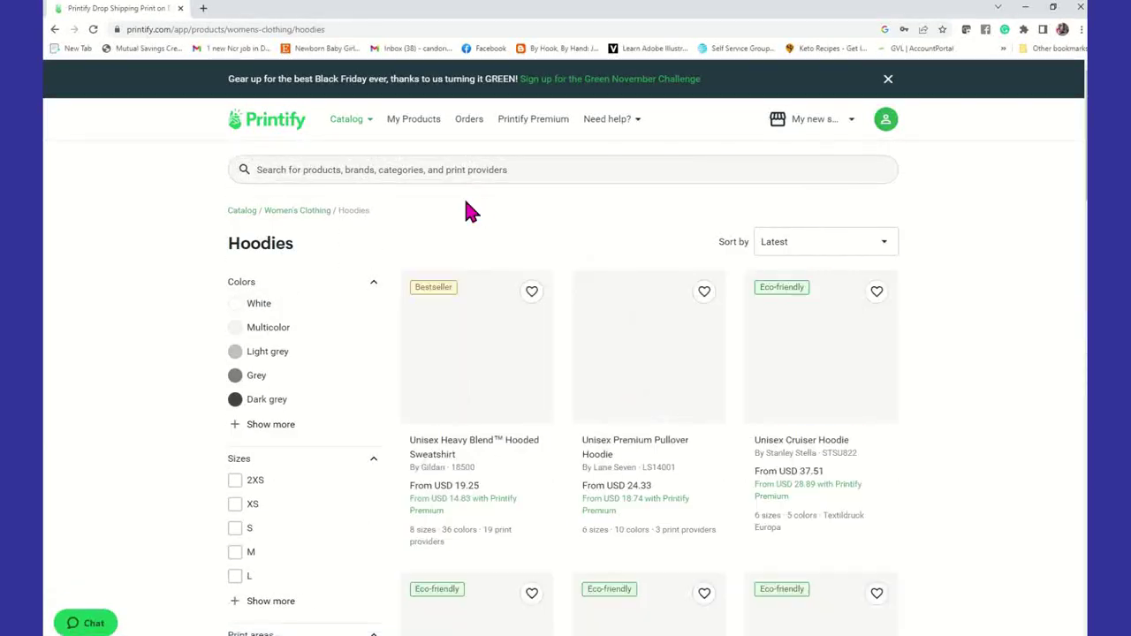
{"action": "scroll", "coordinate": [722, 402], "scroll_direction": "down", "scroll_amount": 3}
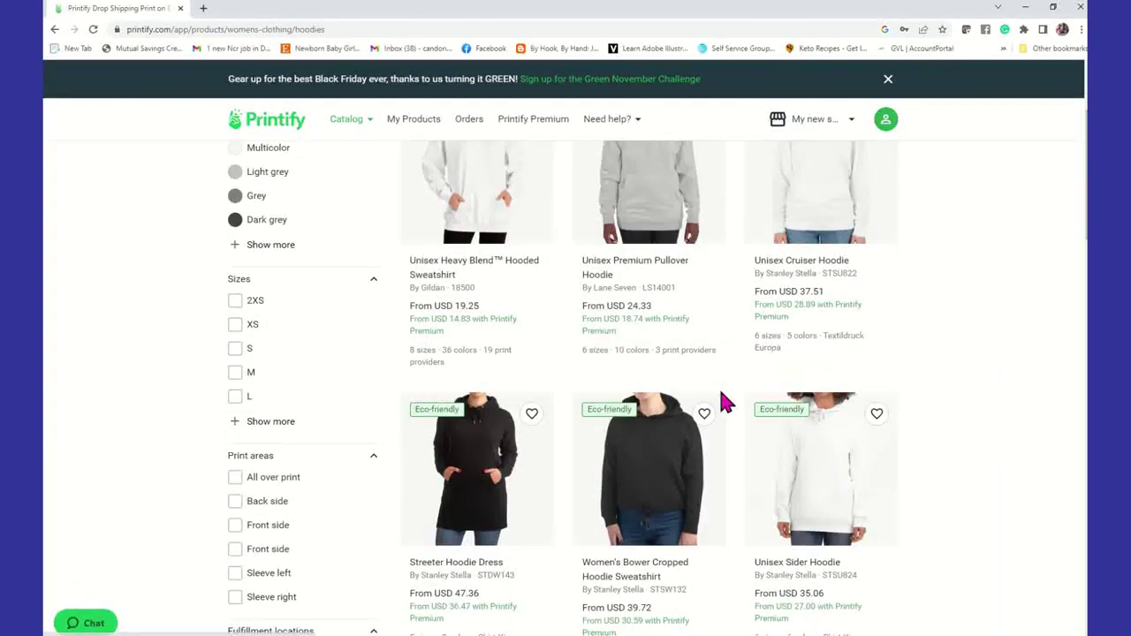
{"action": "scroll", "coordinate": [571, 273], "scroll_direction": "up", "scroll_amount": 1}
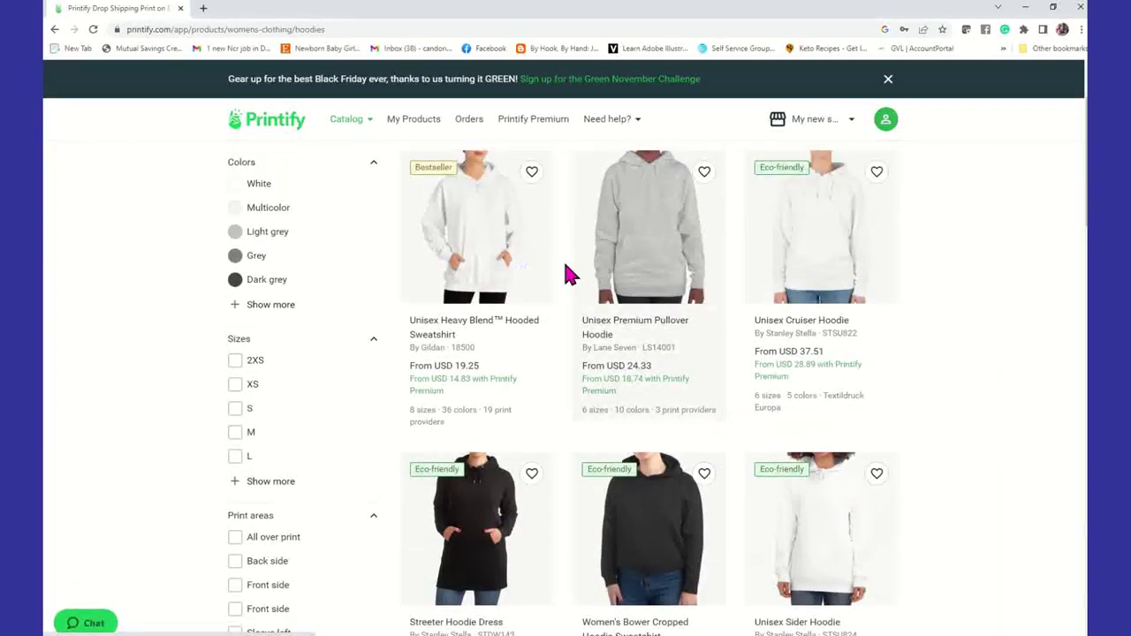
{"action": "left_click", "coordinate": [509, 237]}
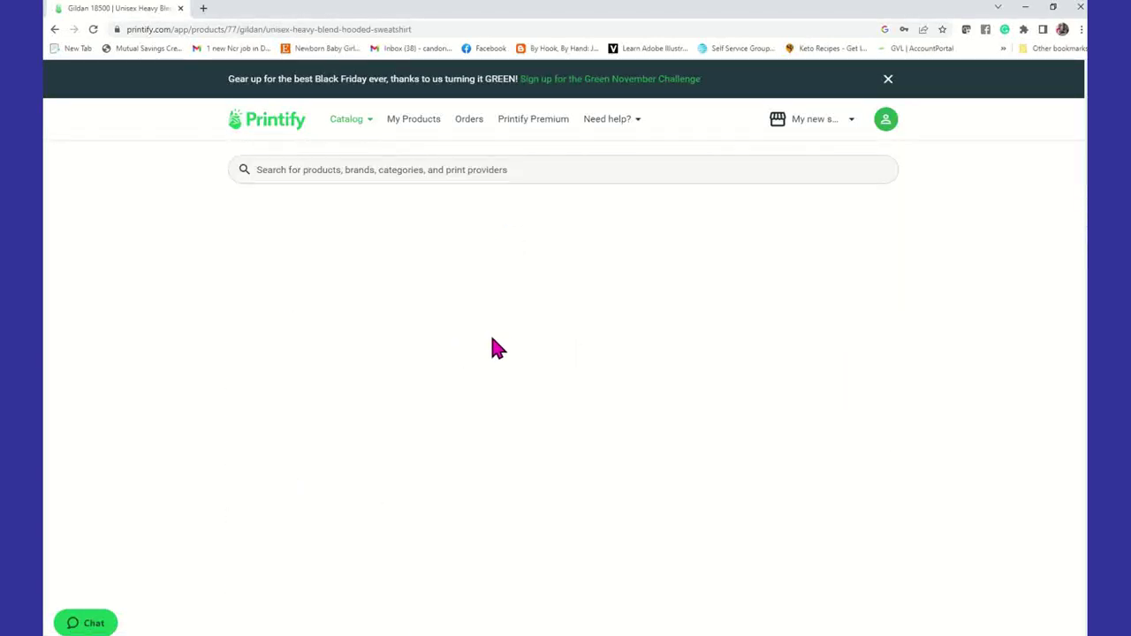
{"action": "left_click", "coordinate": [850, 594]}
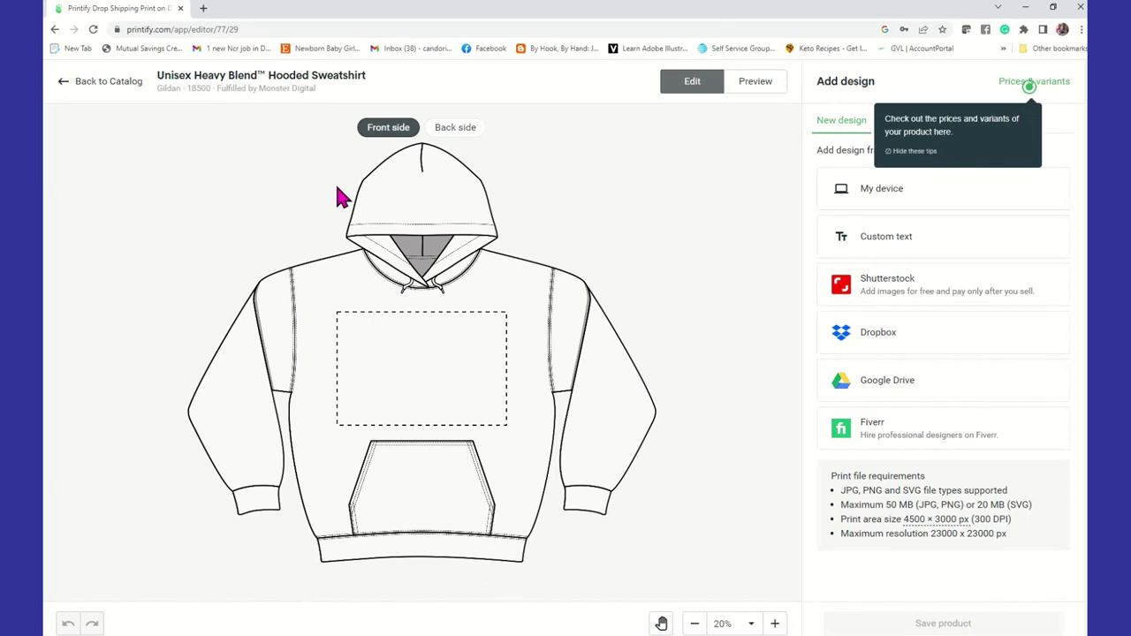
Upload ai1demo.png from the Desktop and scale it to fill the hoodie's front print area
{"action": "left_click", "coordinate": [888, 191]}
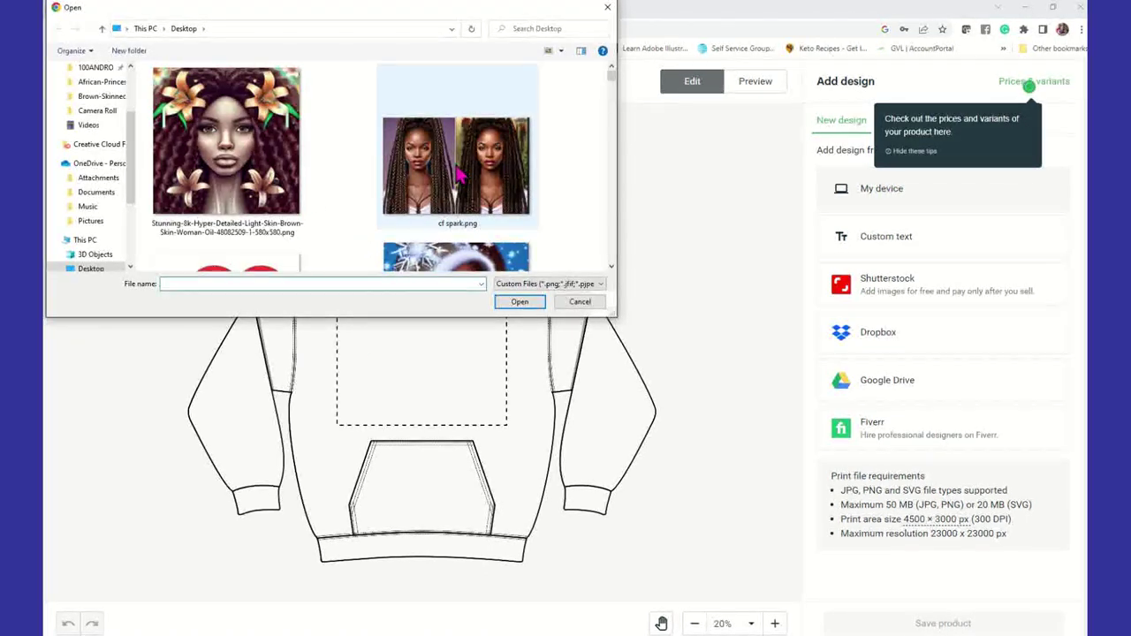
{"action": "scroll", "coordinate": [456, 179], "scroll_direction": "down", "scroll_amount": 2}
{"action": "scroll", "coordinate": [452, 179], "scroll_direction": "down", "scroll_amount": 4}
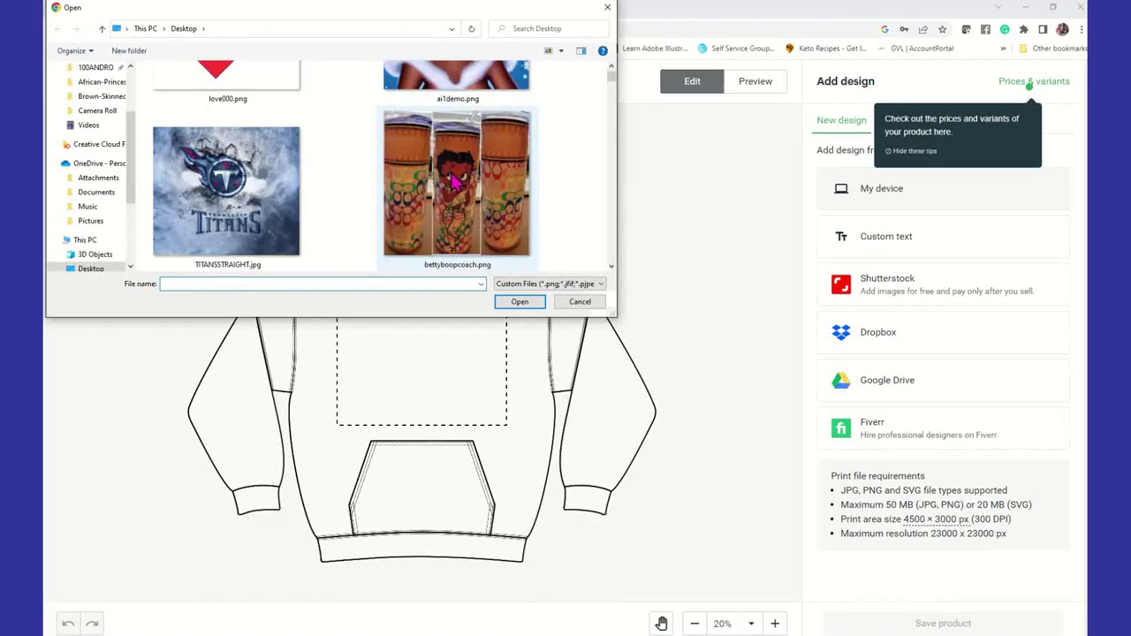
{"action": "scroll", "coordinate": [453, 179], "scroll_direction": "down", "scroll_amount": 6}
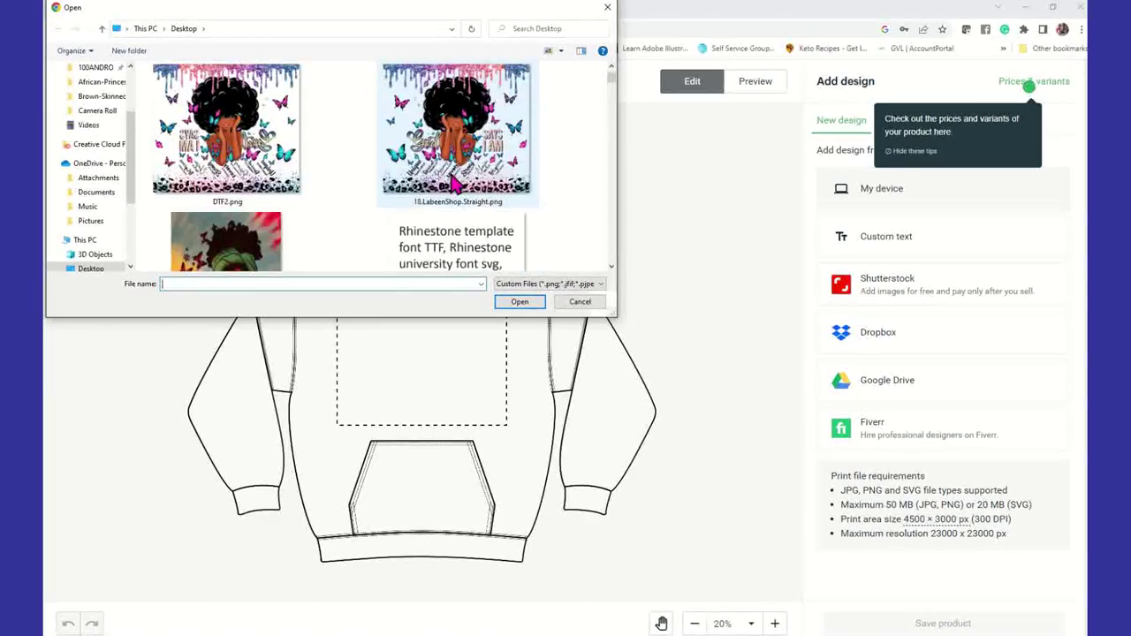
{"action": "scroll", "coordinate": [452, 183], "scroll_direction": "down", "scroll_amount": 1}
{"action": "scroll", "coordinate": [452, 183], "scroll_direction": "down", "scroll_amount": 2}
{"action": "scroll", "coordinate": [453, 182], "scroll_direction": "down", "scroll_amount": 1}
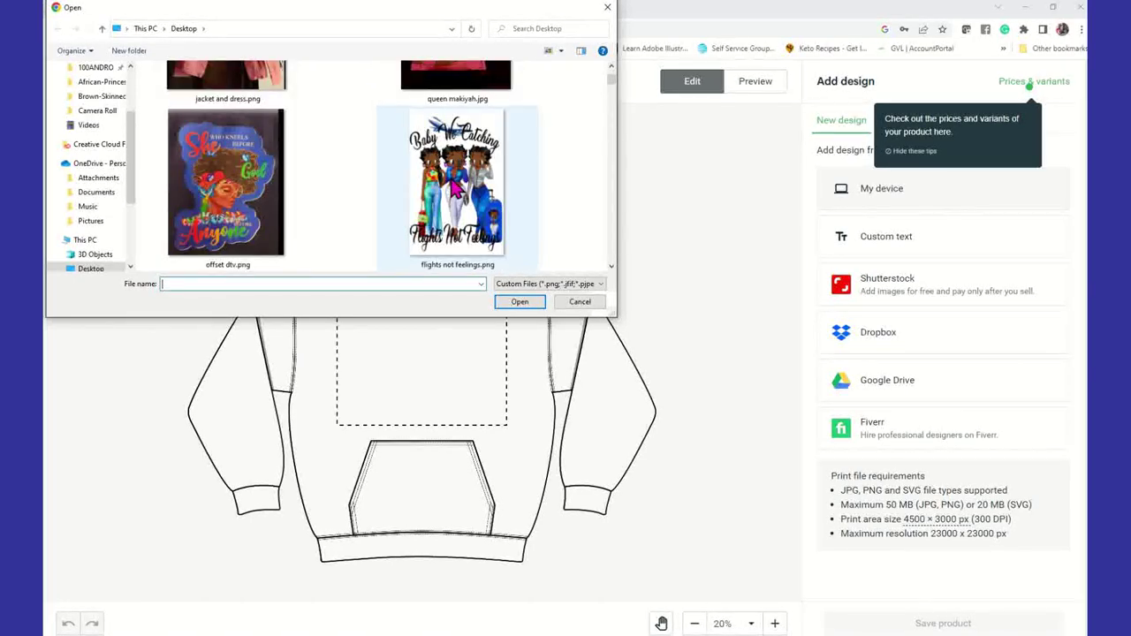
{"action": "scroll", "coordinate": [452, 183], "scroll_direction": "down", "scroll_amount": 1}
{"action": "scroll", "coordinate": [452, 185], "scroll_direction": "down", "scroll_amount": 2}
{"action": "scroll", "coordinate": [452, 190], "scroll_direction": "down", "scroll_amount": 4}
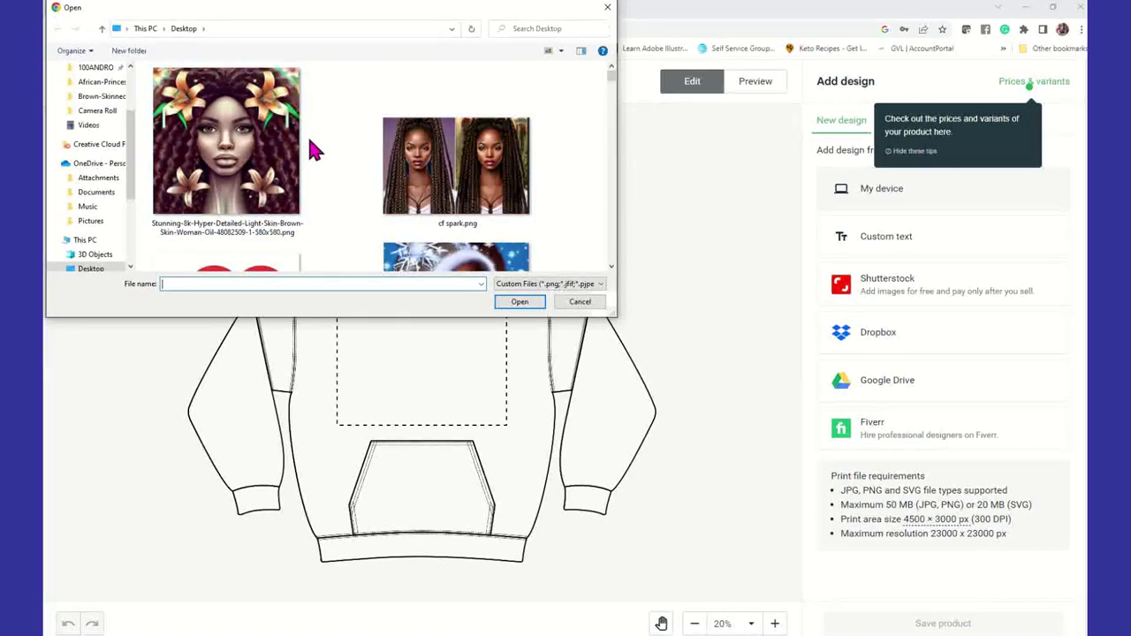
{"action": "scroll", "coordinate": [513, 230], "scroll_direction": "down", "scroll_amount": 2}
{"action": "left_click", "coordinate": [509, 199]}
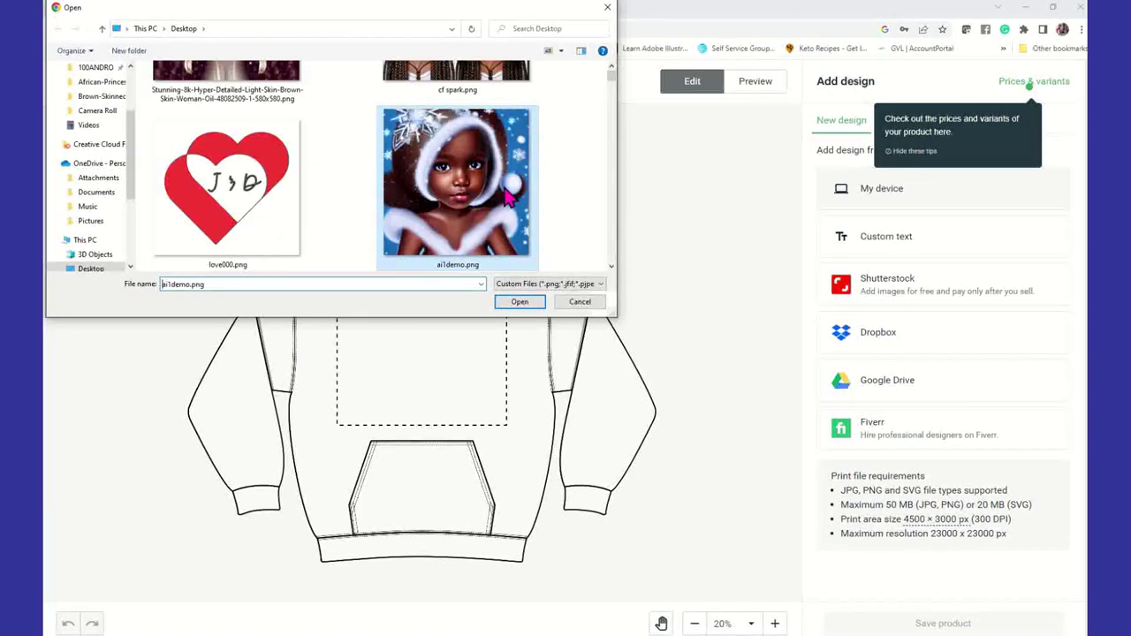
{"action": "left_click", "coordinate": [523, 302]}
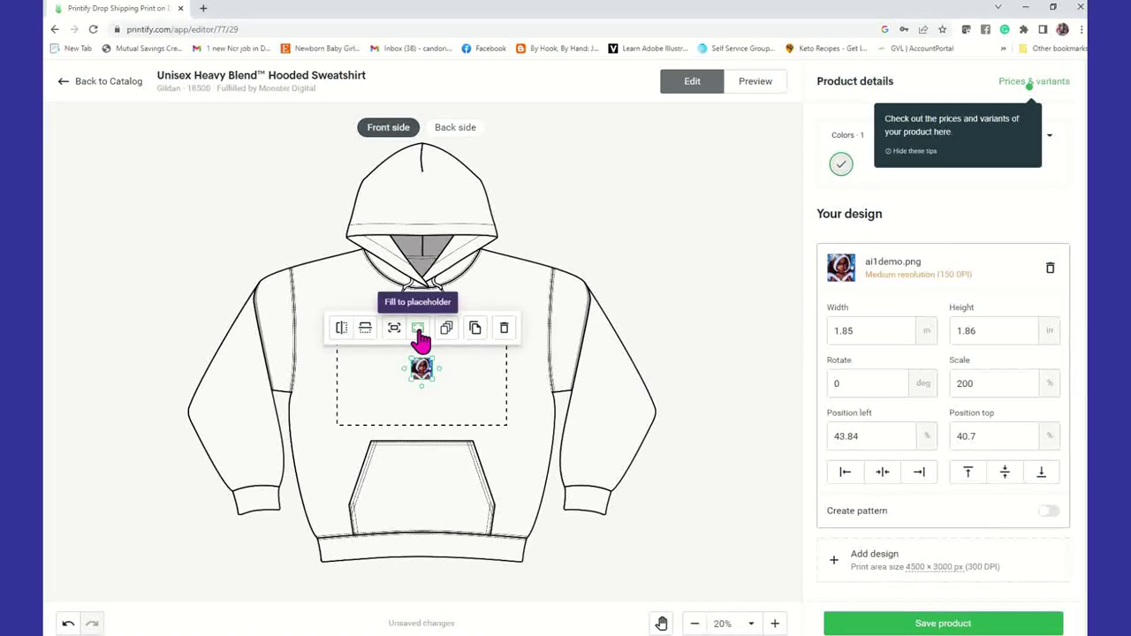
{"action": "left_click", "coordinate": [418, 333]}
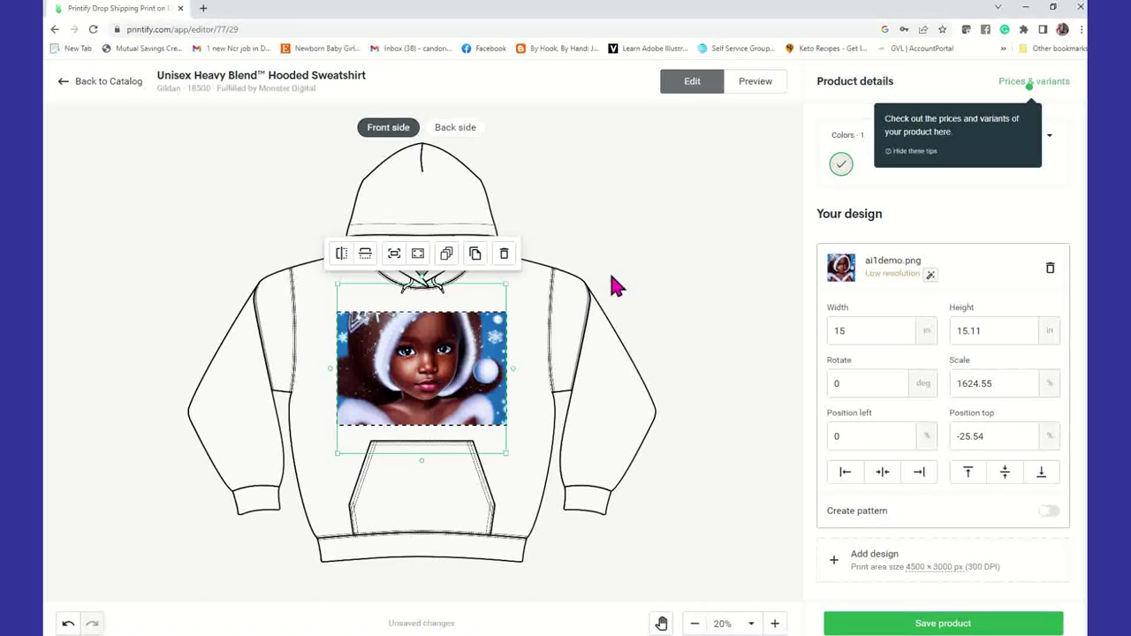
{"action": "left_click", "coordinate": [562, 255]}
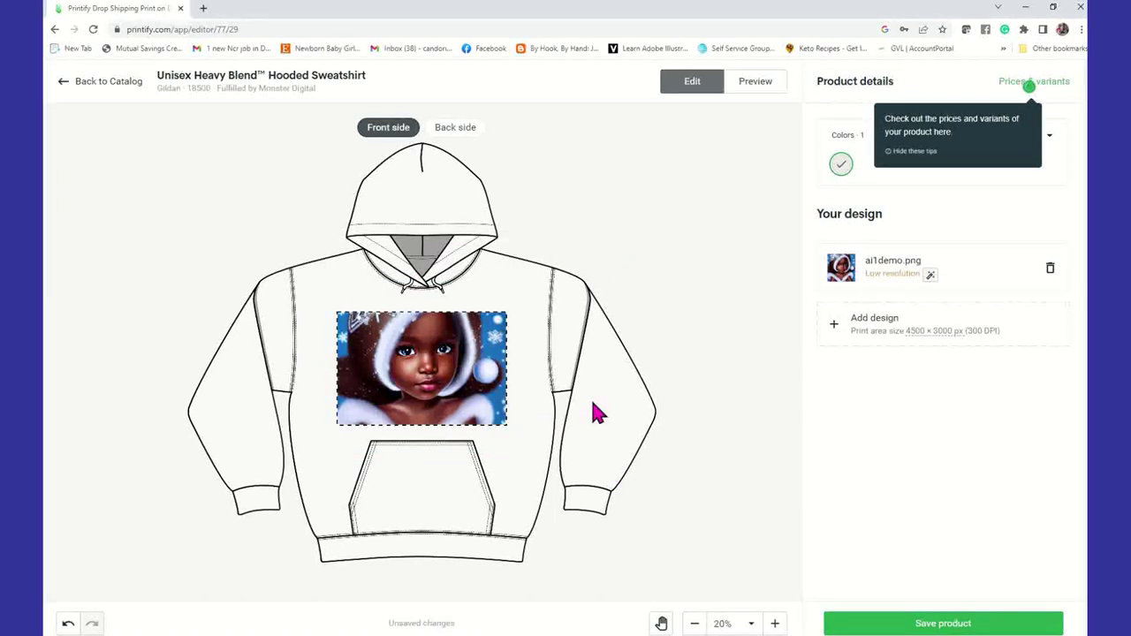
Preview the hoodie in the Person 2, Person 3, Person 4, Context 1 and Context 2 views
{"action": "left_click", "coordinate": [753, 83]}
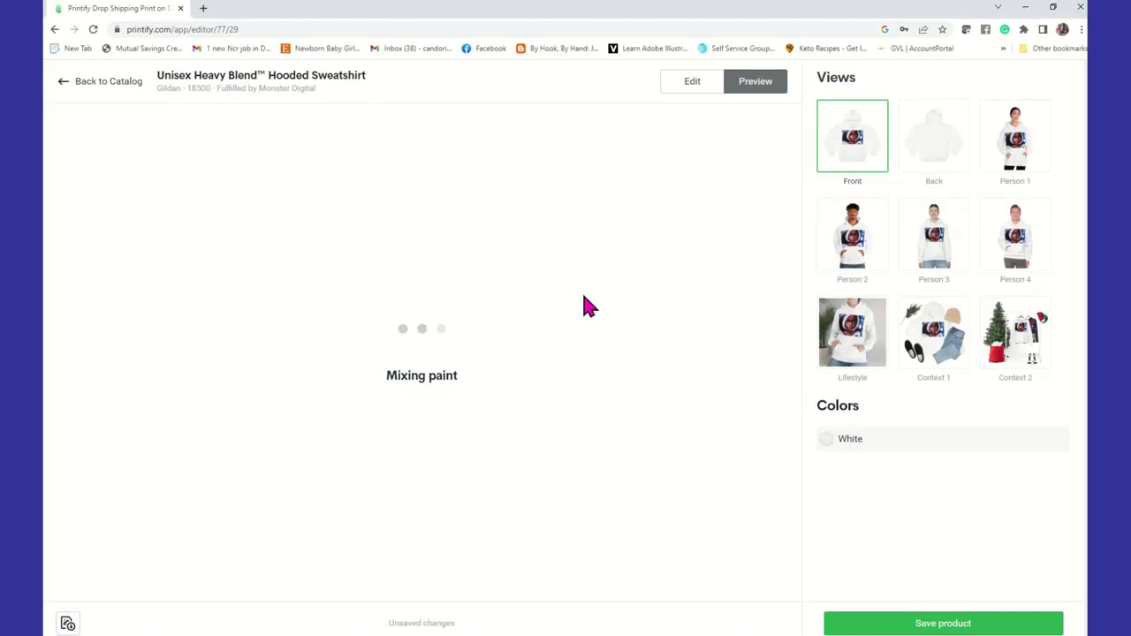
{"action": "left_click", "coordinate": [857, 259]}
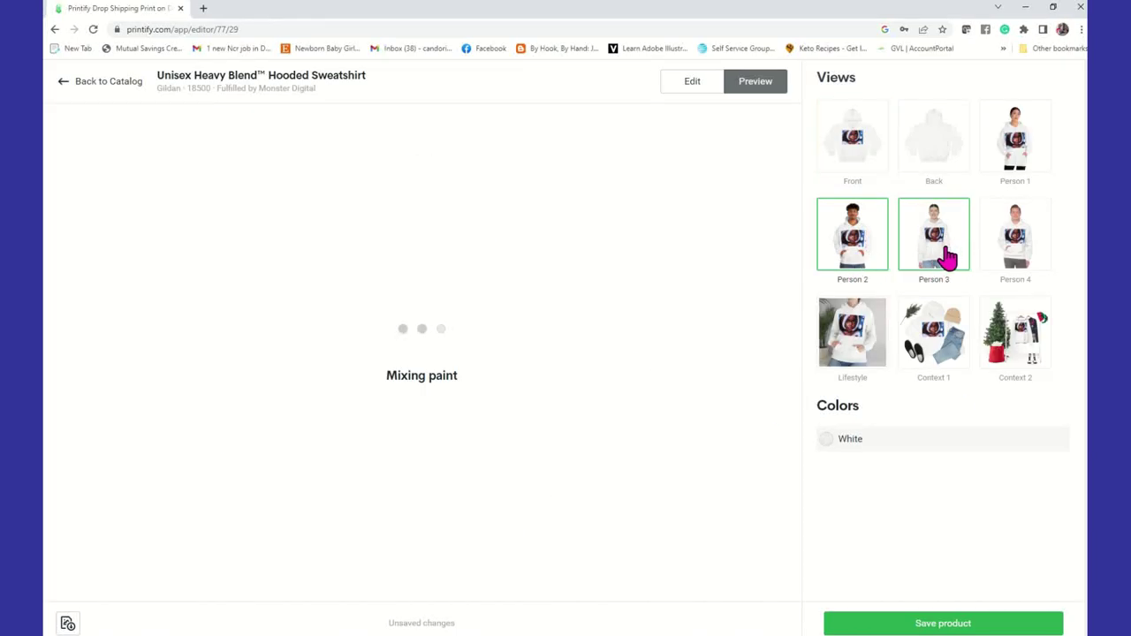
{"action": "left_click", "coordinate": [948, 256]}
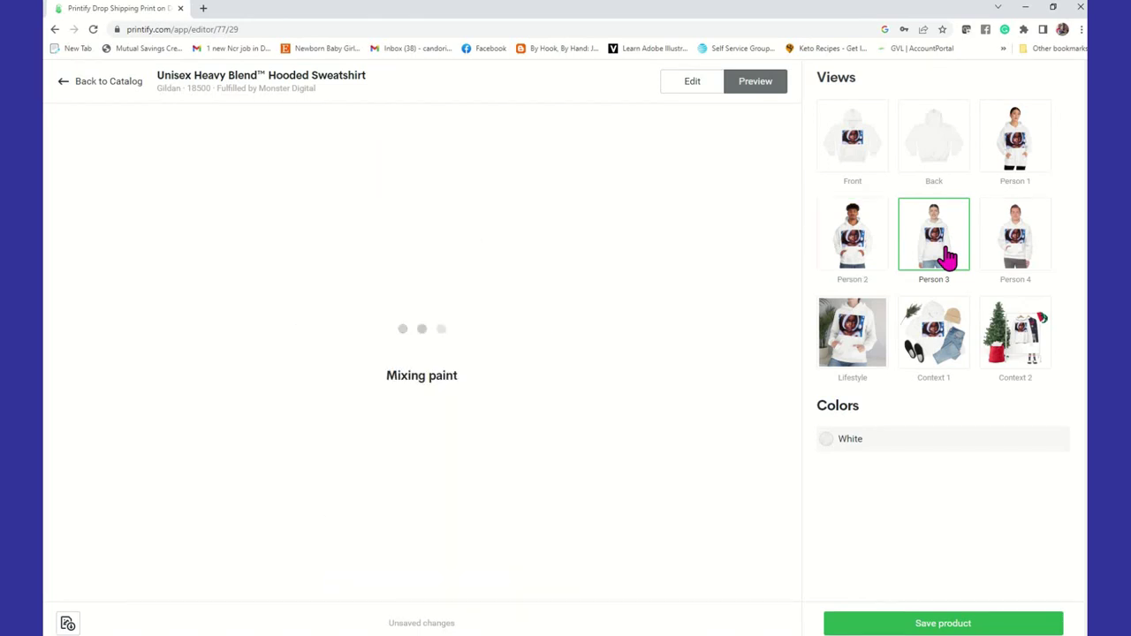
{"action": "left_click", "coordinate": [1014, 256]}
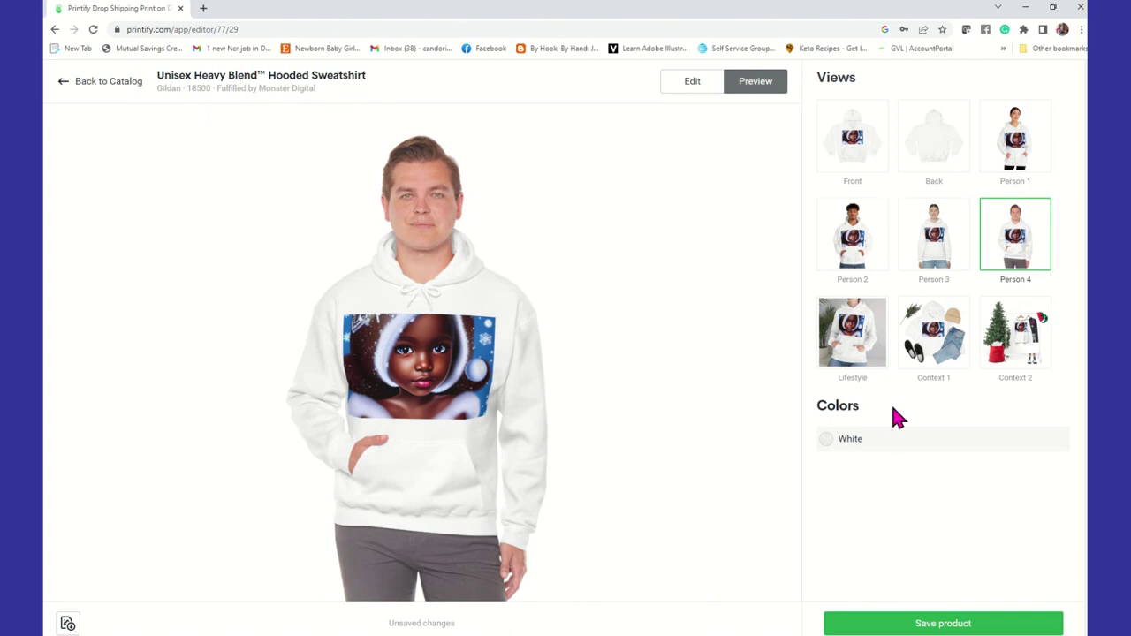
{"action": "left_click", "coordinate": [930, 336]}
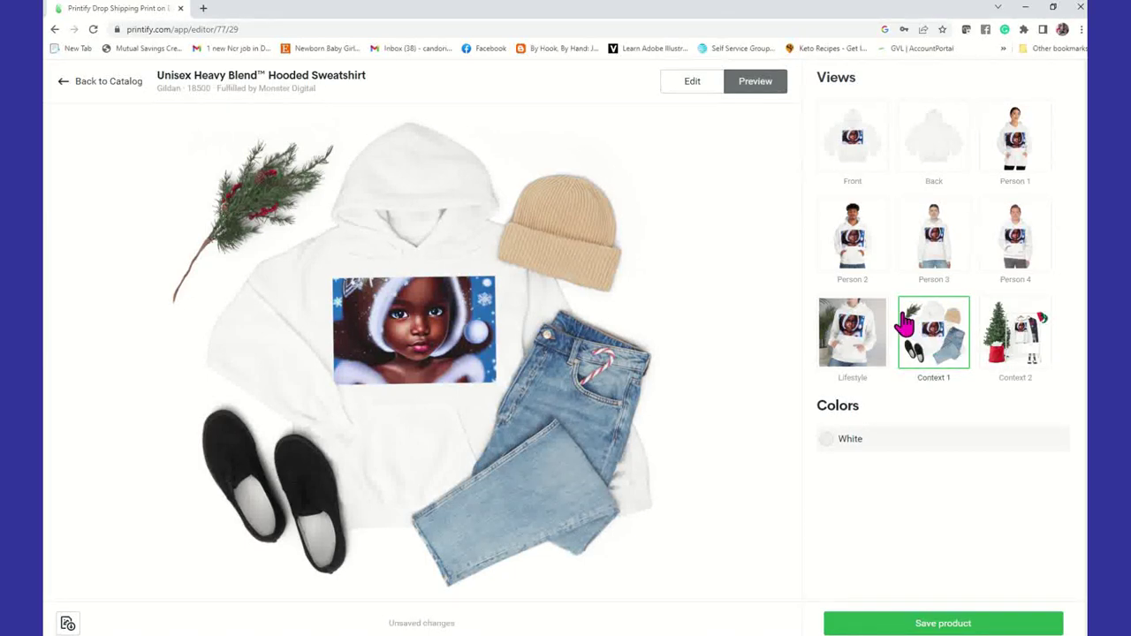
{"action": "left_click", "coordinate": [1007, 349]}
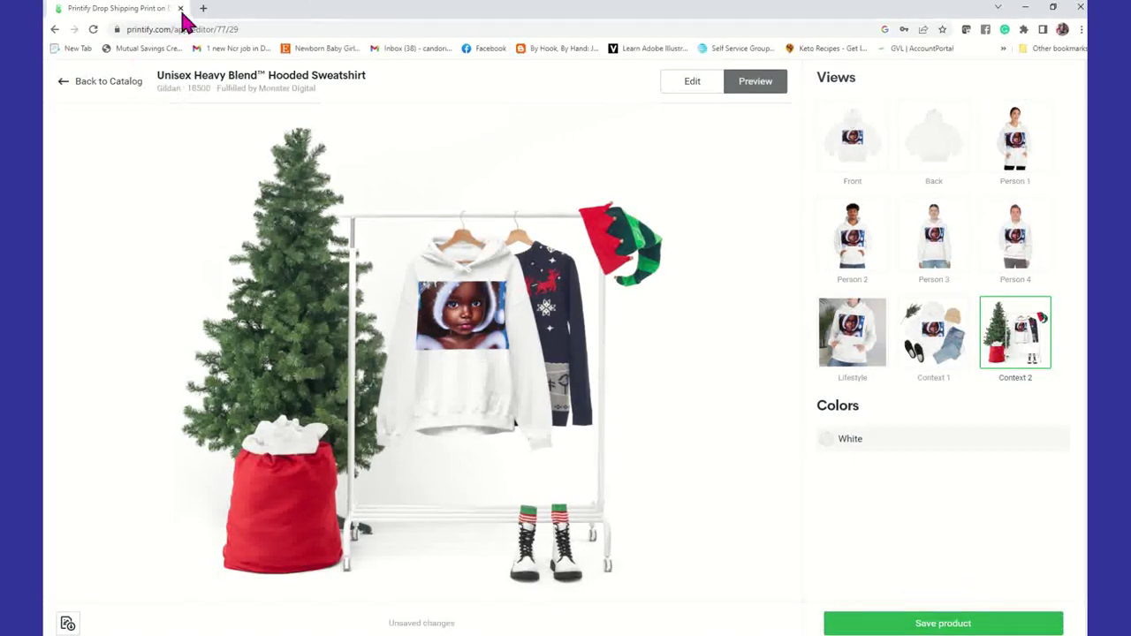
Switch to Creative Fabrica, find the blue-eyed, curly-haired girl with roses among the profile's published portraits and download it
{"action": "left_click", "coordinate": [66, 92]}
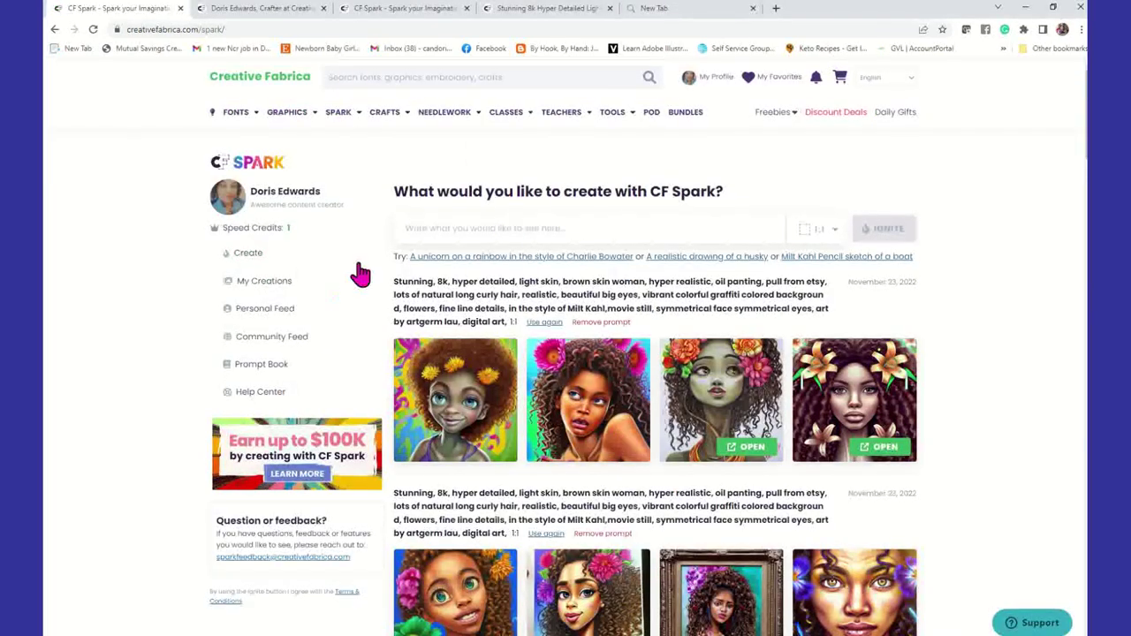
{"action": "left_click", "coordinate": [264, 283]}
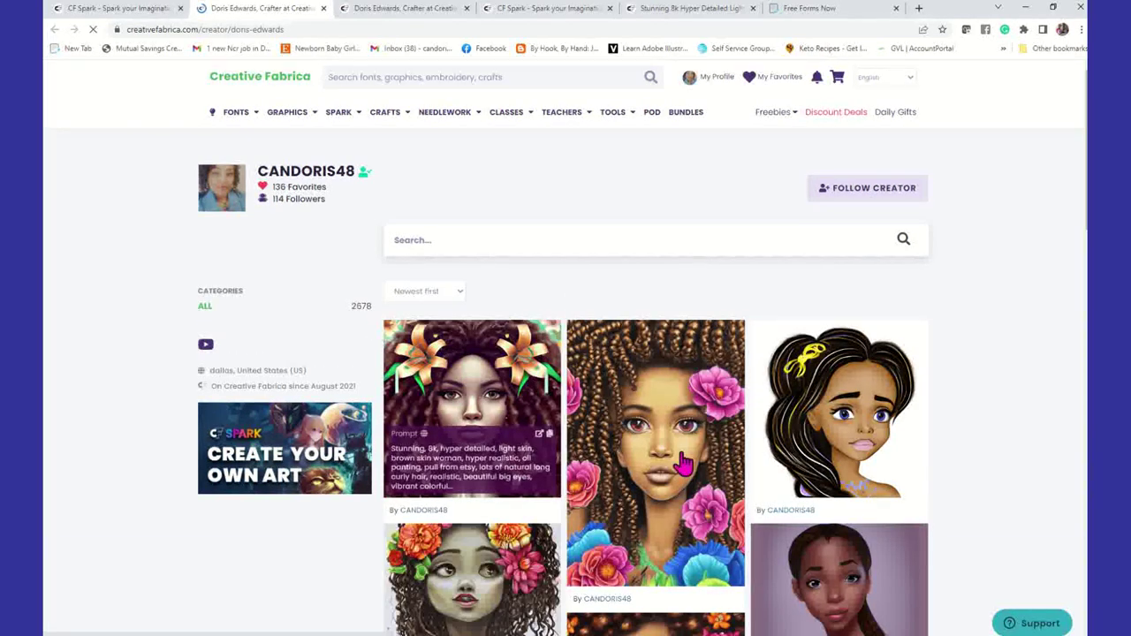
{"action": "scroll", "coordinate": [427, 389], "scroll_direction": "down", "scroll_amount": 1}
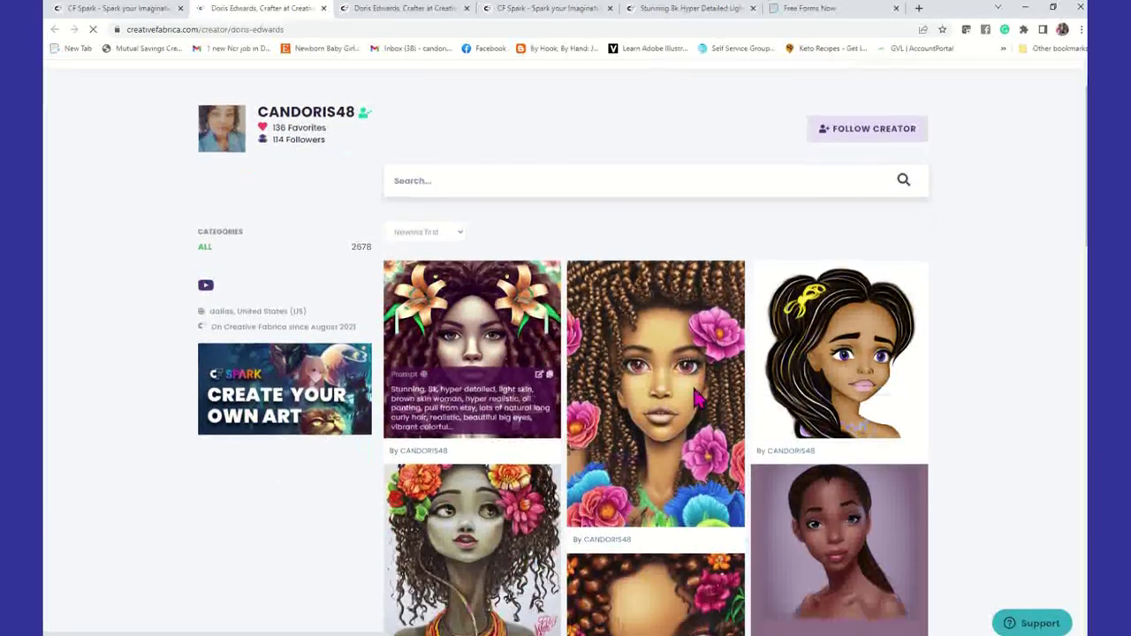
{"action": "scroll", "coordinate": [771, 406], "scroll_direction": "down", "scroll_amount": 1}
{"action": "scroll", "coordinate": [772, 407], "scroll_direction": "down", "scroll_amount": 5}
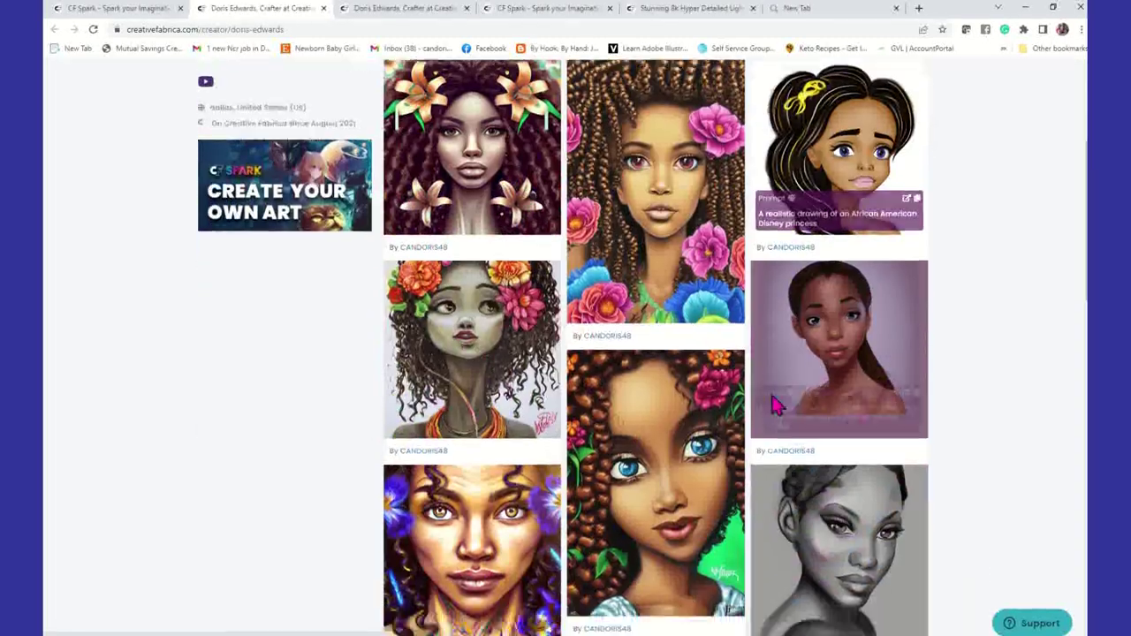
{"action": "scroll", "coordinate": [772, 407], "scroll_direction": "down", "scroll_amount": 5}
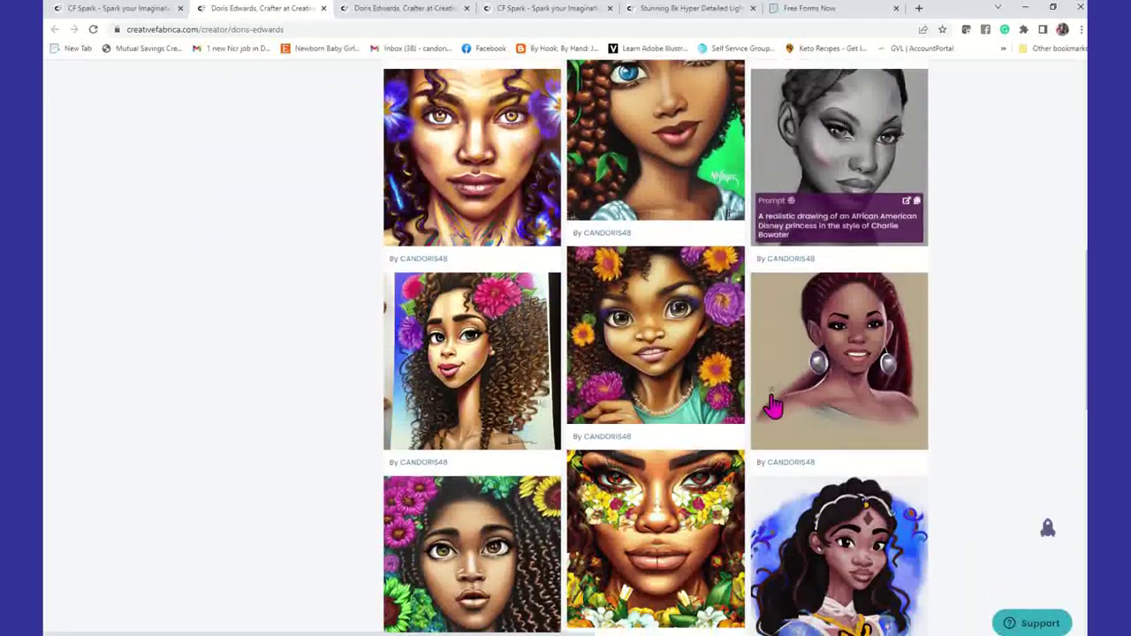
{"action": "scroll", "coordinate": [772, 407], "scroll_direction": "up", "scroll_amount": 7}
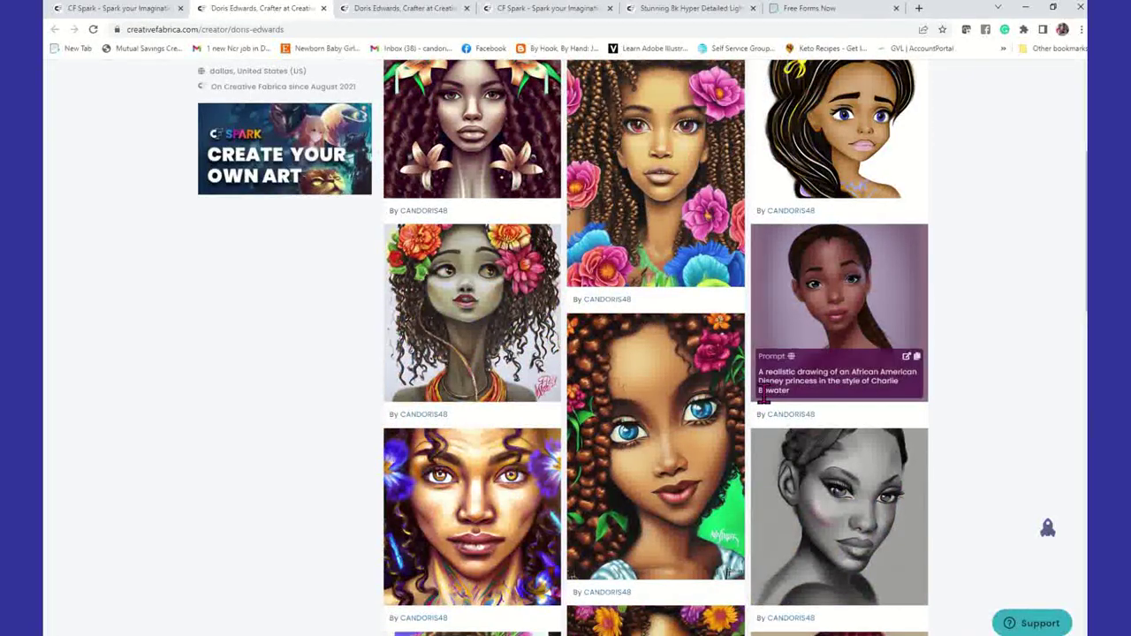
{"action": "left_click", "coordinate": [698, 334]}
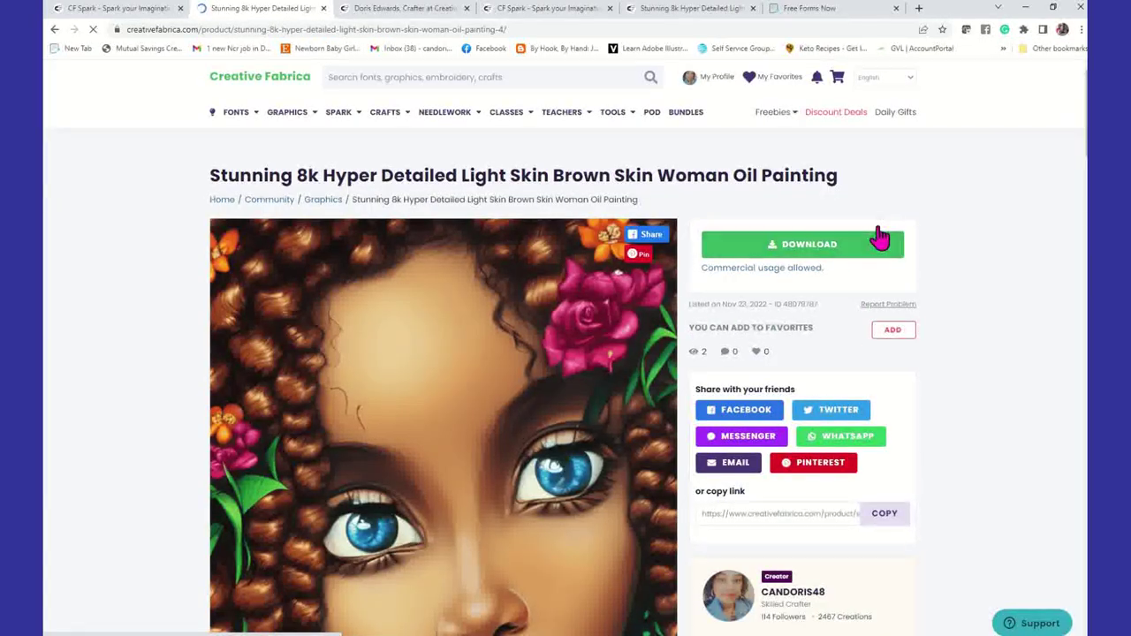
{"action": "left_click", "coordinate": [718, 253]}
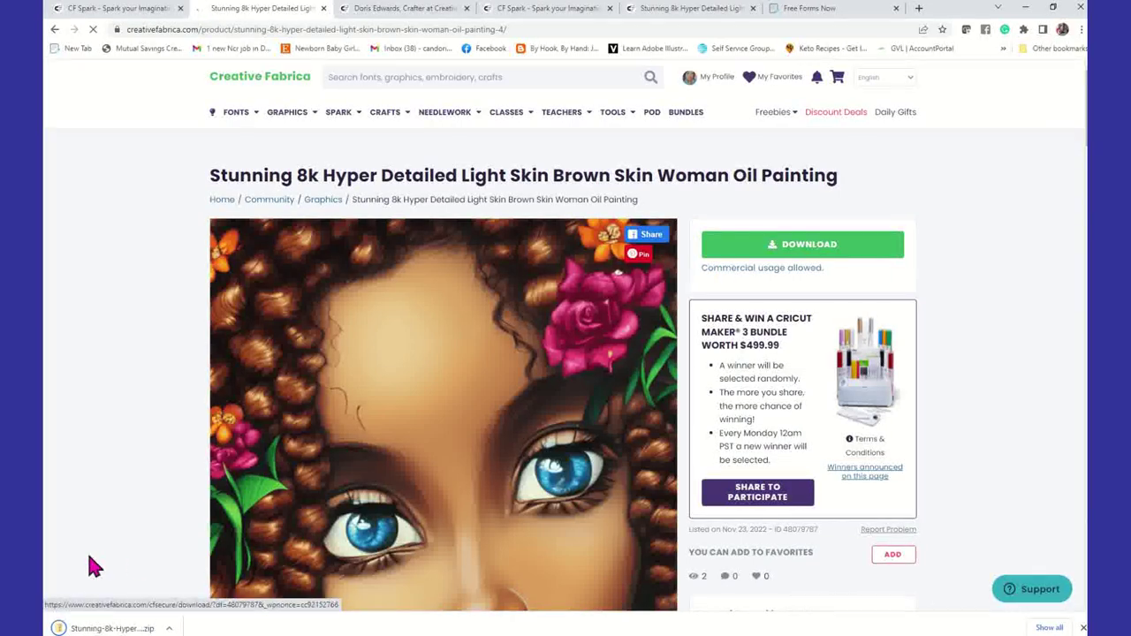
Extract the downloaded Stunning-8k-Hyper-Detailed-Light-48079787.zip into its suggested folder in Downloads and minimize the file window
{"action": "left_click", "coordinate": [106, 629]}
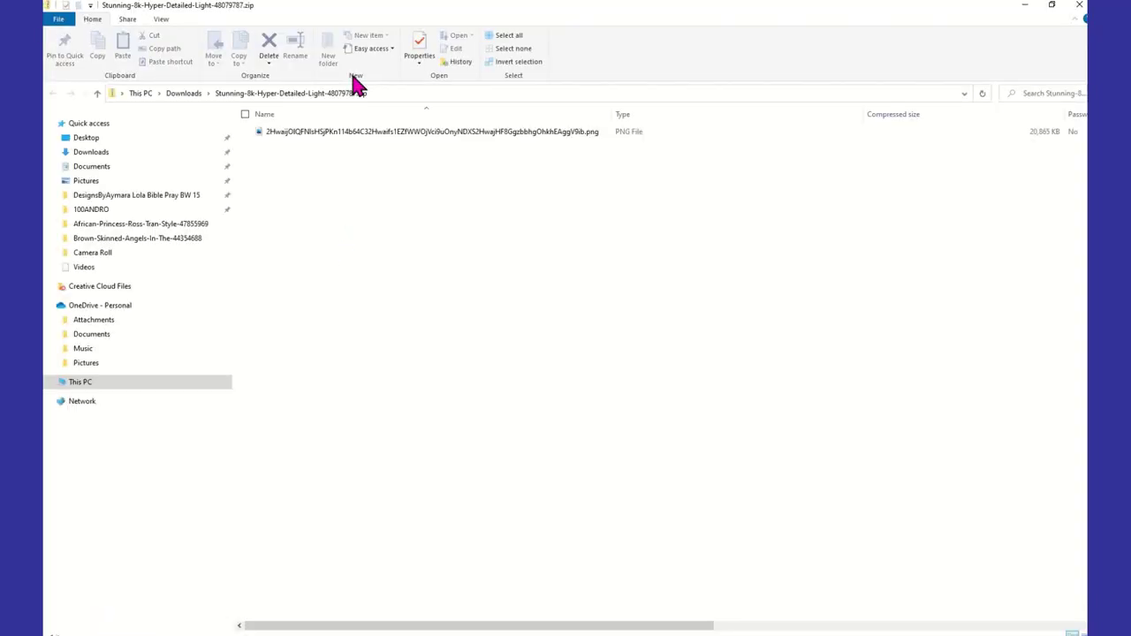
{"action": "left_click", "coordinate": [245, 116]}
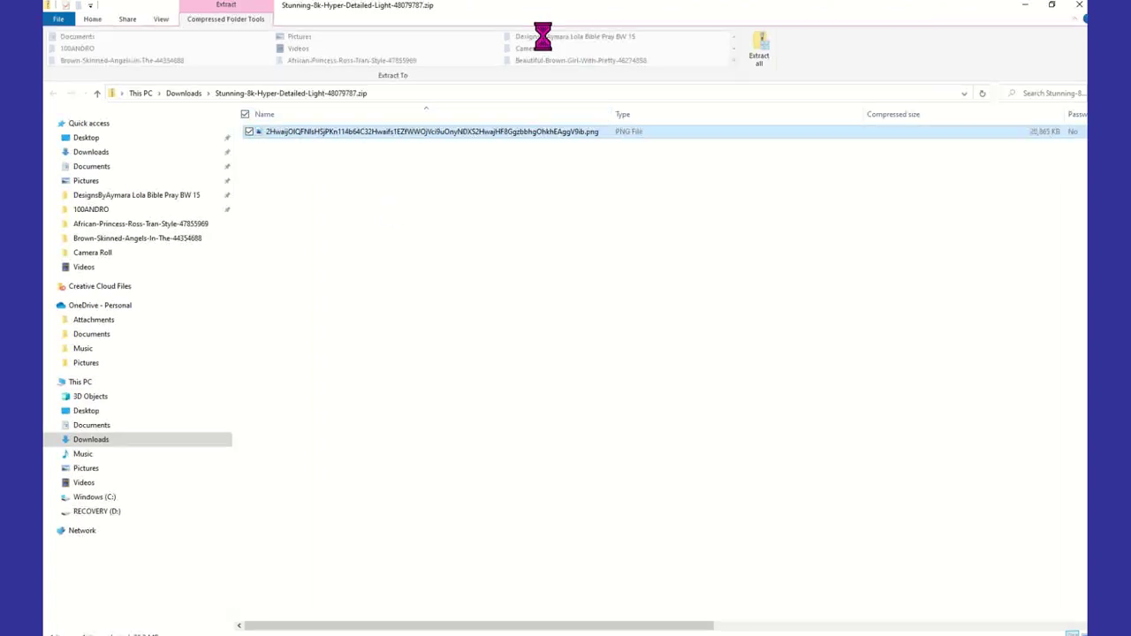
{"action": "left_click", "coordinate": [763, 59]}
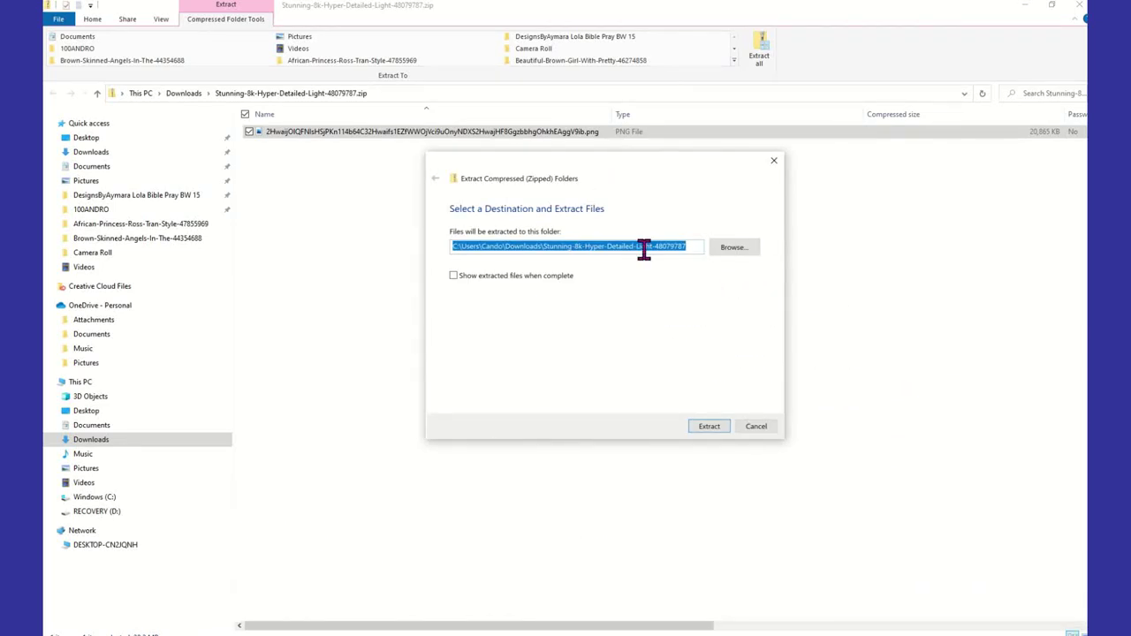
{"action": "left_click", "coordinate": [718, 425]}
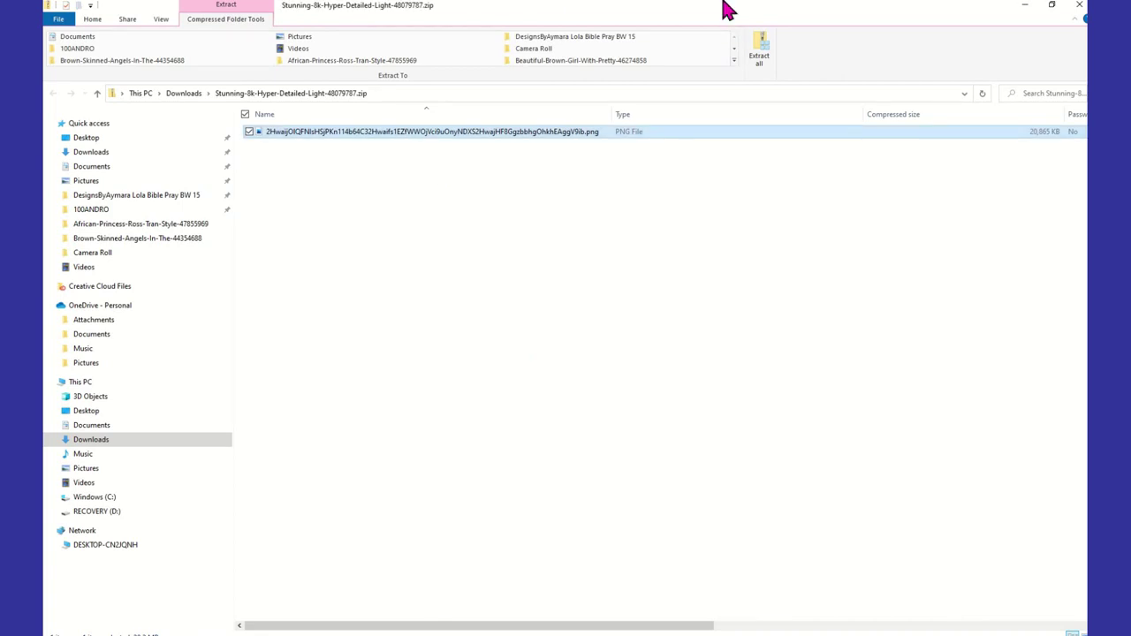
{"action": "left_click", "coordinate": [1025, 7]}
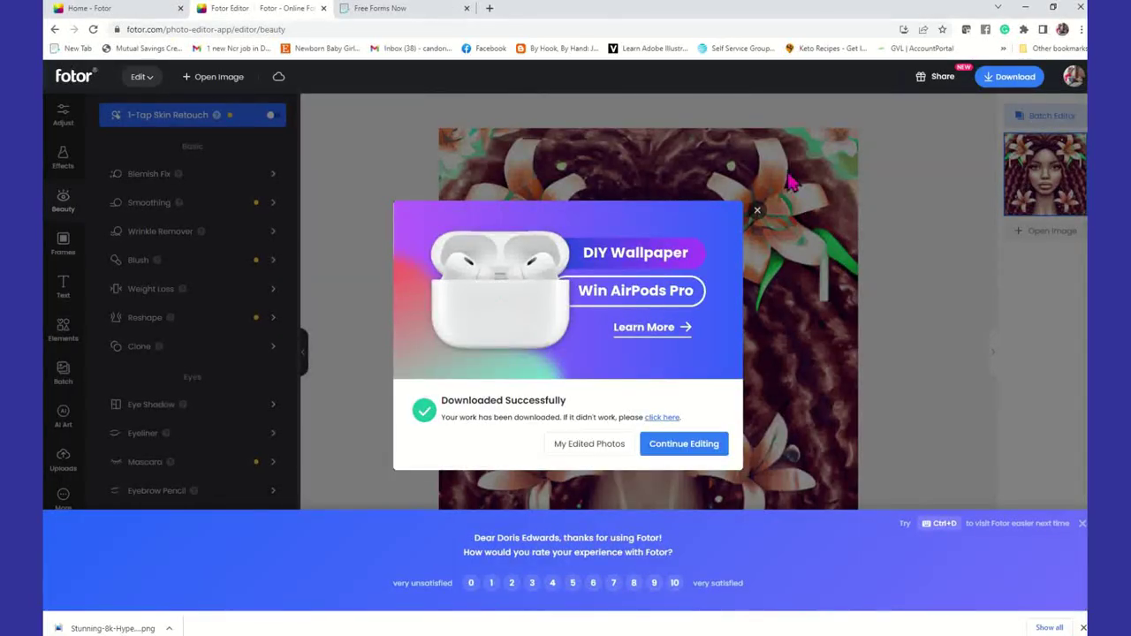
Dismiss Fotor's download notice and try to open the image from the extracted Stunning-8k-Hyper-Detailed-Light-48079787 folder in Downloads
{"action": "left_click", "coordinate": [757, 211]}
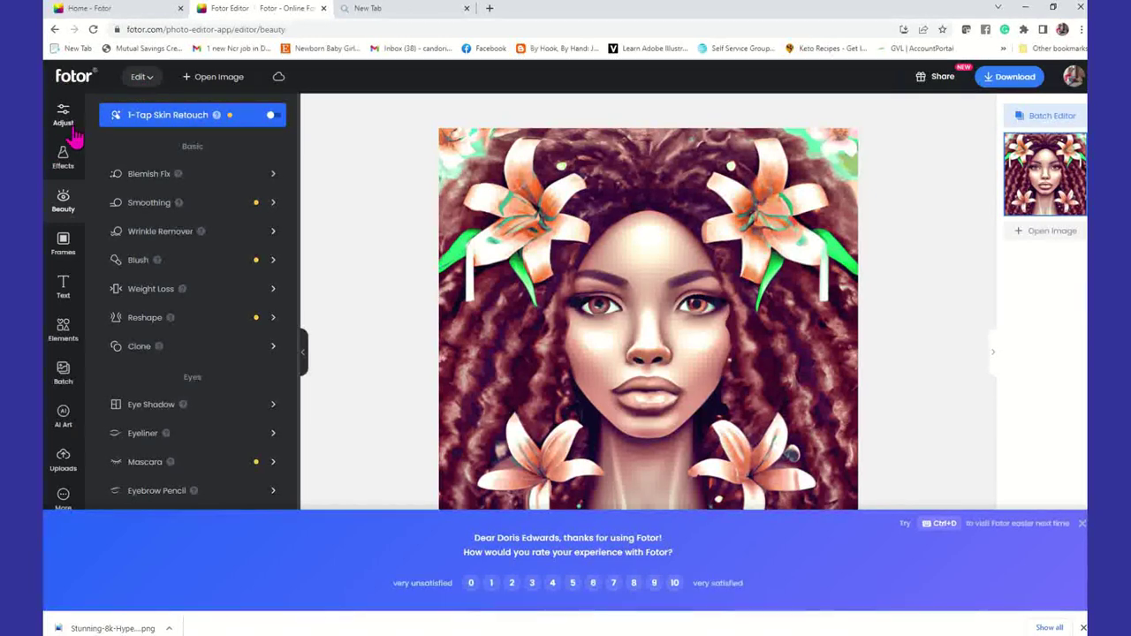
{"action": "left_click", "coordinate": [54, 29]}
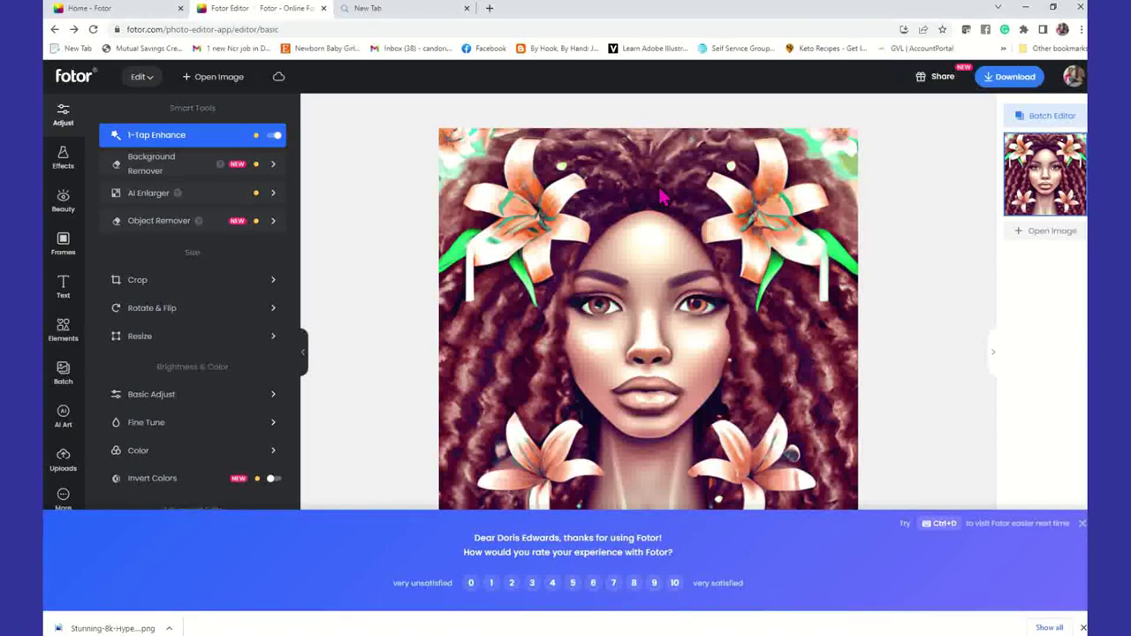
{"action": "mouse_move", "coordinate": [232, 79]}
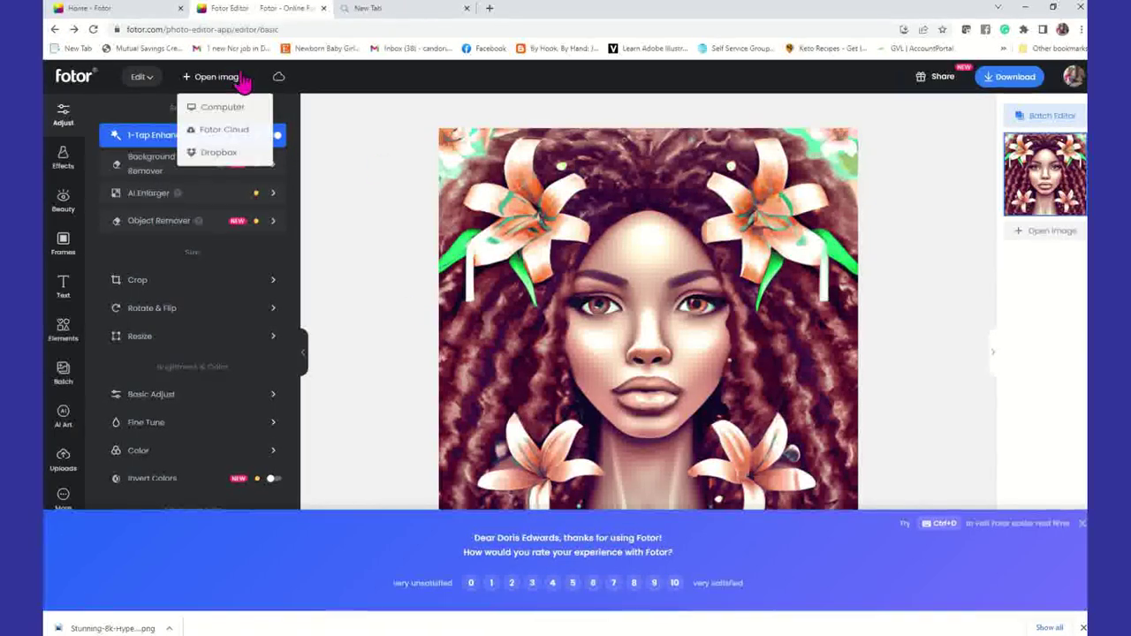
{"action": "left_click", "coordinate": [220, 109]}
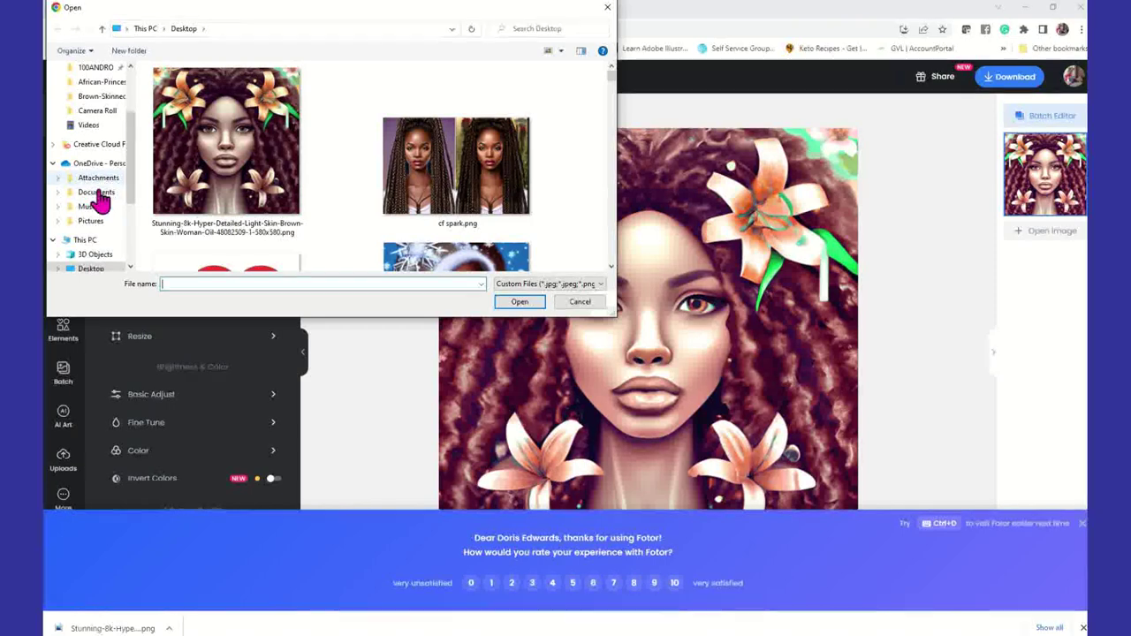
{"action": "scroll", "coordinate": [100, 277], "scroll_direction": "down", "scroll_amount": 1}
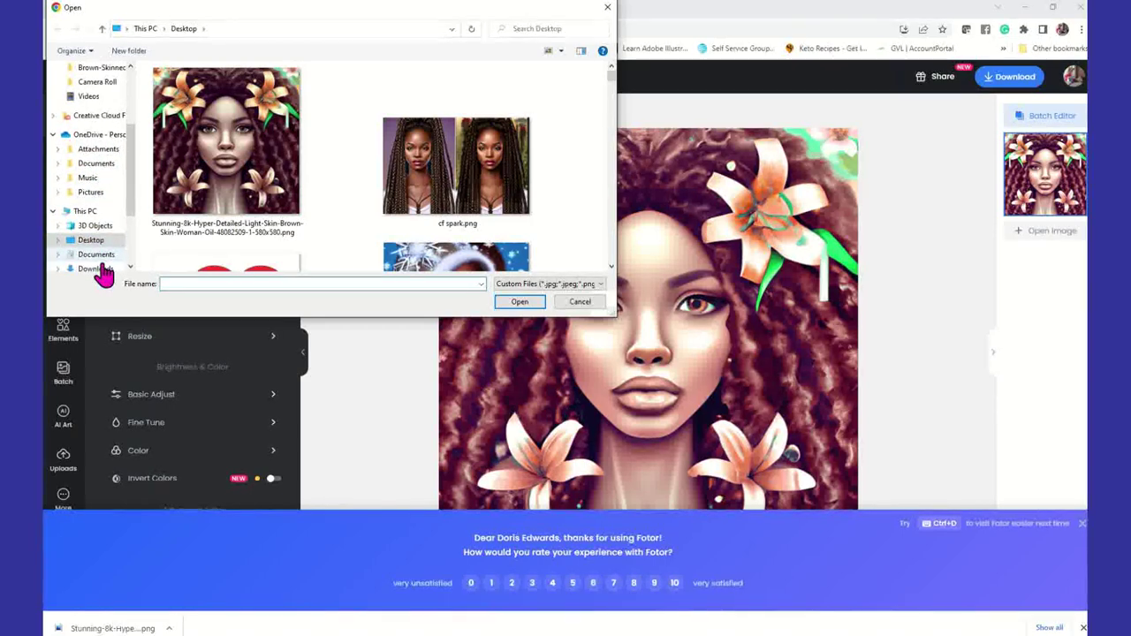
{"action": "left_click", "coordinate": [102, 272]}
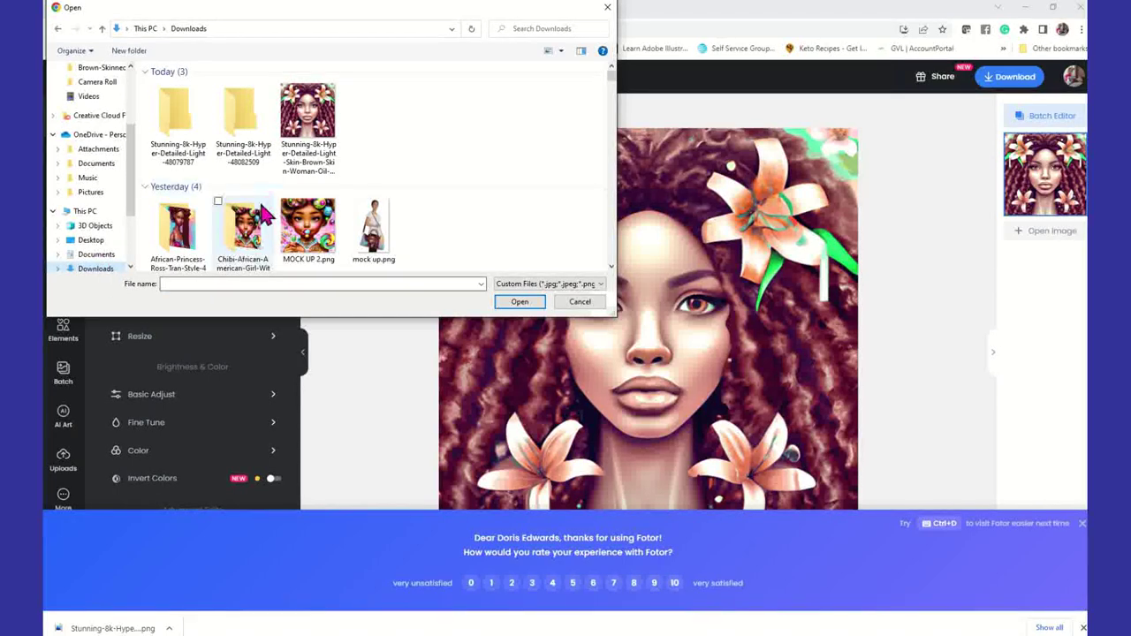
{"action": "double_click", "coordinate": [183, 122]}
{"action": "double_click", "coordinate": [183, 122]}
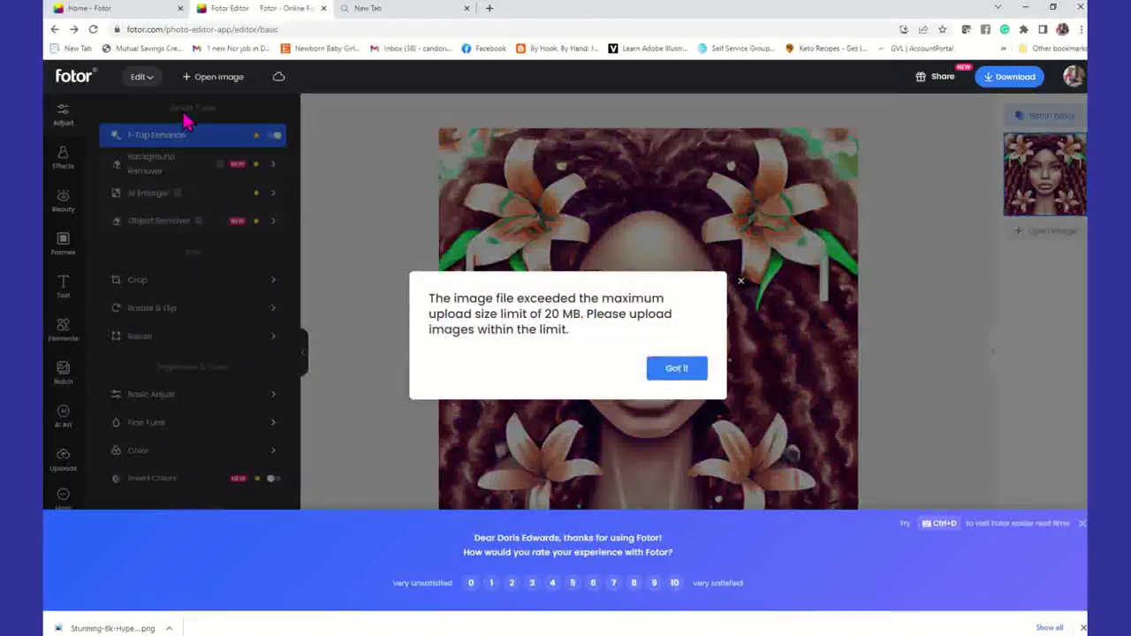
Dismiss the upload size notice and open the lily portrait from the Stunning-8k-Hyper-Detailed-Light-48082509 folder in Downloads
{"action": "left_click", "coordinate": [677, 370]}
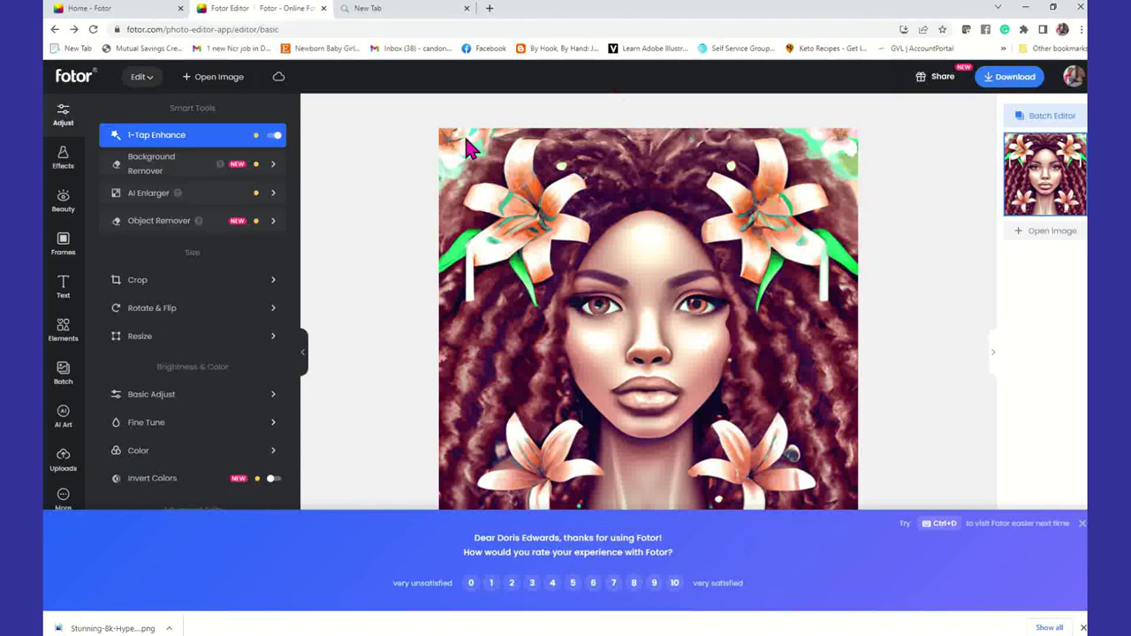
{"action": "left_click", "coordinate": [381, 12]}
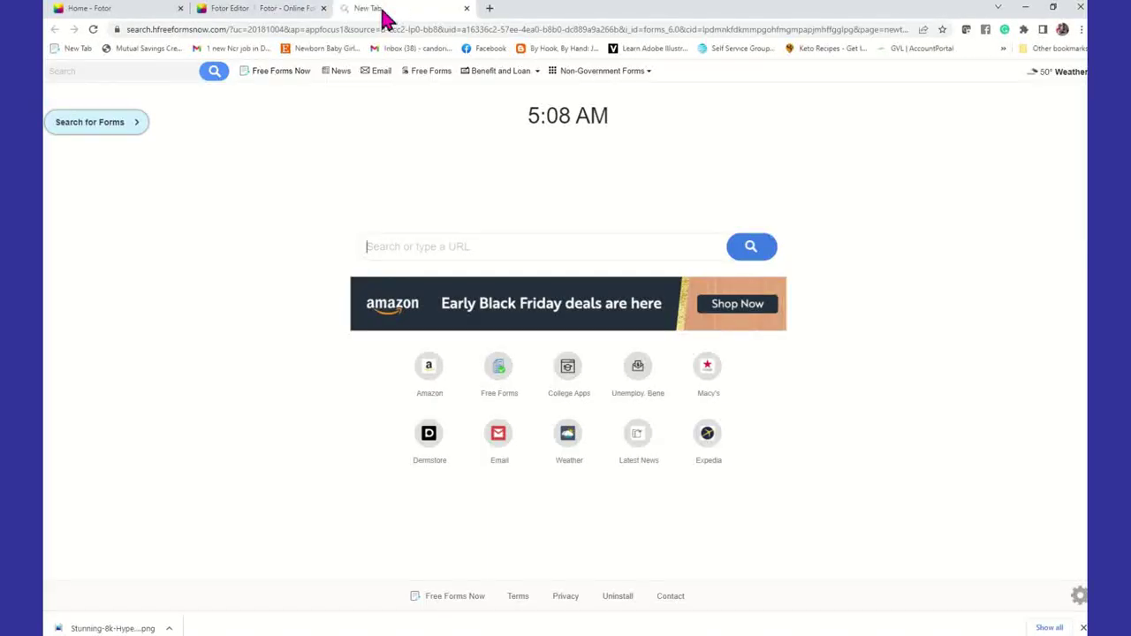
{"action": "left_click", "coordinate": [313, 9]}
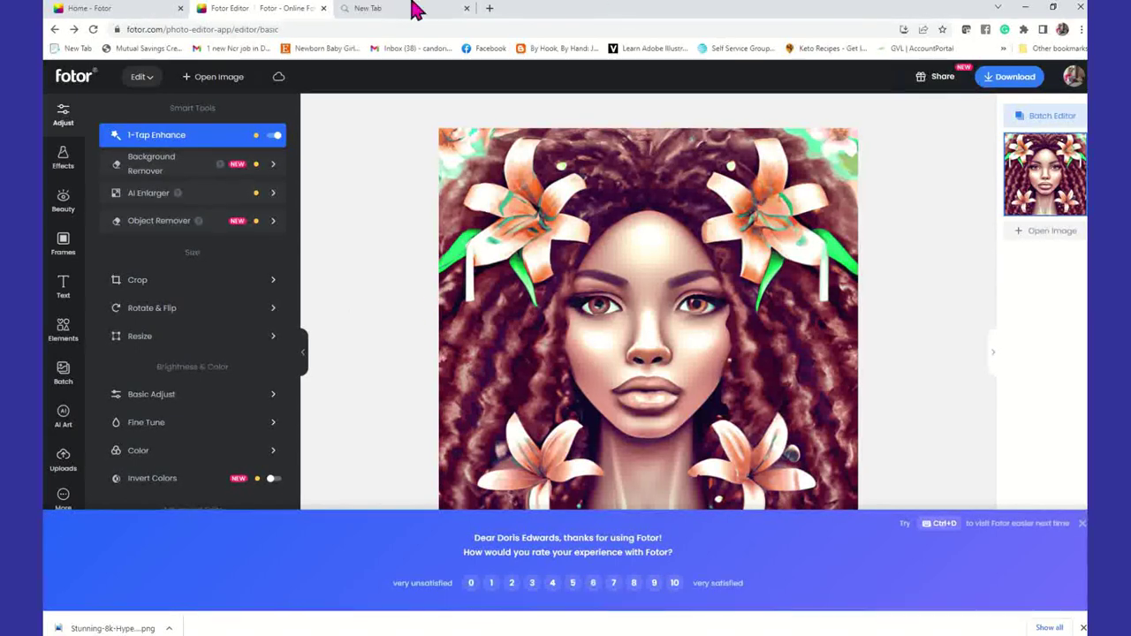
{"action": "left_click", "coordinate": [212, 77]}
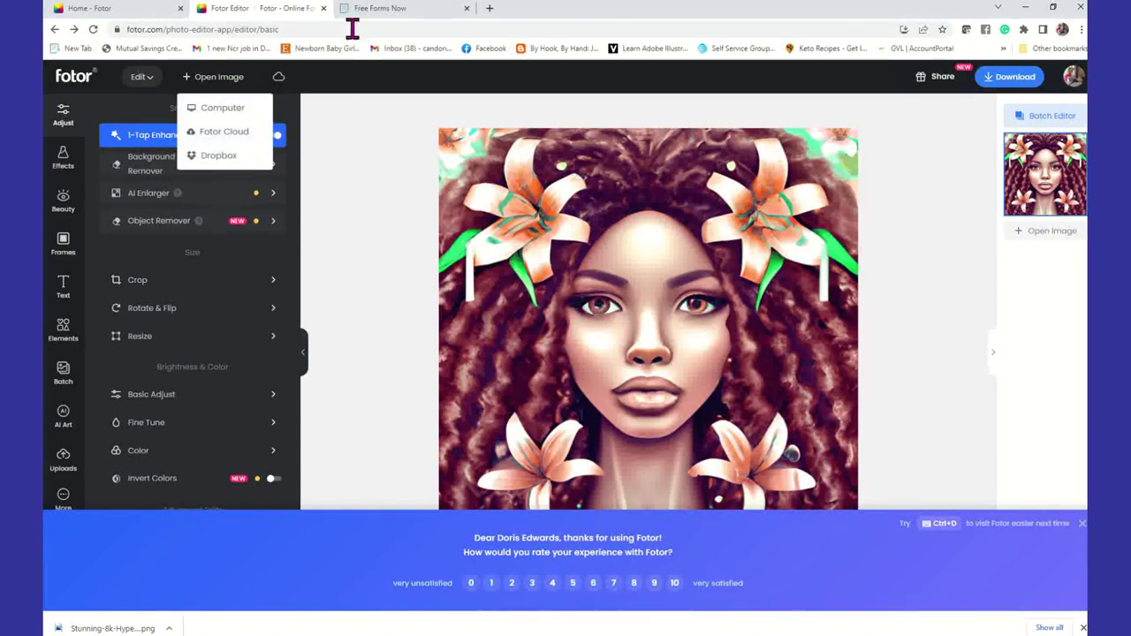
{"action": "left_click", "coordinate": [217, 109]}
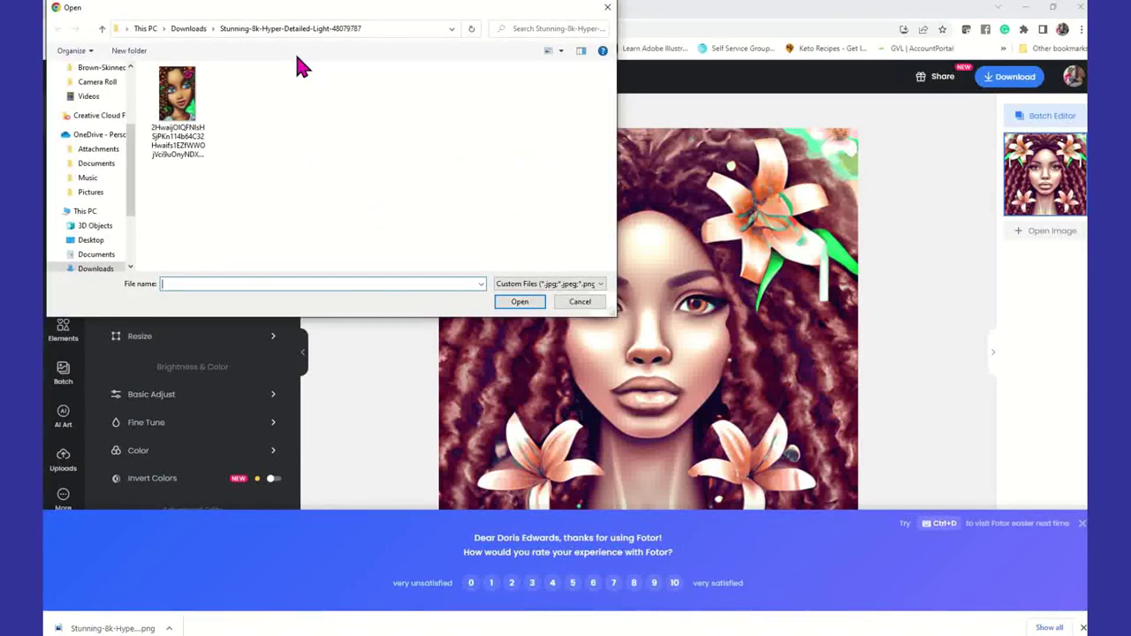
{"action": "left_click", "coordinate": [189, 29]}
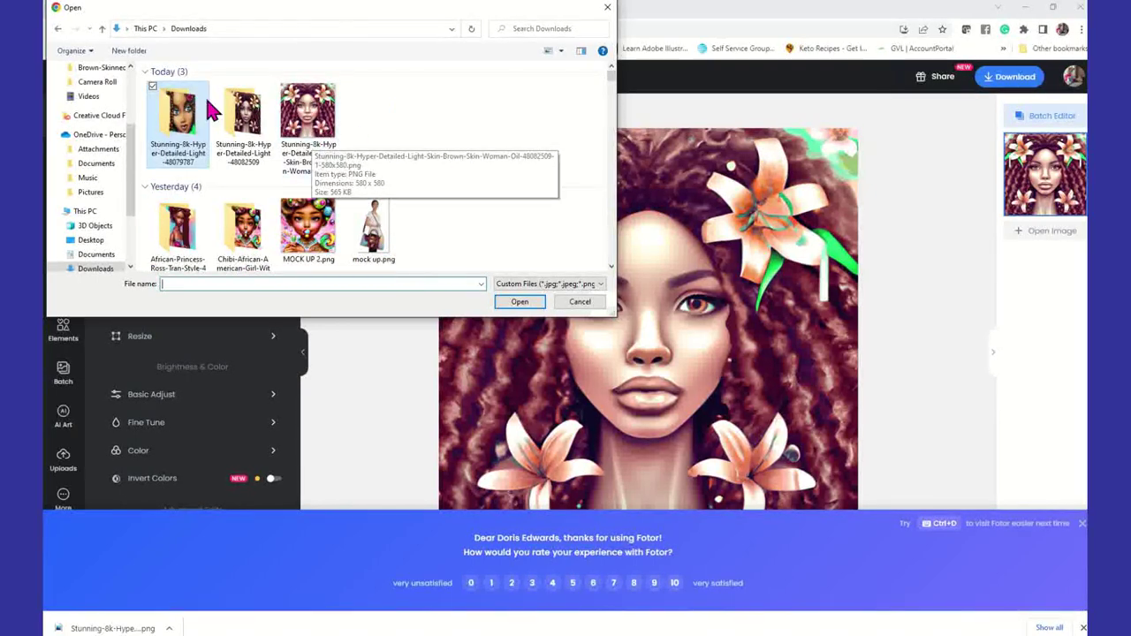
{"action": "double_click", "coordinate": [245, 120]}
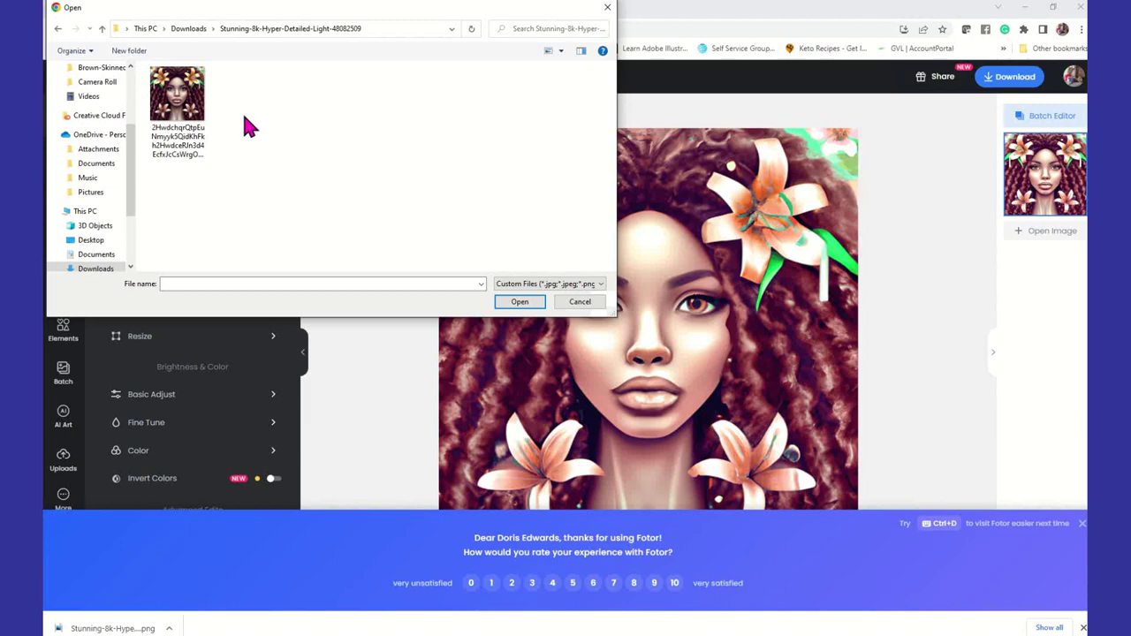
{"action": "double_click", "coordinate": [202, 104]}
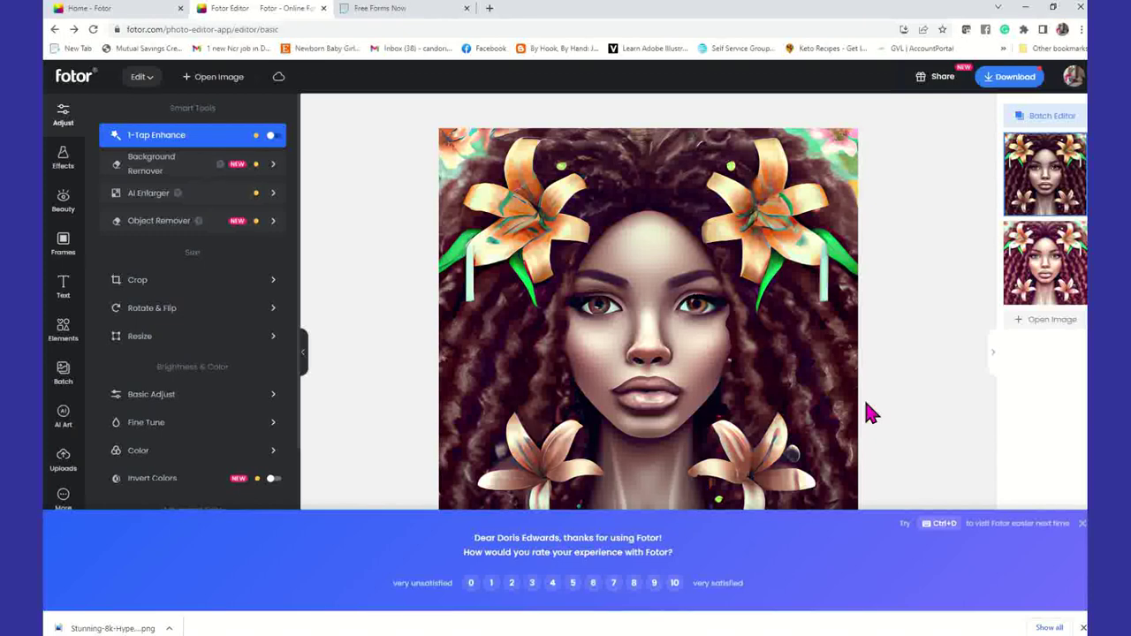
Download the newly opened lily portrait from Fotor in PNG format
{"action": "left_click", "coordinate": [1015, 78]}
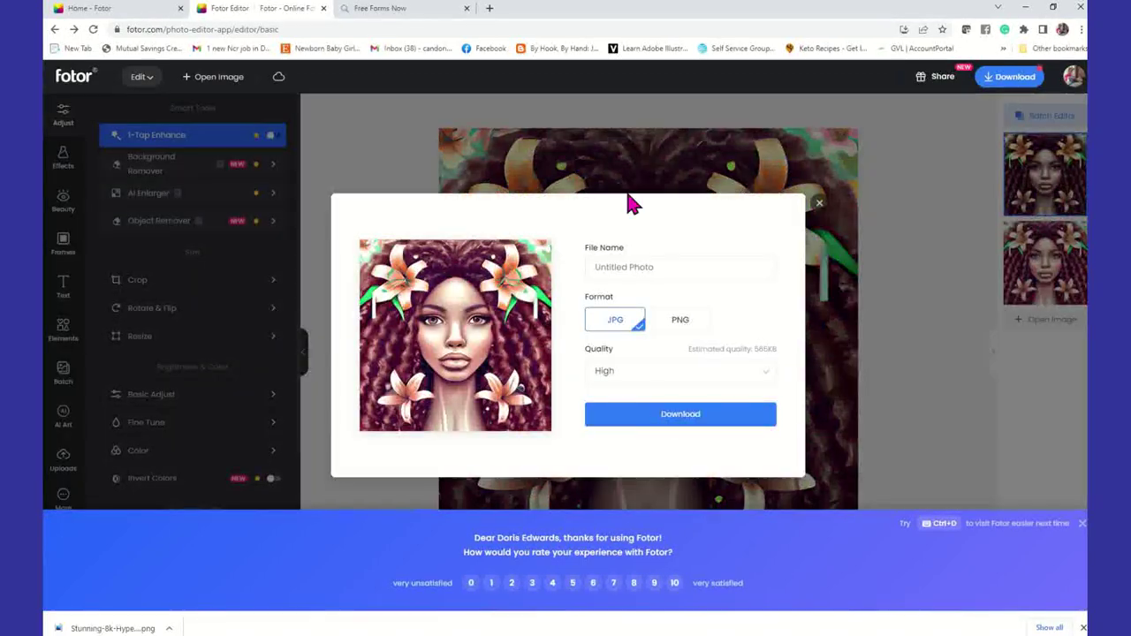
{"action": "left_click", "coordinate": [680, 343]}
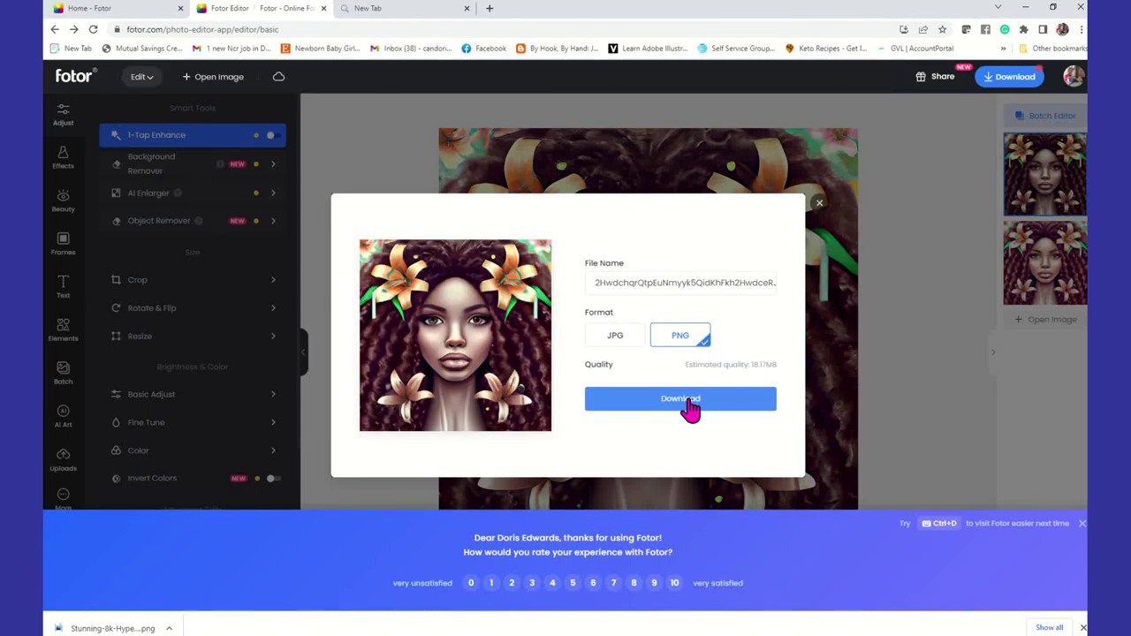
{"action": "left_click", "coordinate": [685, 404]}
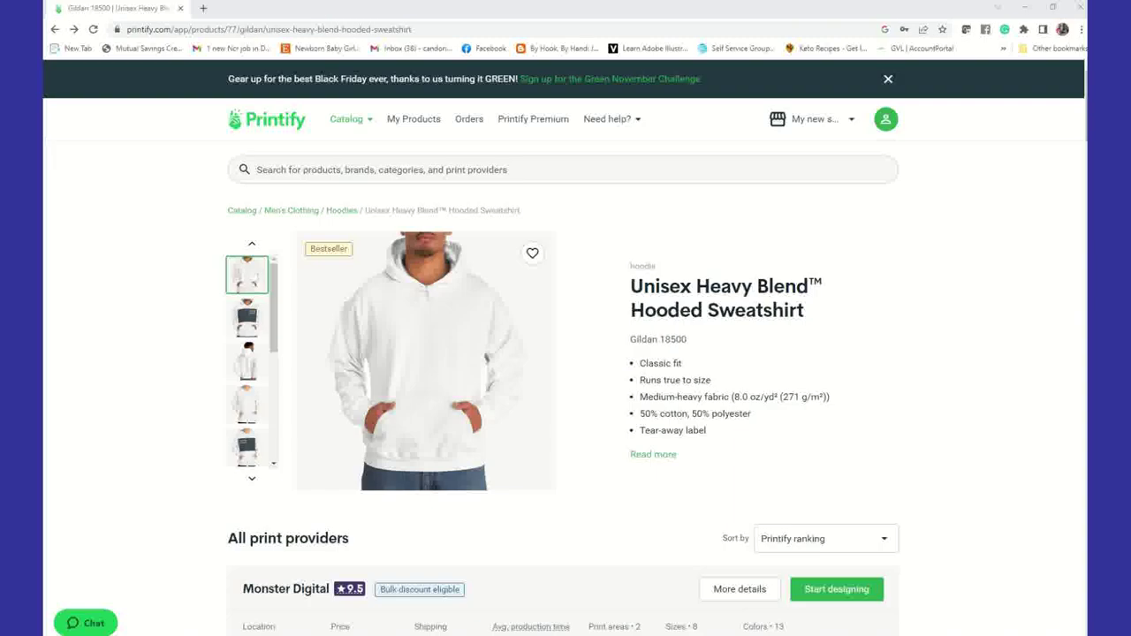
Switch to Printify, start designing the Unisex Heavy Blend Hooded Sweatshirt with Monster Digital and upload the lily portrait PNG from Downloads
{"action": "left_click", "coordinate": [924, 522]}
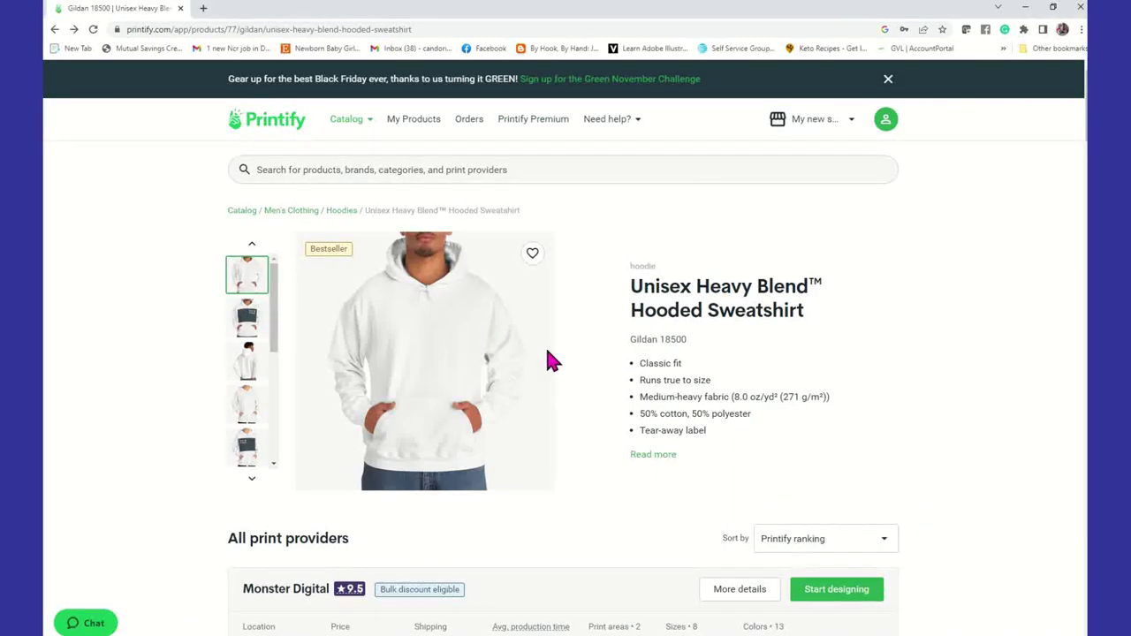
{"action": "left_click", "coordinate": [830, 598]}
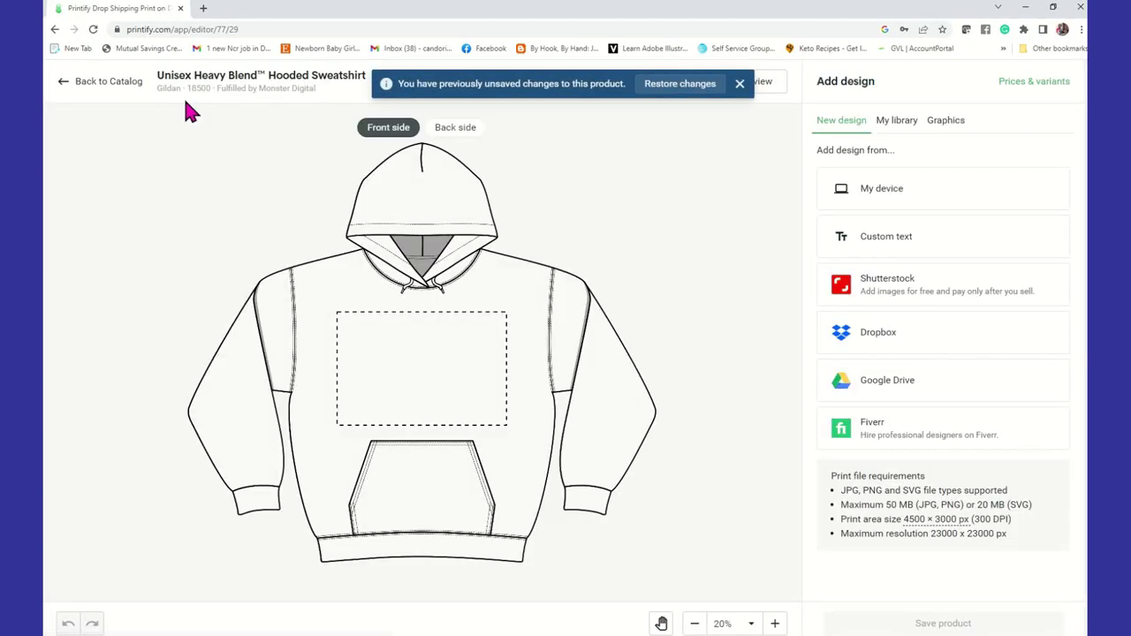
{"action": "left_click", "coordinate": [866, 200]}
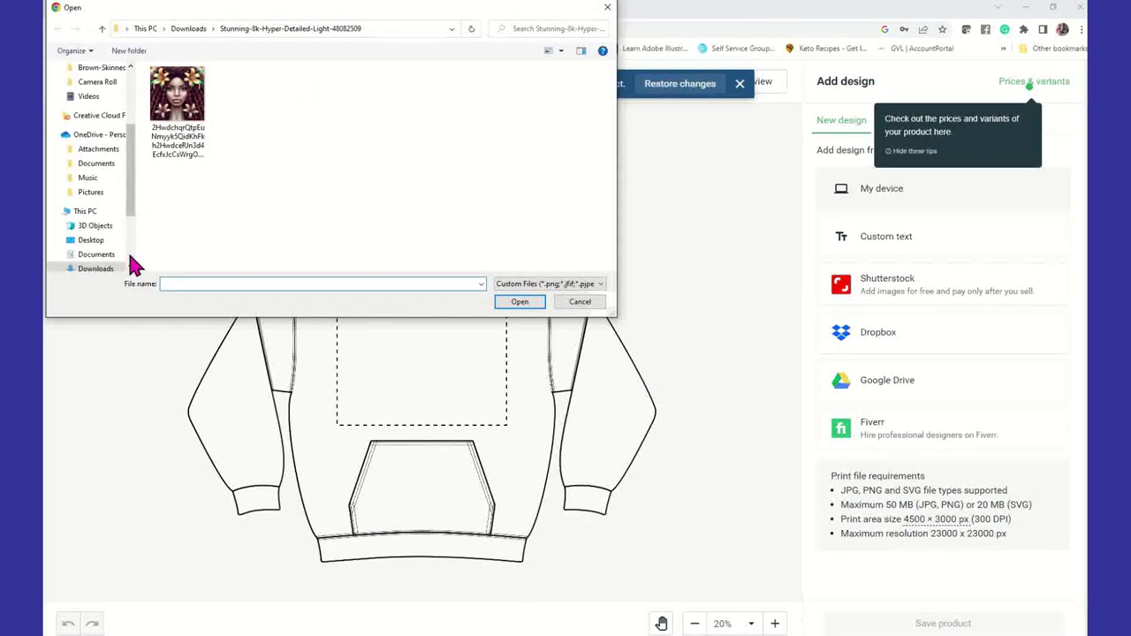
{"action": "left_click", "coordinate": [179, 90]}
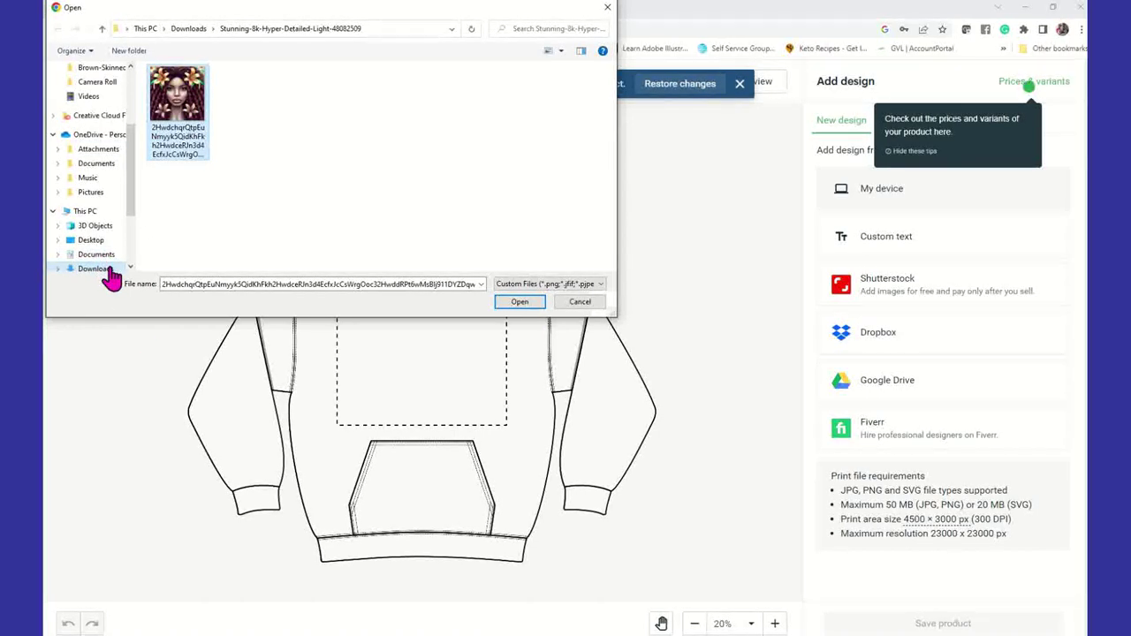
{"action": "left_click", "coordinate": [92, 241]}
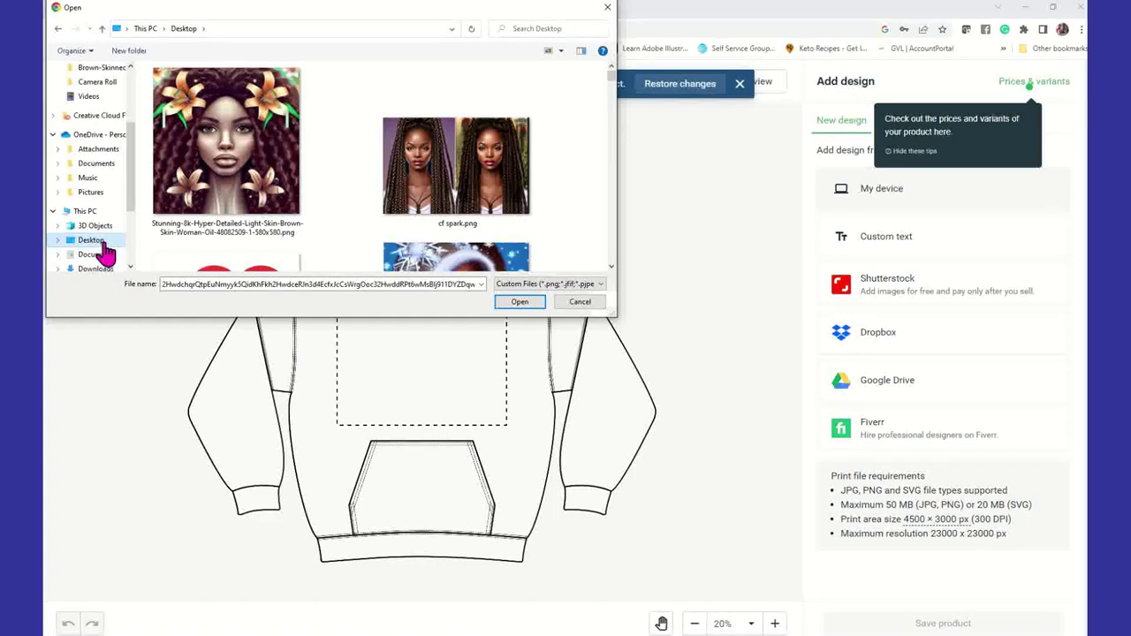
{"action": "scroll", "coordinate": [99, 265], "scroll_direction": "down", "scroll_amount": 1}
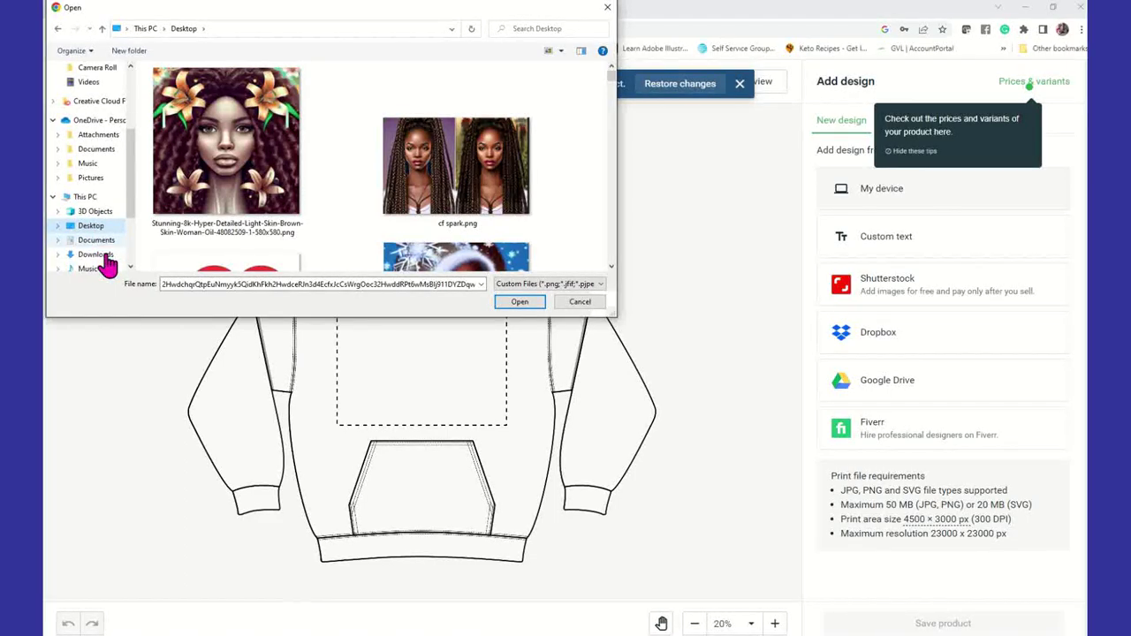
{"action": "left_click", "coordinate": [96, 256]}
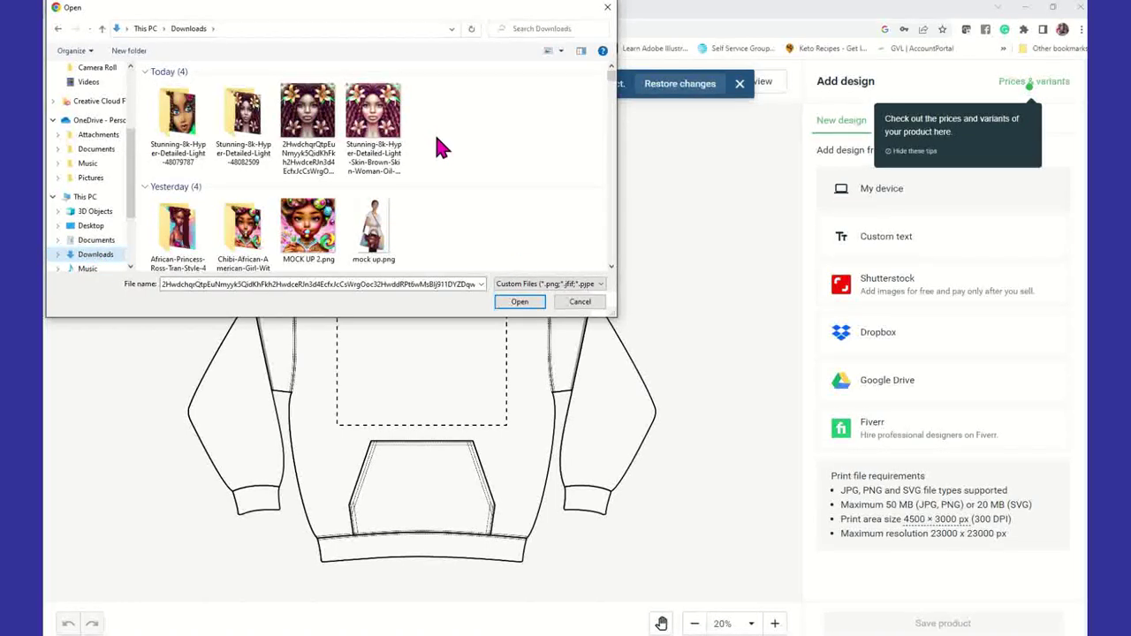
{"action": "left_click", "coordinate": [334, 162]}
{"action": "left_click", "coordinate": [520, 304]}
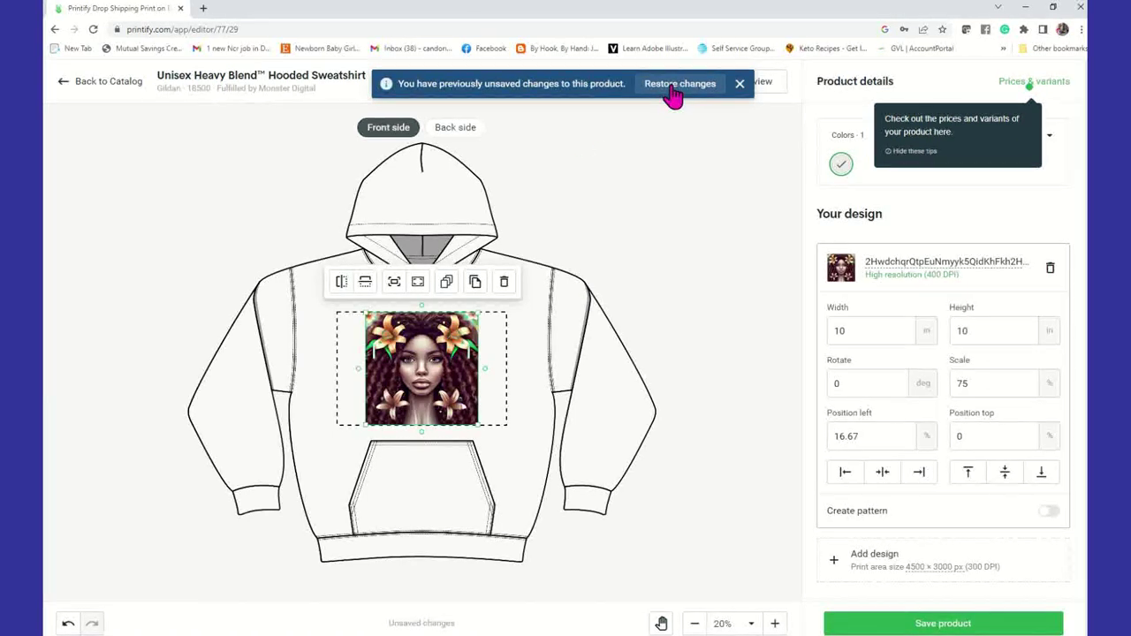
Scale the portrait to fill the hoodie's front print area, dismiss the restore notice and preview the hoodie in the Lifestyle view
{"action": "left_click", "coordinate": [418, 281]}
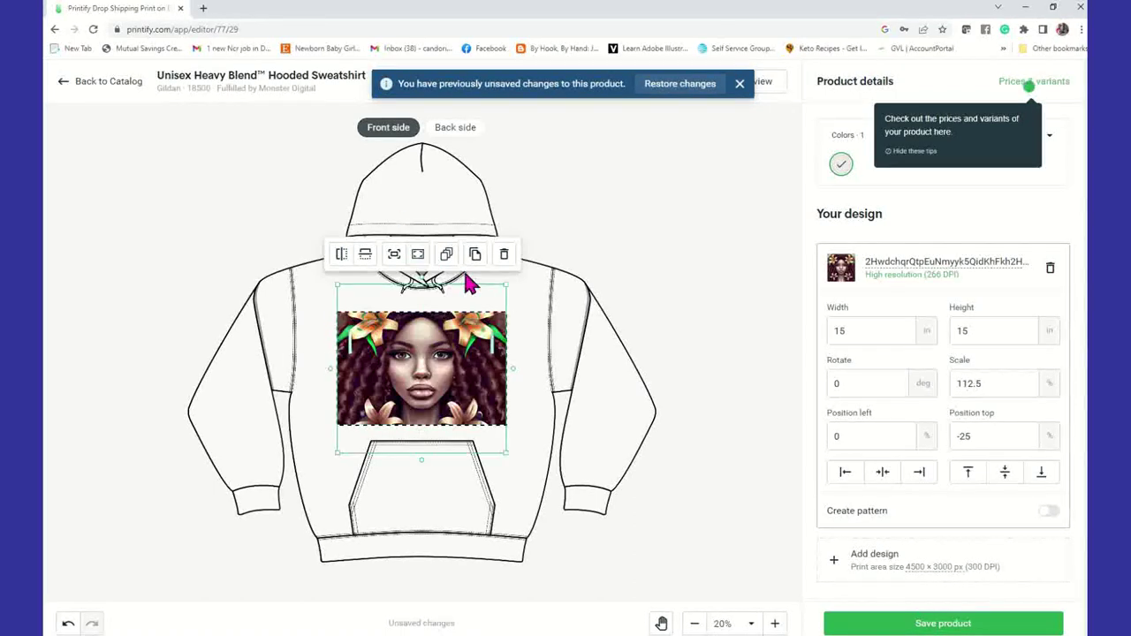
{"action": "left_click", "coordinate": [613, 223]}
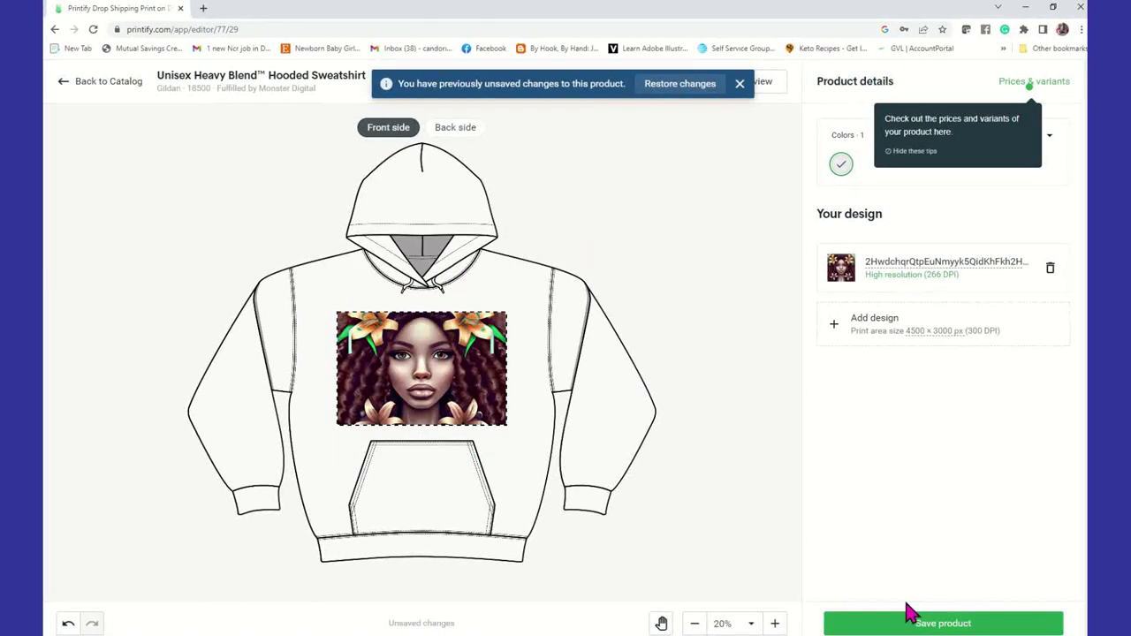
{"action": "left_click", "coordinate": [742, 87]}
{"action": "left_click", "coordinate": [758, 84]}
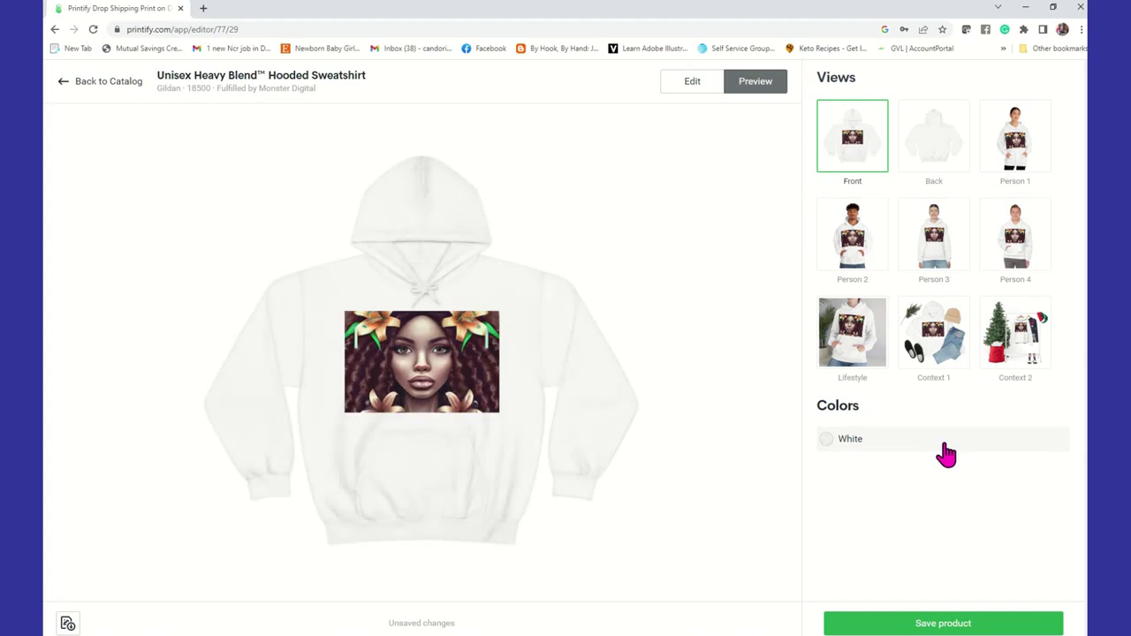
{"action": "left_click", "coordinate": [848, 347]}
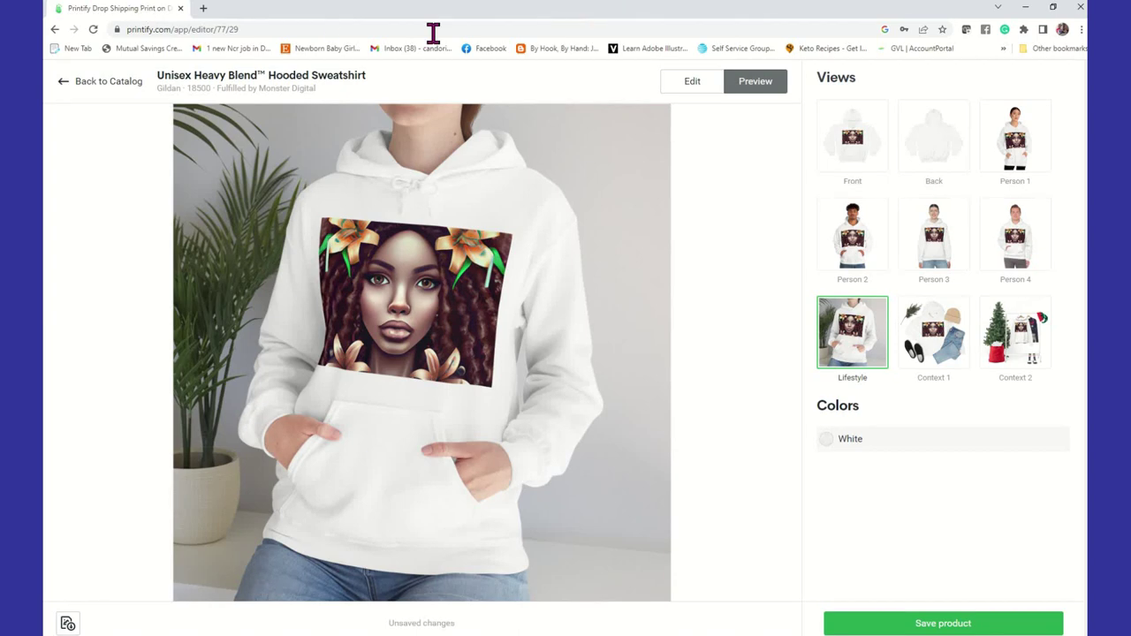
Minimize Printify, switch to Creative Fabrica and open the Product Mockups category of graphics
{"action": "left_click", "coordinate": [1027, 8]}
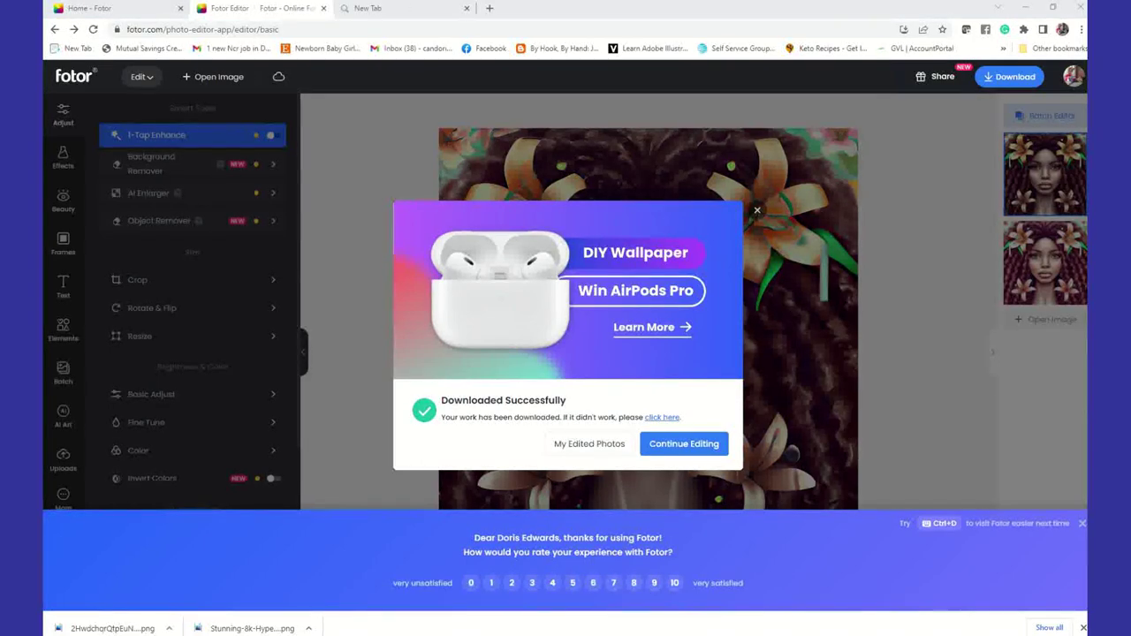
{"action": "key", "text": "alt+Tab"}
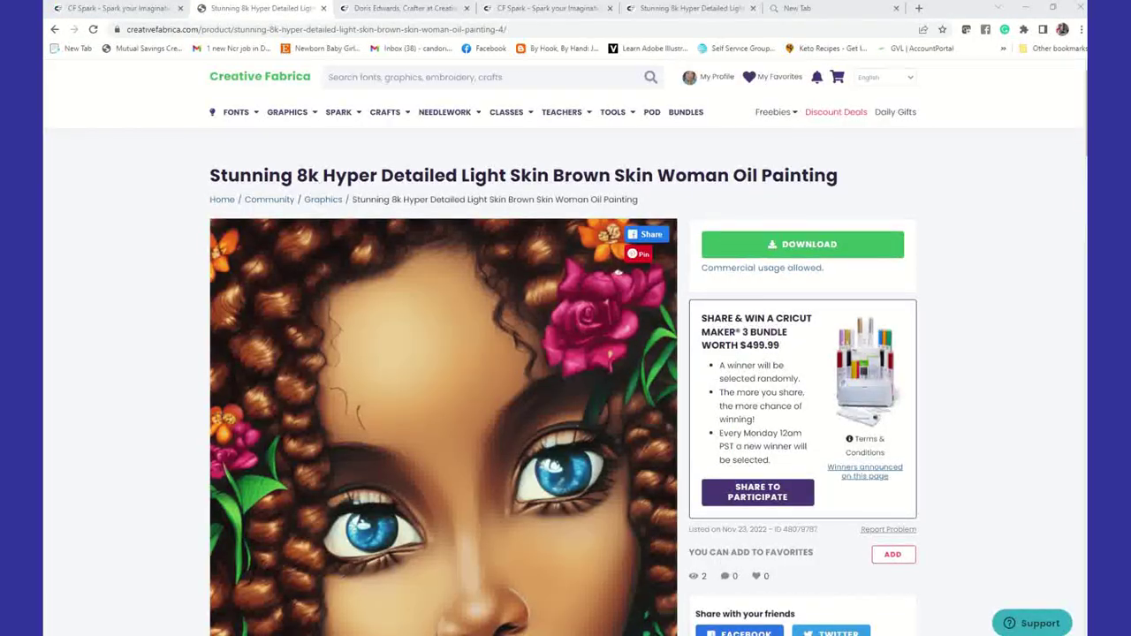
{"action": "mouse_move", "coordinate": [315, 124]}
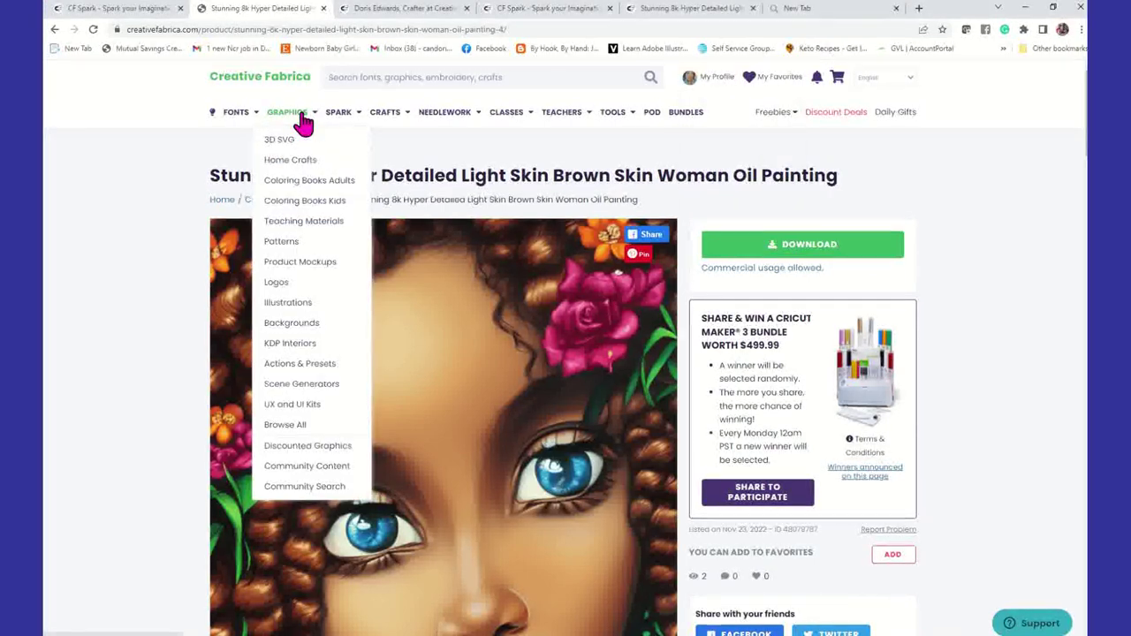
{"action": "left_click", "coordinate": [298, 264]}
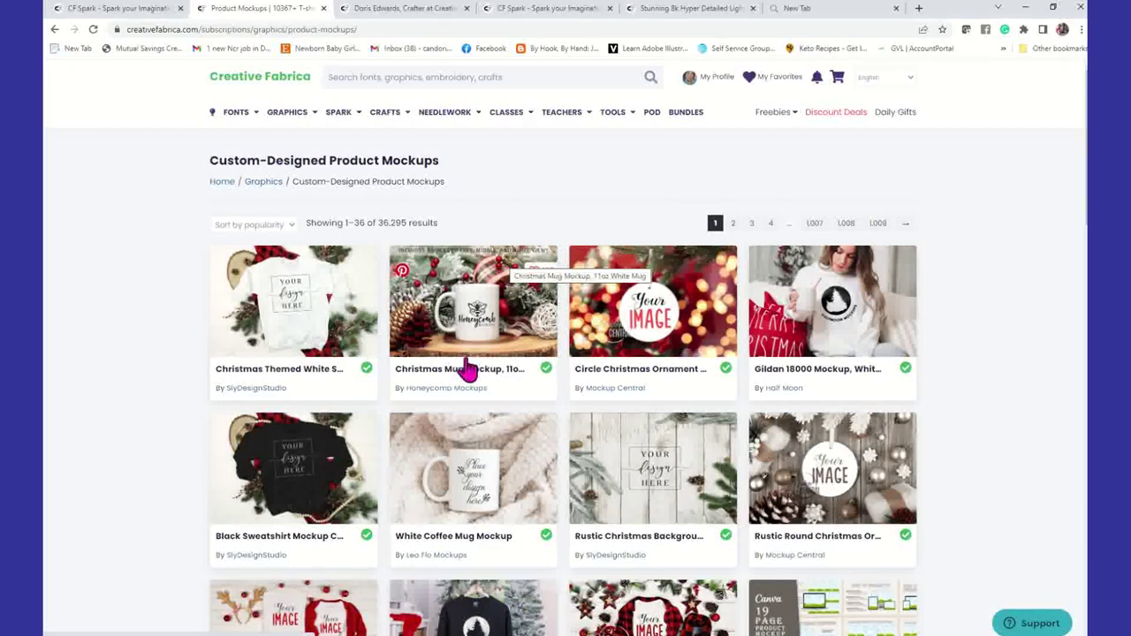
Browse the product mockups, open the Christmas Themed White Sweatshirt Mockup and download it
{"action": "scroll", "coordinate": [473, 371], "scroll_direction": "down", "scroll_amount": 2}
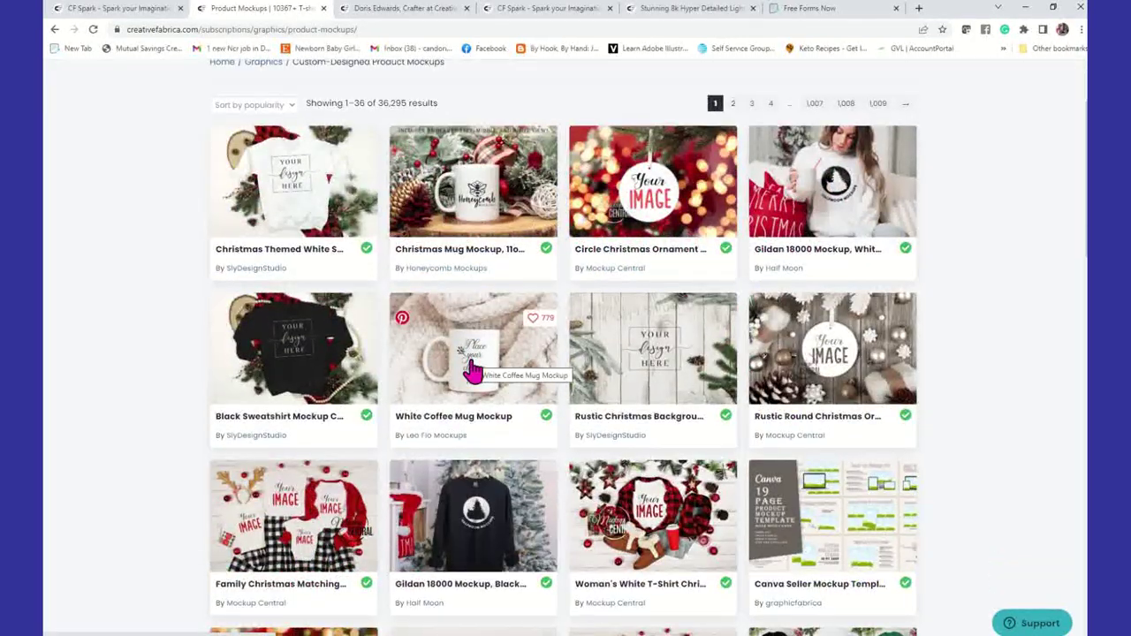
{"action": "scroll", "coordinate": [507, 409], "scroll_direction": "up", "scroll_amount": 2}
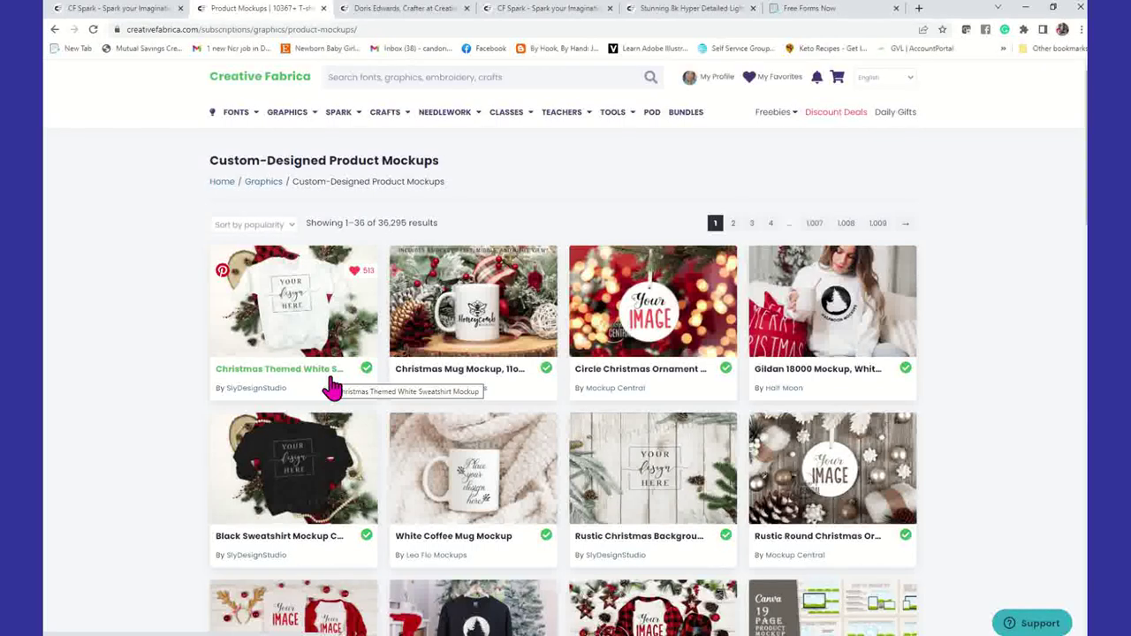
{"action": "left_click", "coordinate": [307, 297]}
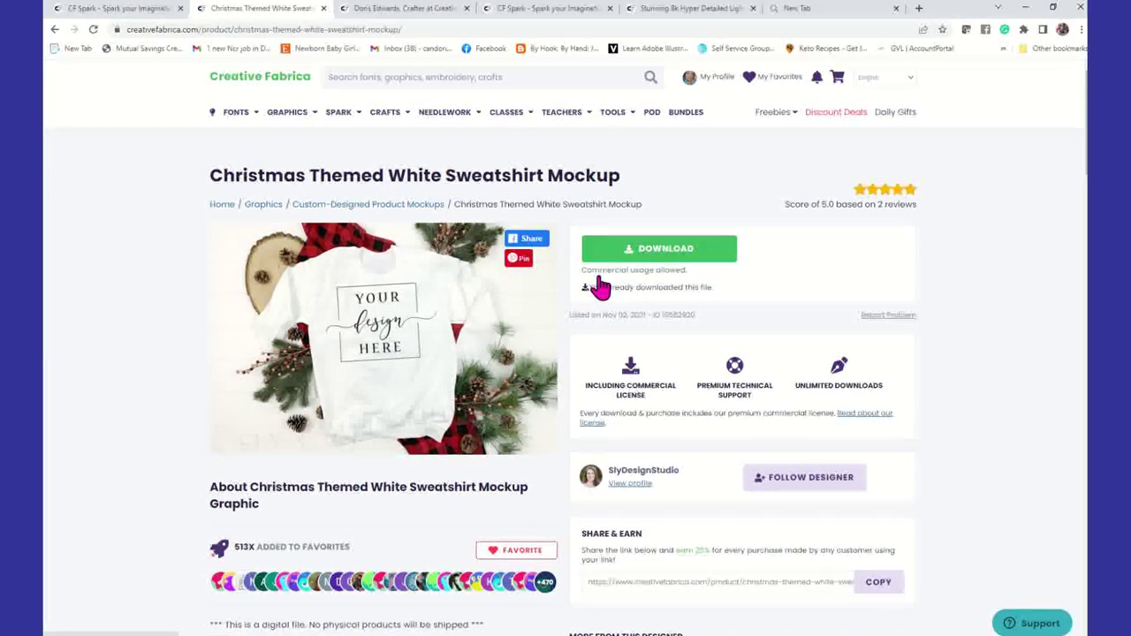
{"action": "left_click", "coordinate": [692, 253]}
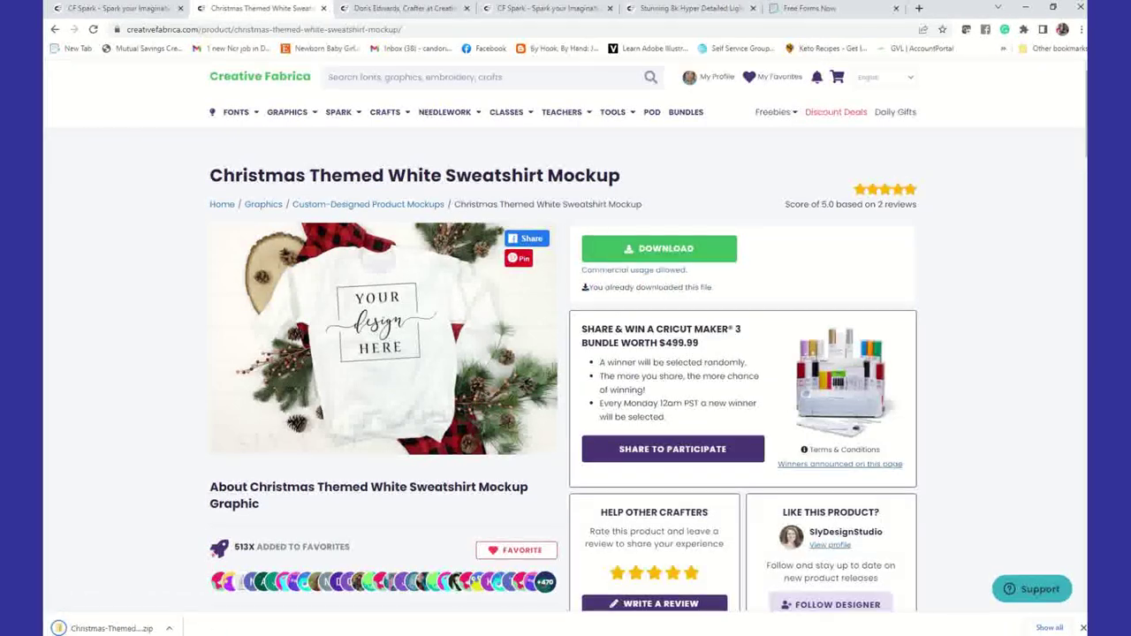
Extract all contents of the downloaded Christmas-Themed-White-Sweatshirt-Mockup-19582920.zip into its suggested folder in Downloads
{"action": "left_click", "coordinate": [106, 628]}
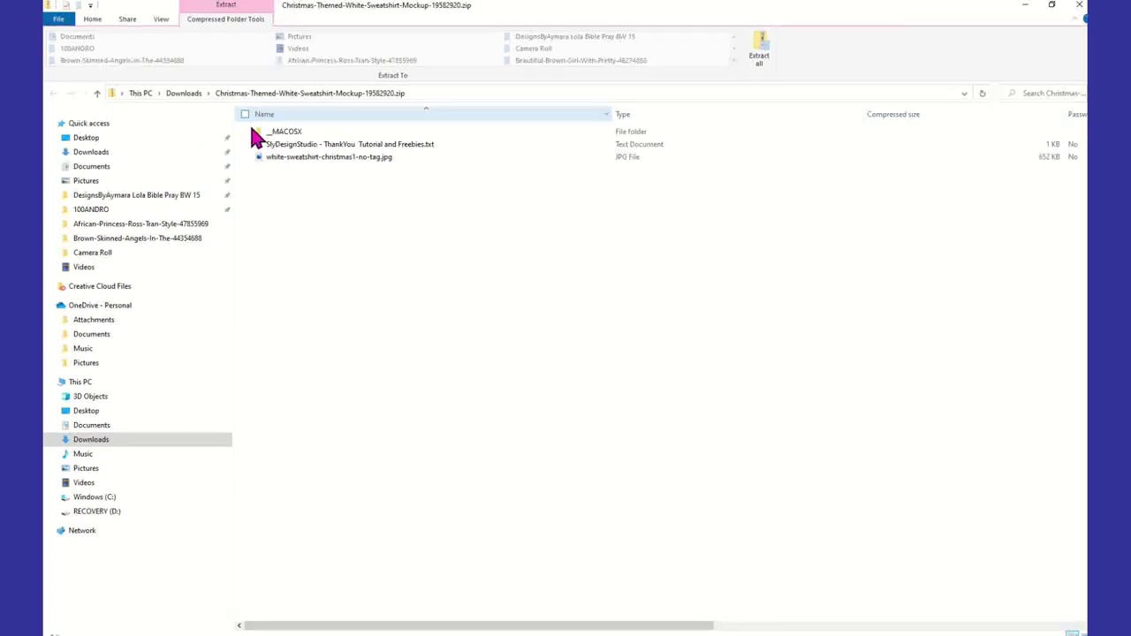
{"action": "left_click", "coordinate": [245, 114]}
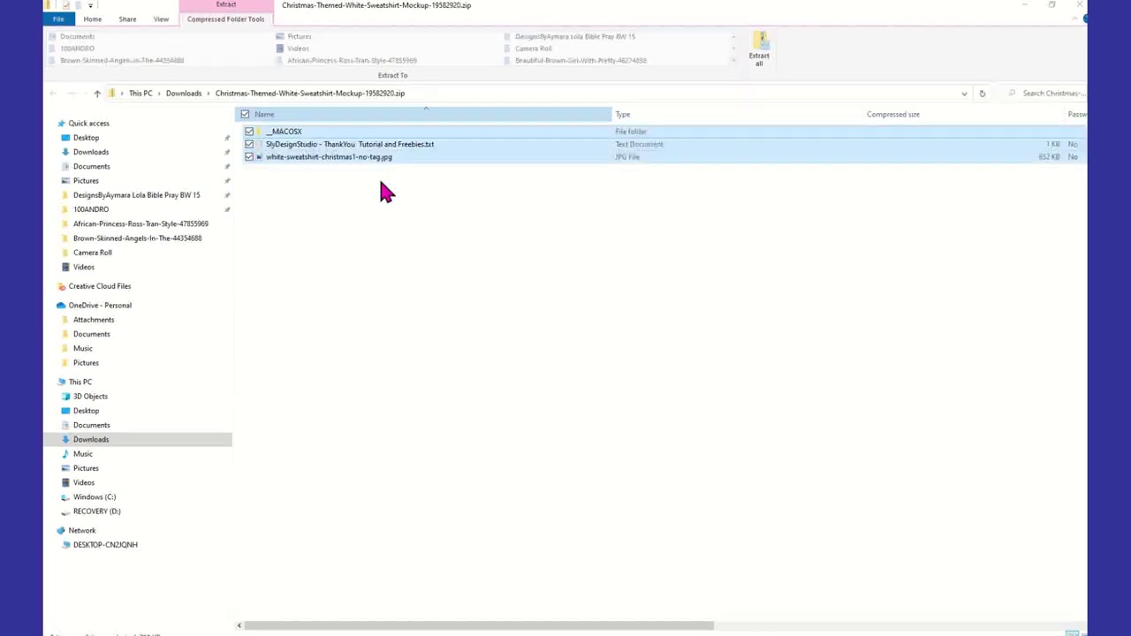
{"action": "left_click", "coordinate": [757, 62]}
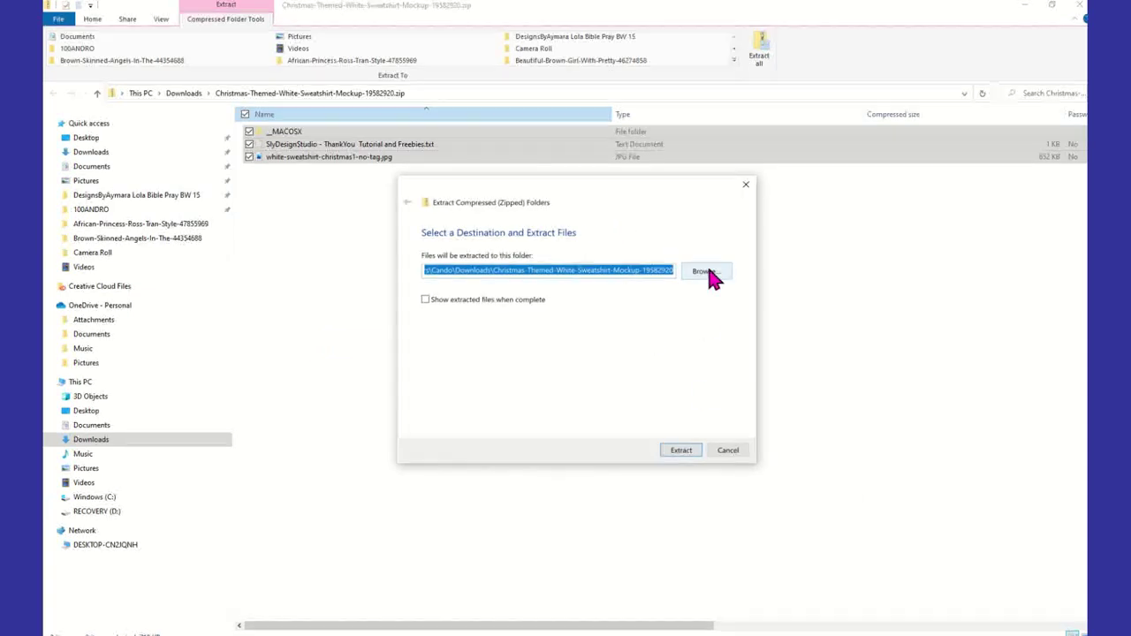
{"action": "left_click", "coordinate": [681, 450]}
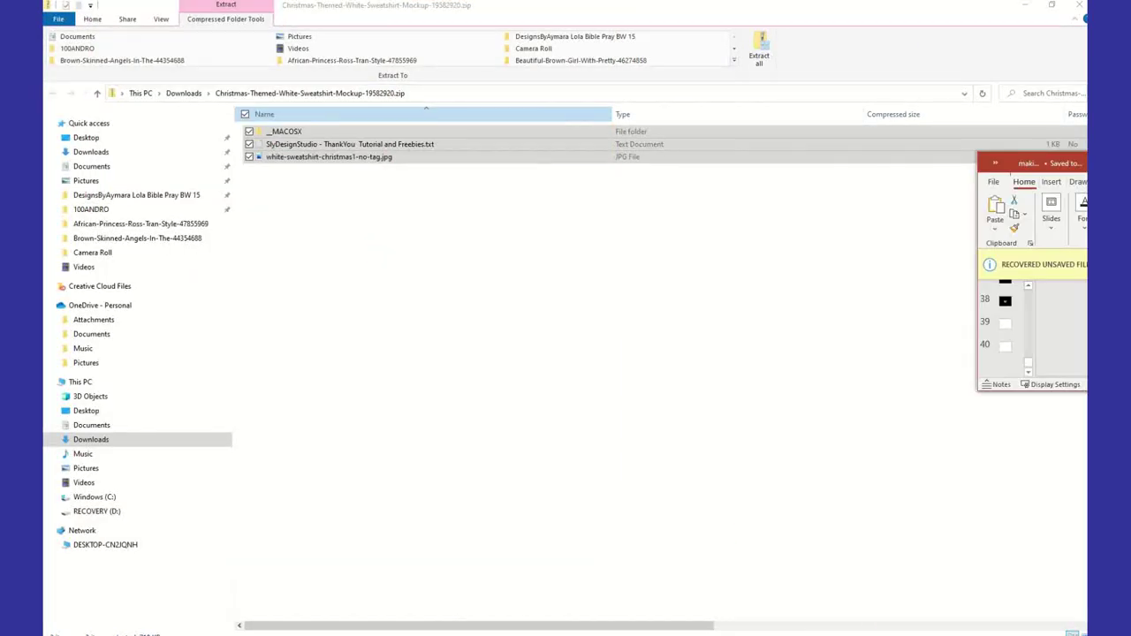
Switch to the open PowerPoint presentation and select the blank slide 28
{"action": "left_click", "coordinate": [747, 146]}
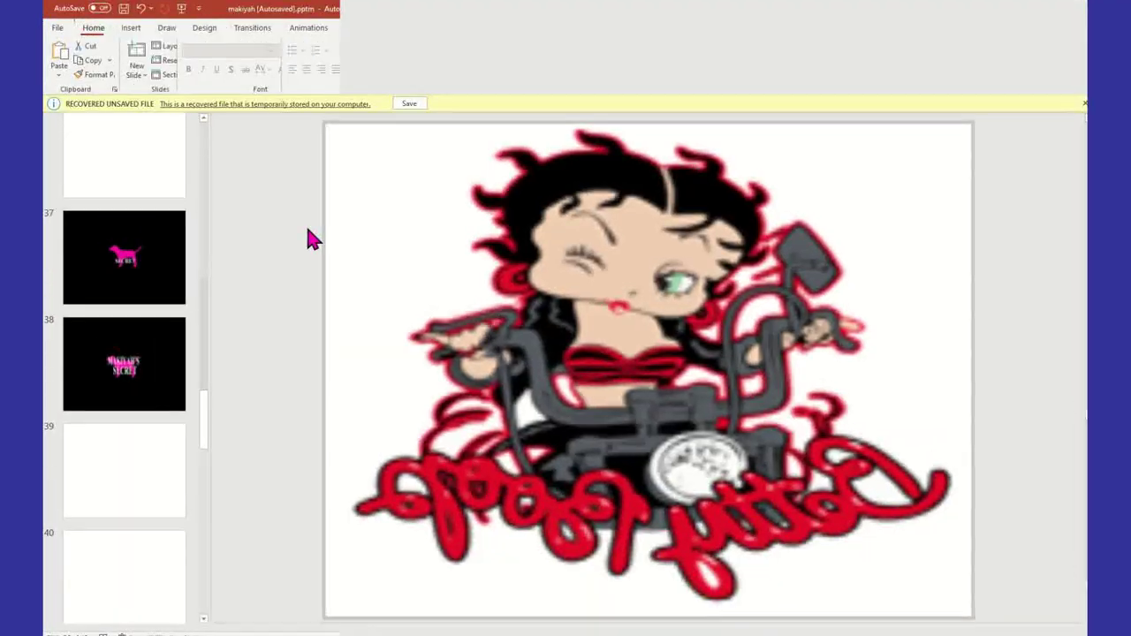
{"action": "left_click", "coordinate": [141, 159]}
{"action": "scroll", "coordinate": [141, 163], "scroll_direction": "up", "scroll_amount": 5}
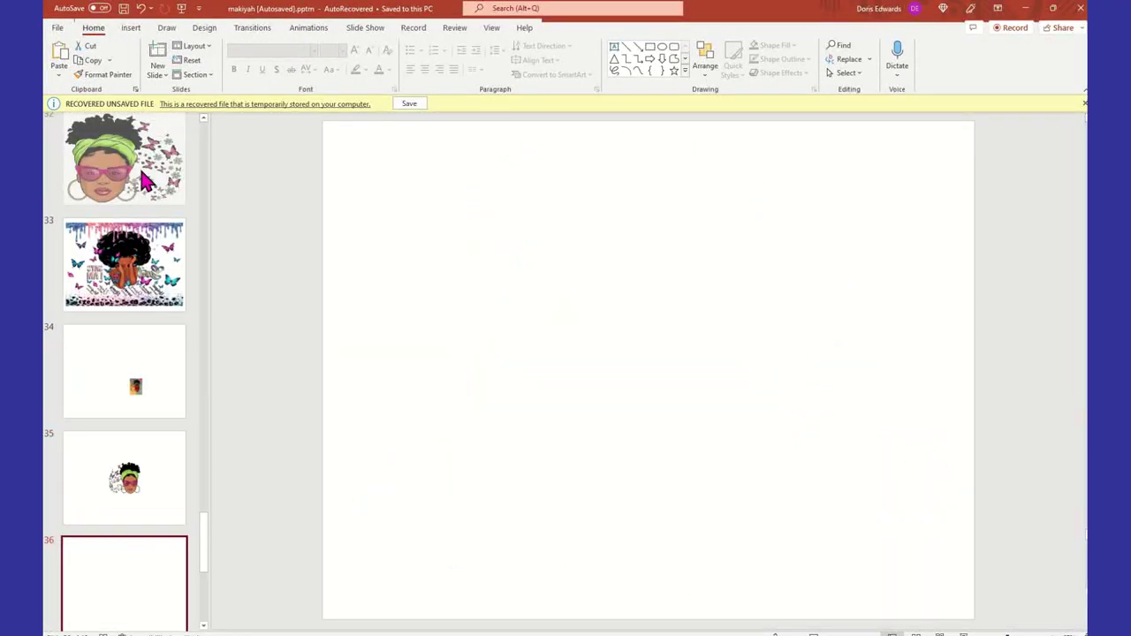
{"action": "scroll", "coordinate": [145, 182], "scroll_direction": "up", "scroll_amount": 5}
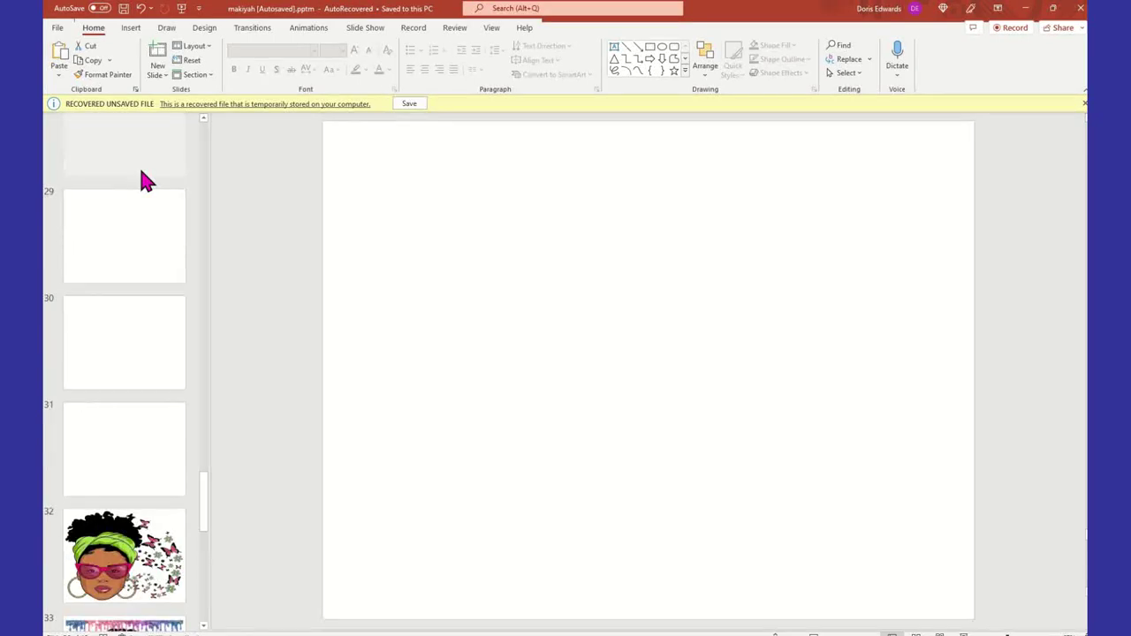
{"action": "scroll", "coordinate": [146, 181], "scroll_direction": "up", "scroll_amount": 2}
{"action": "left_click", "coordinate": [168, 205]}
Insert white-sweatshirt-christmas1-no-tag.jpg on slide 28 from the extracted Christmas sweatshirt mockup folder in Downloads
{"action": "left_click", "coordinate": [131, 27]}
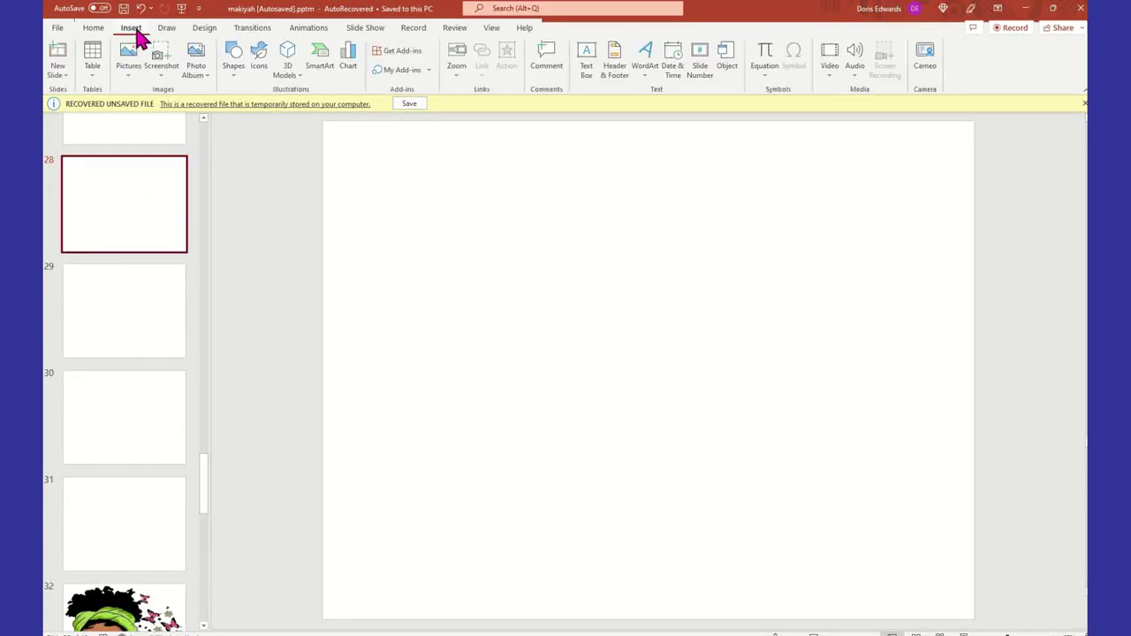
{"action": "left_click", "coordinate": [132, 63]}
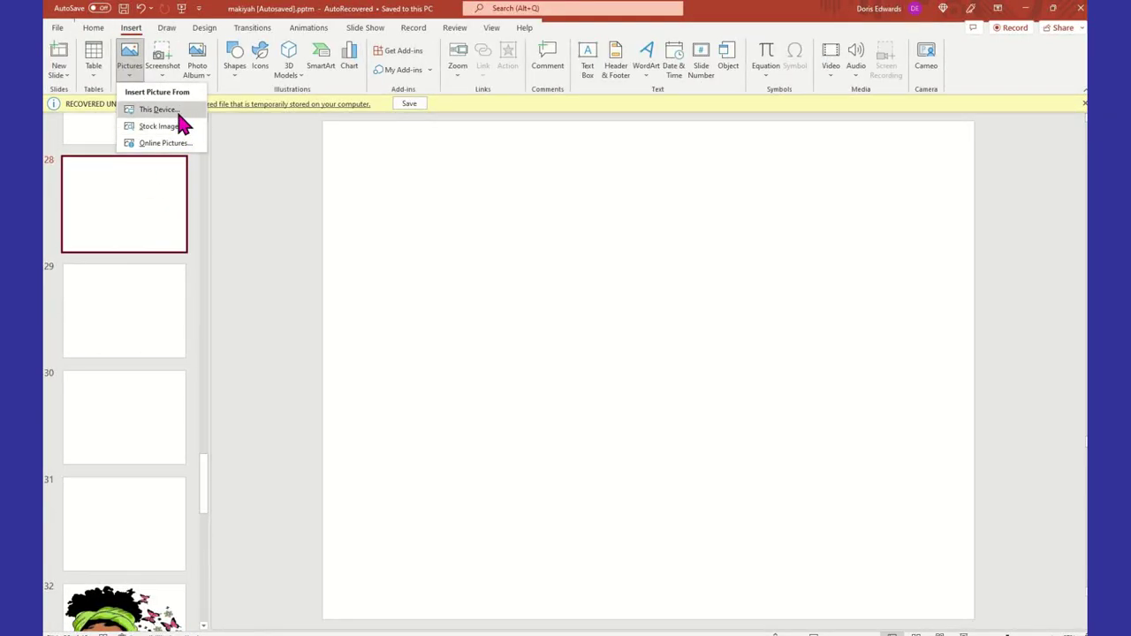
{"action": "left_click", "coordinate": [175, 112]}
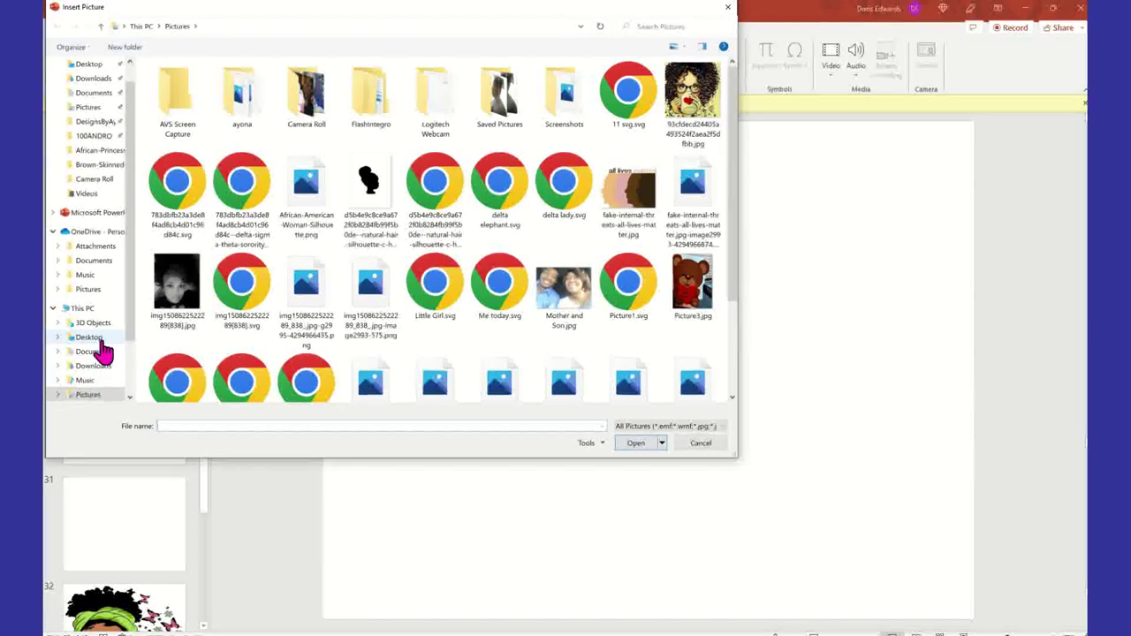
{"action": "left_click", "coordinate": [90, 338]}
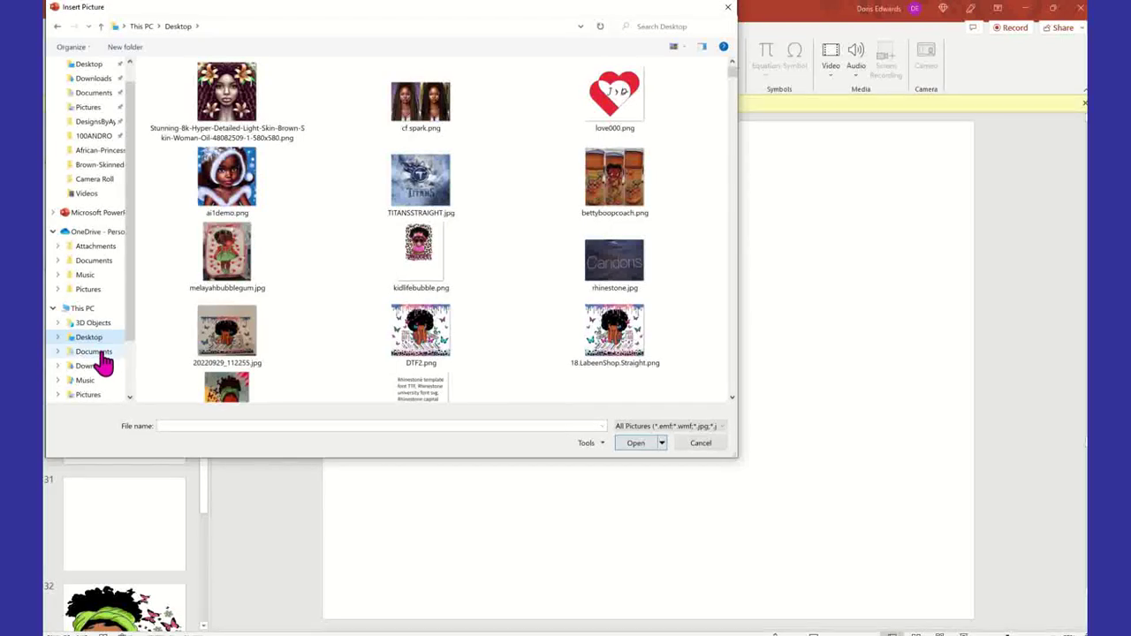
{"action": "left_click", "coordinate": [99, 352]}
{"action": "left_click", "coordinate": [101, 368]}
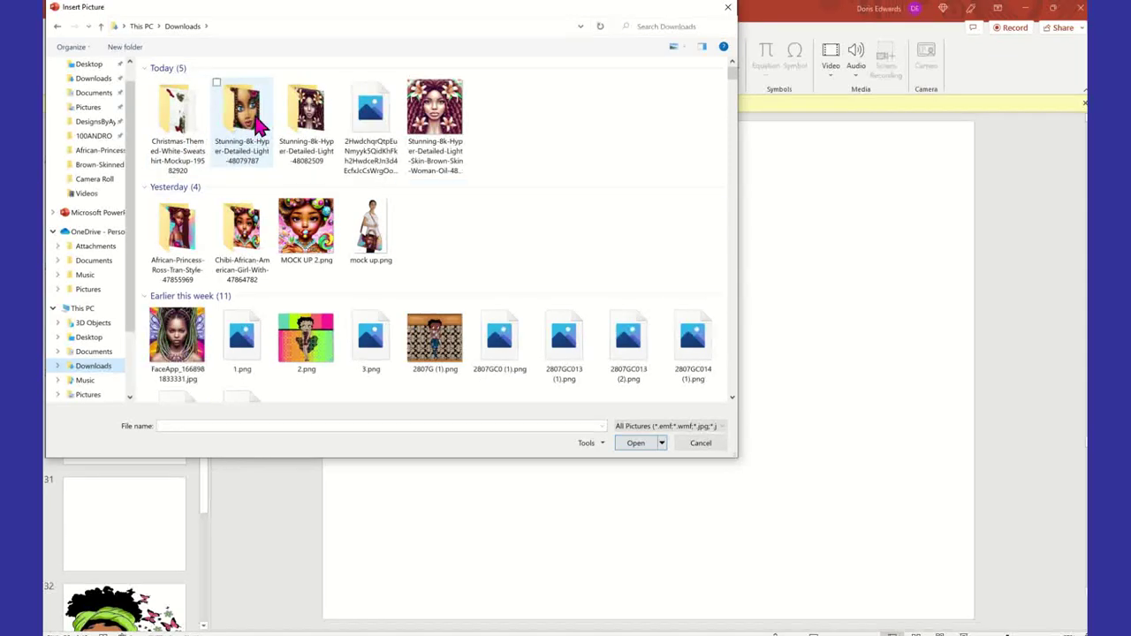
{"action": "double_click", "coordinate": [185, 114]}
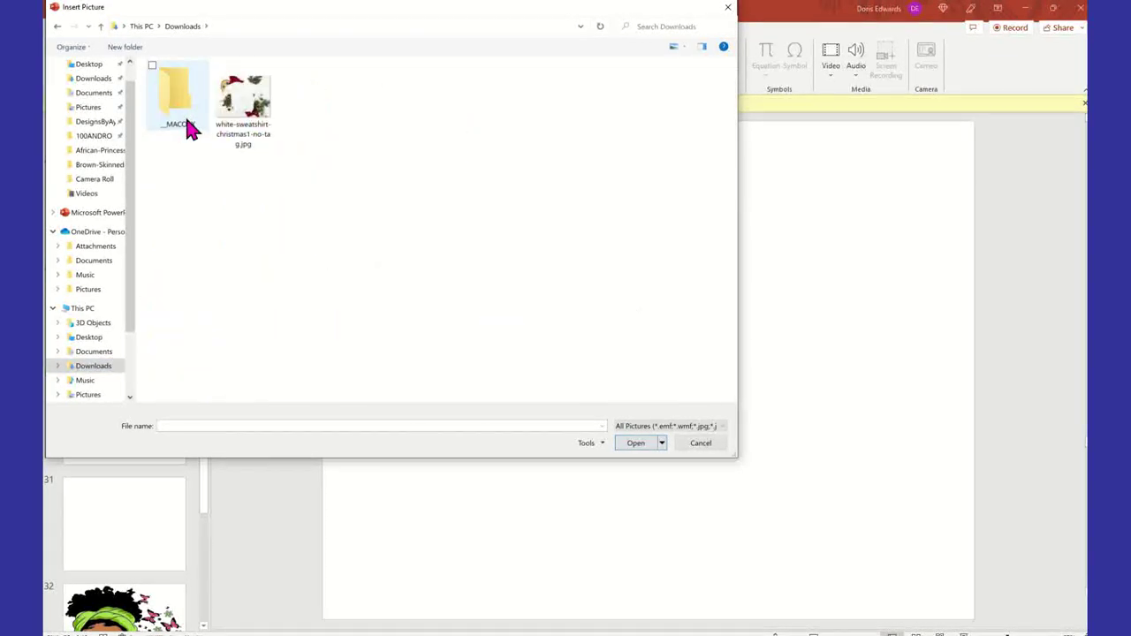
{"action": "double_click", "coordinate": [245, 99]}
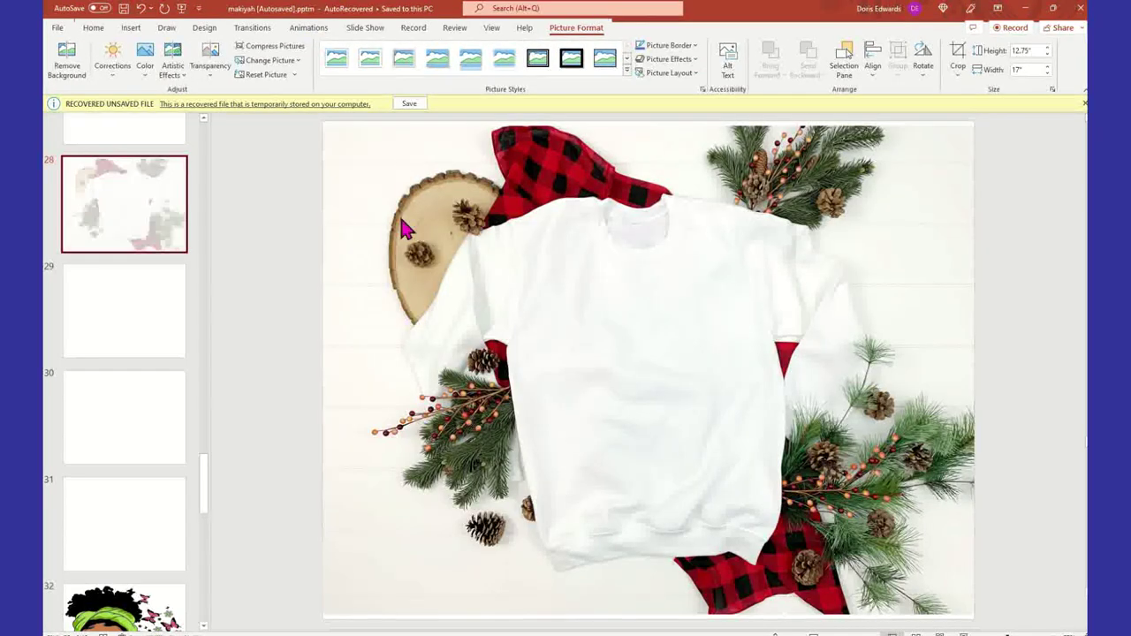
Insert the Stunning-8k-Hyper-Detailed-Light-Skin-Brown-Skin-Woman-Oil portrait PNG from the Desktop on top of the sweatshirt mockup
{"action": "left_click", "coordinate": [132, 29]}
{"action": "left_click", "coordinate": [133, 62]}
{"action": "left_click", "coordinate": [154, 111]}
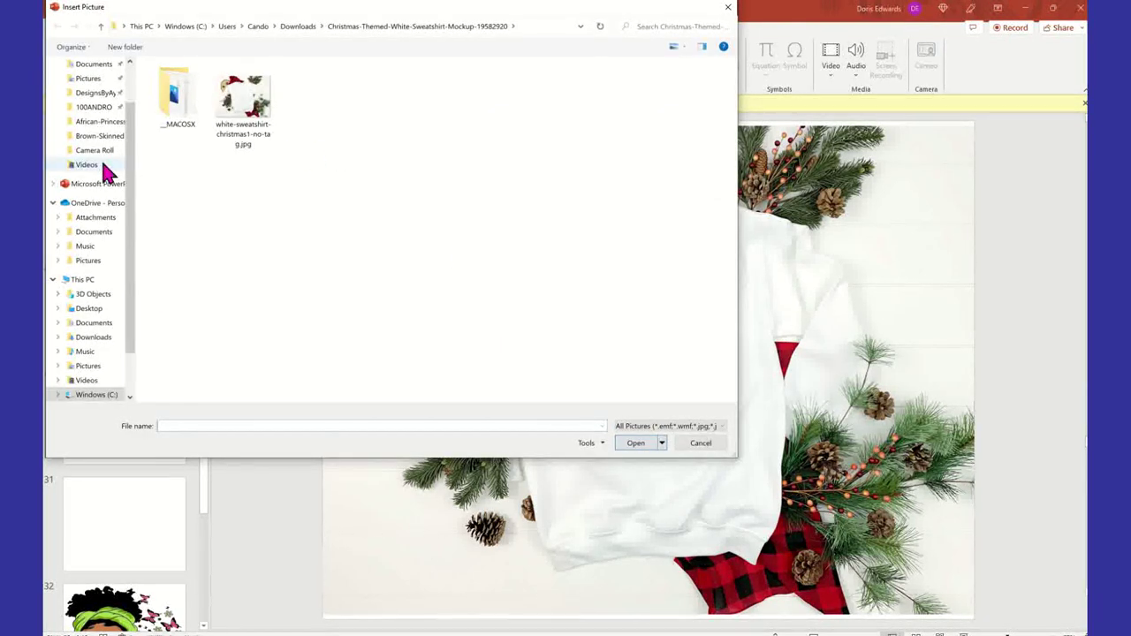
{"action": "left_click", "coordinate": [89, 308]}
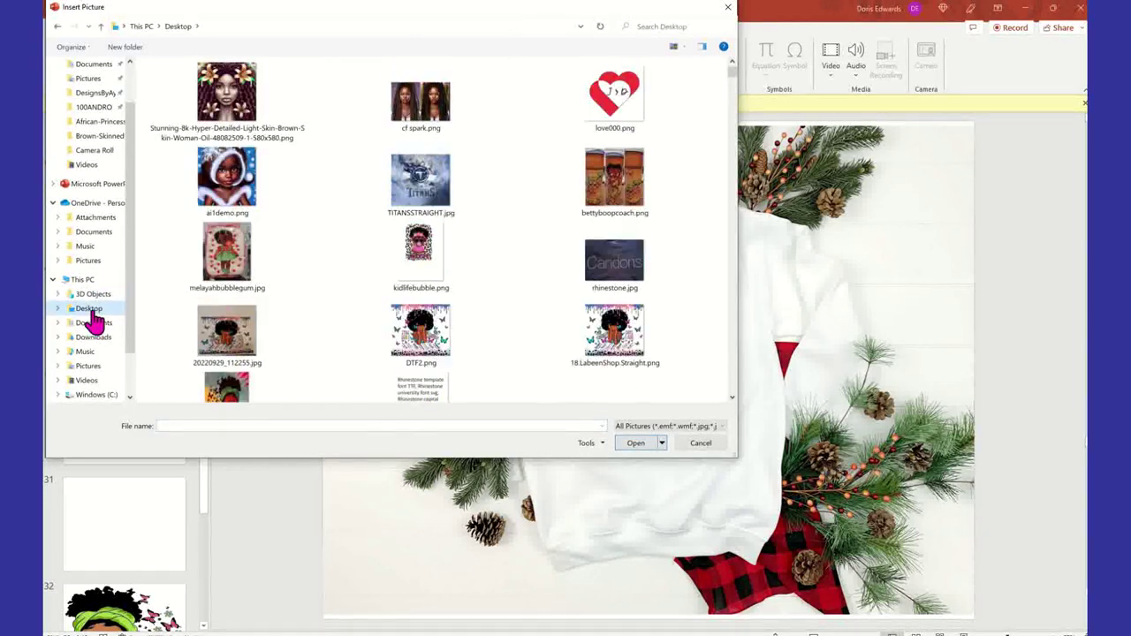
{"action": "double_click", "coordinate": [226, 93]}
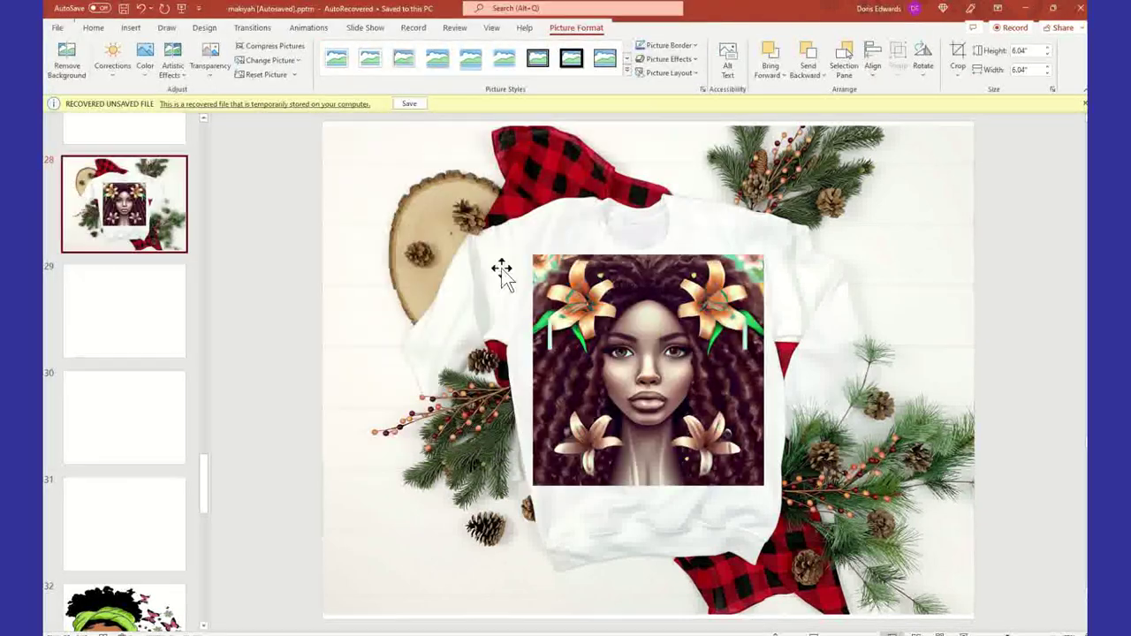
Shrink the portrait to about 4.19" square, center it on the sweatshirt's chest and tilt it slightly counterclockwise to match the garment
{"action": "left_click_drag", "start_coordinate": [533, 255], "coordinate": [603, 326]}
{"action": "left_click_drag", "start_coordinate": [724, 404], "coordinate": [684, 341]}
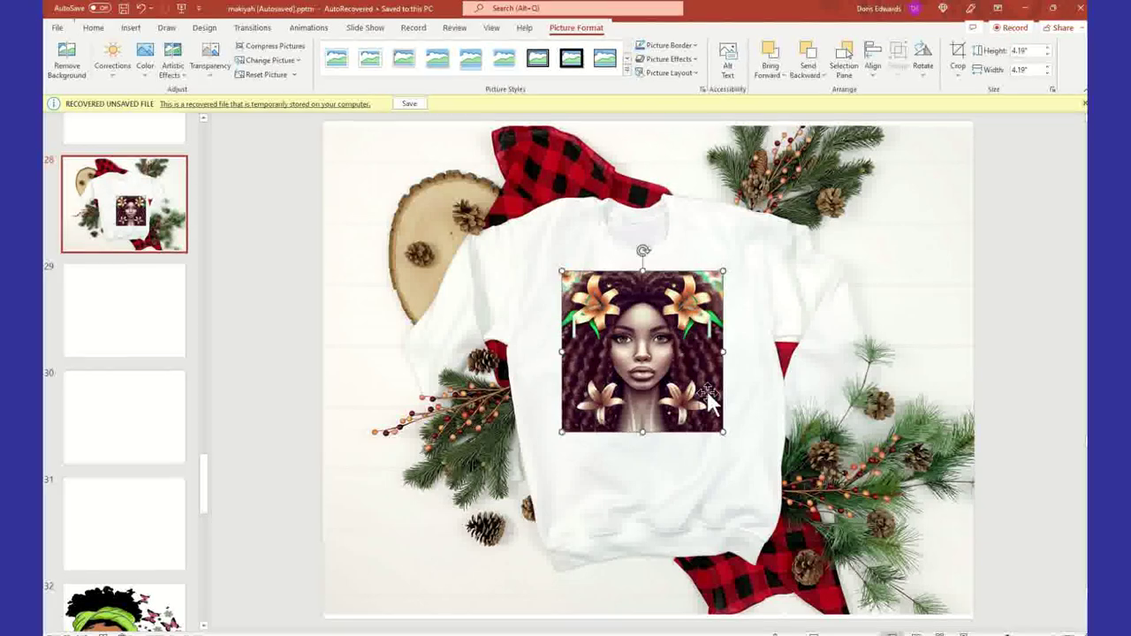
{"action": "left_click_drag", "start_coordinate": [644, 252], "coordinate": [633, 244]}
{"action": "left_click", "coordinate": [800, 326]}
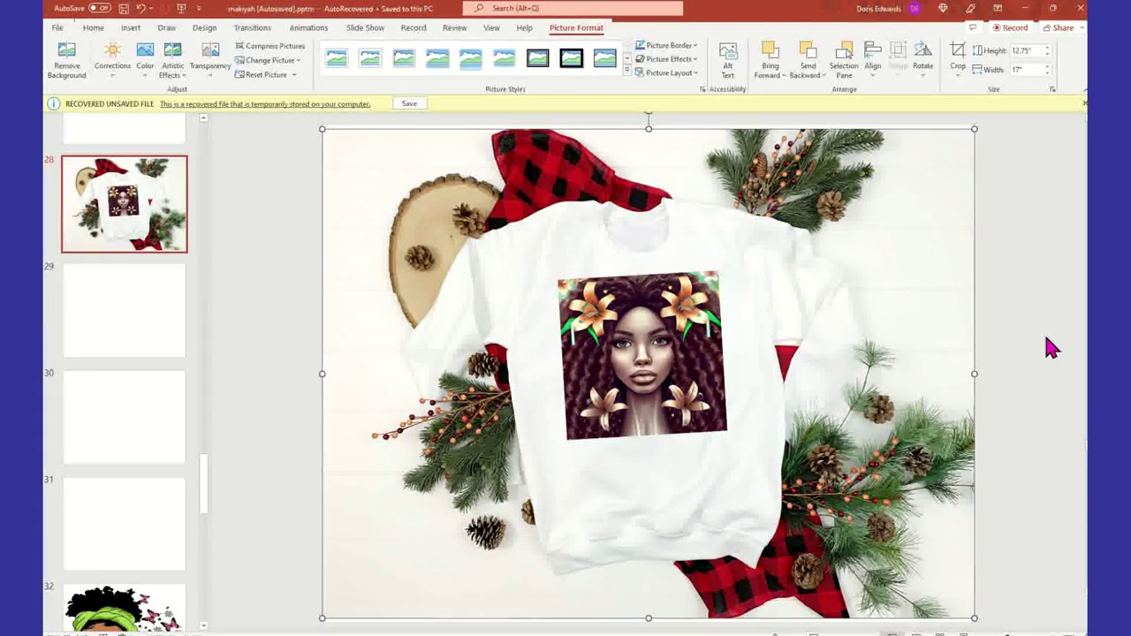
Group the portrait with the sweatshirt picture and shift the group slightly to the left on slide 28
{"action": "left_click", "coordinate": [658, 336]}
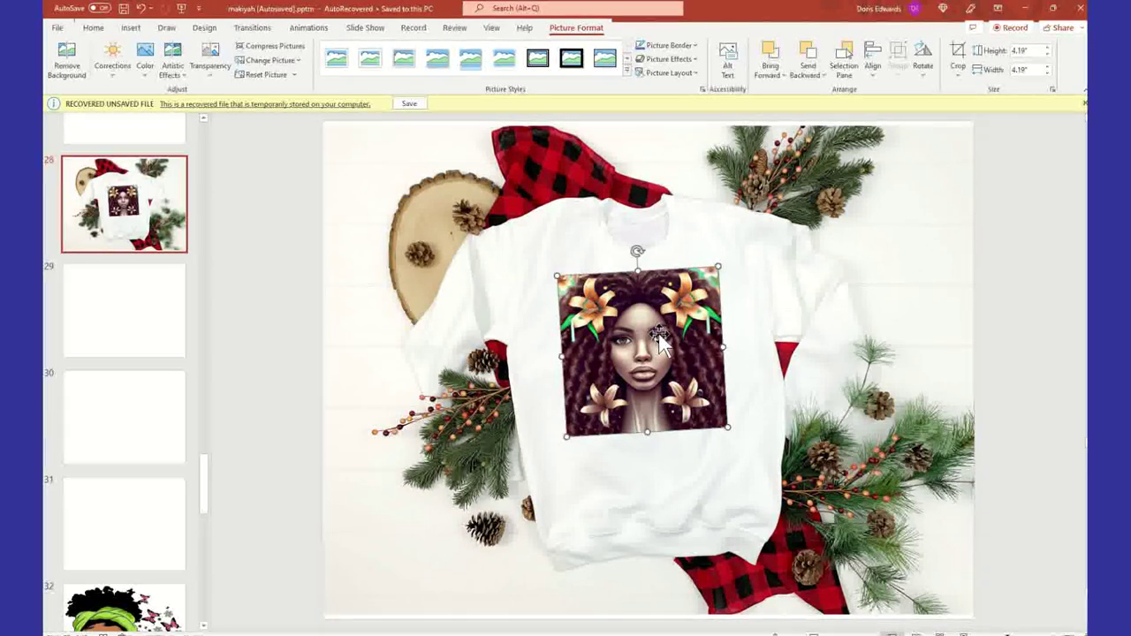
{"action": "left_click", "coordinate": [727, 203], "text": "shift"}
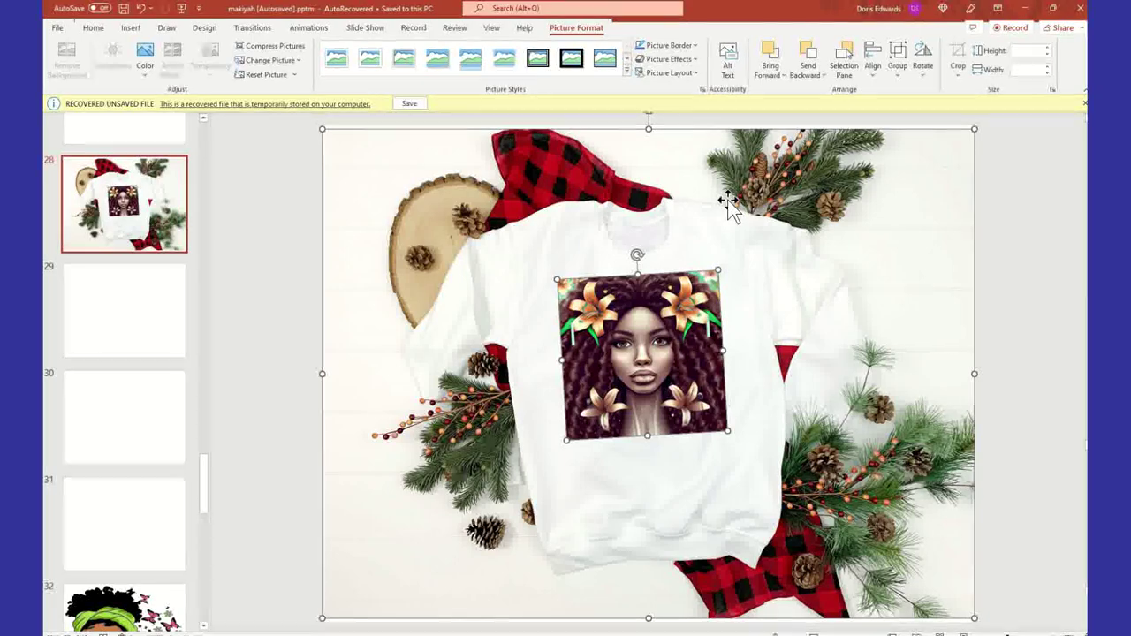
{"action": "right_click", "coordinate": [727, 203]}
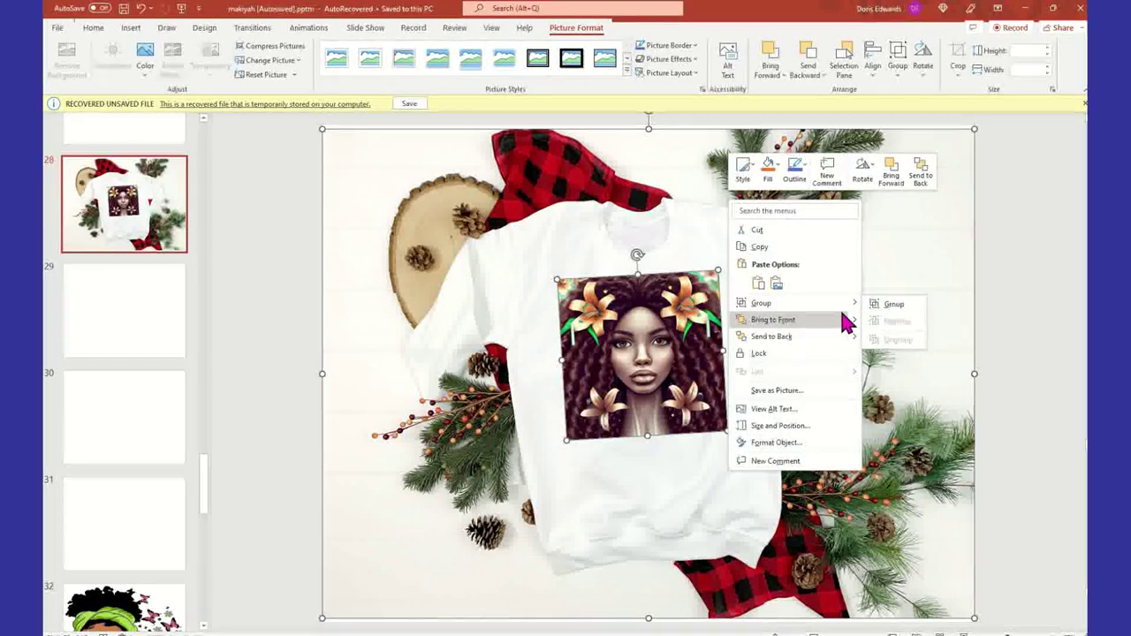
{"action": "left_click", "coordinate": [883, 305]}
{"action": "left_click_drag", "start_coordinate": [601, 139], "coordinate": [587, 183]}
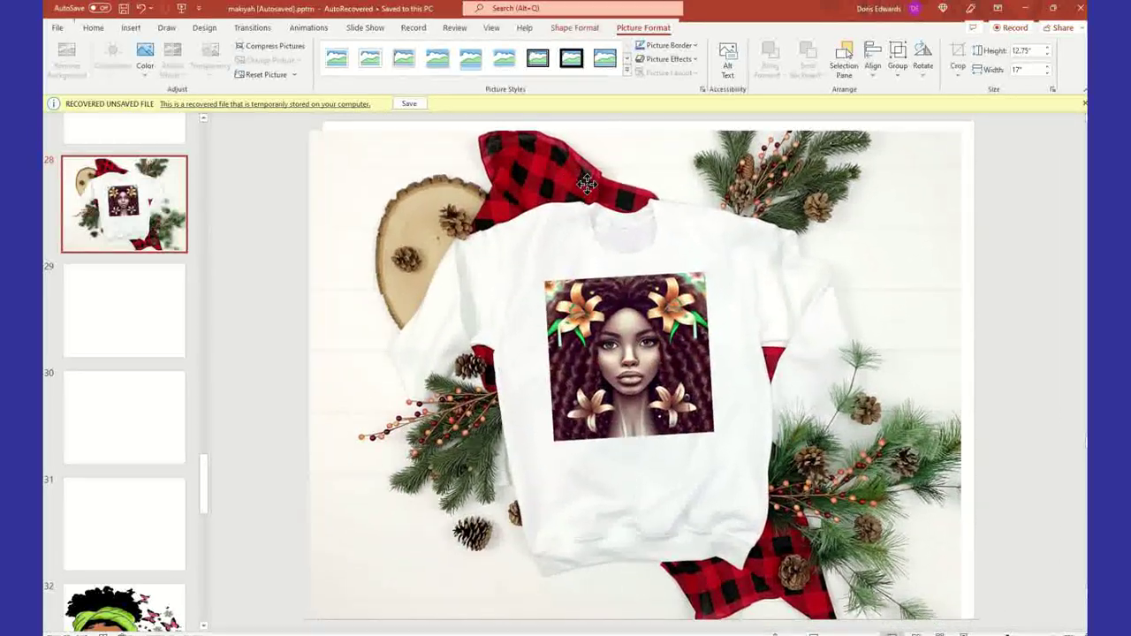
Save the grouped mockup as a PNG picture named "mock up" on the Desktop
{"action": "right_click", "coordinate": [651, 174]}
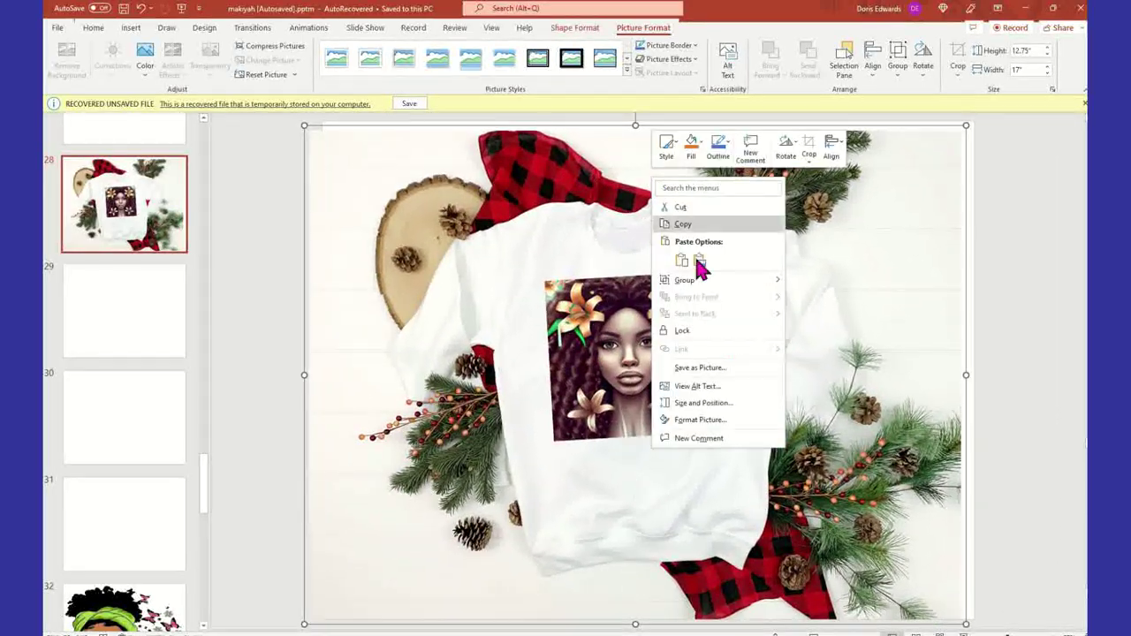
{"action": "left_click", "coordinate": [735, 369]}
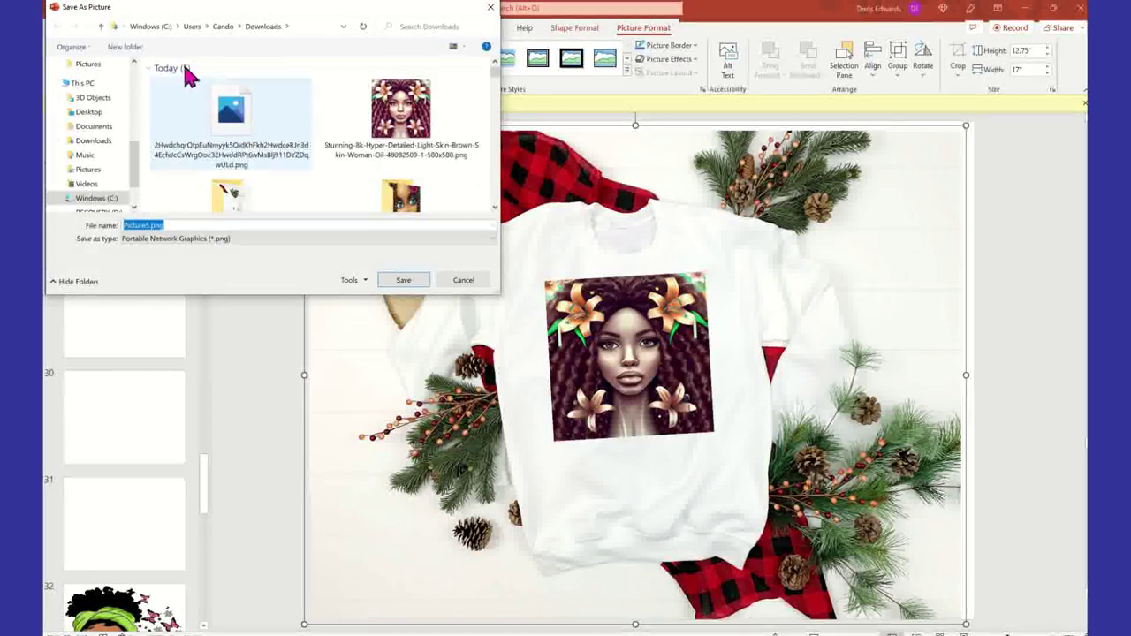
{"action": "left_click", "coordinate": [96, 113]}
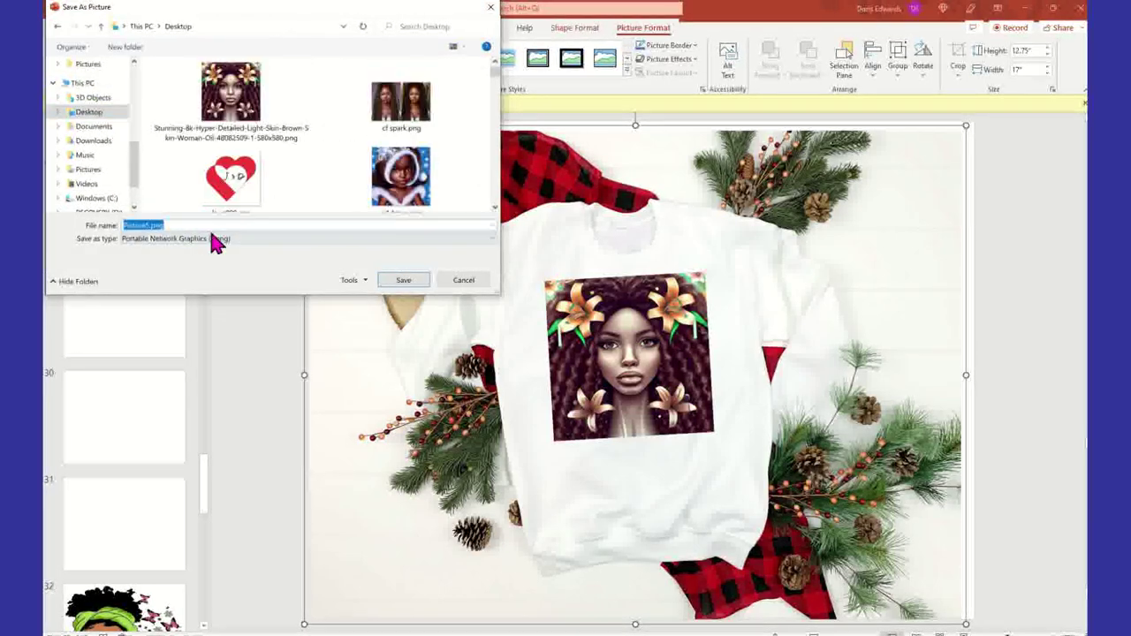
{"action": "type", "text": "mock up"}
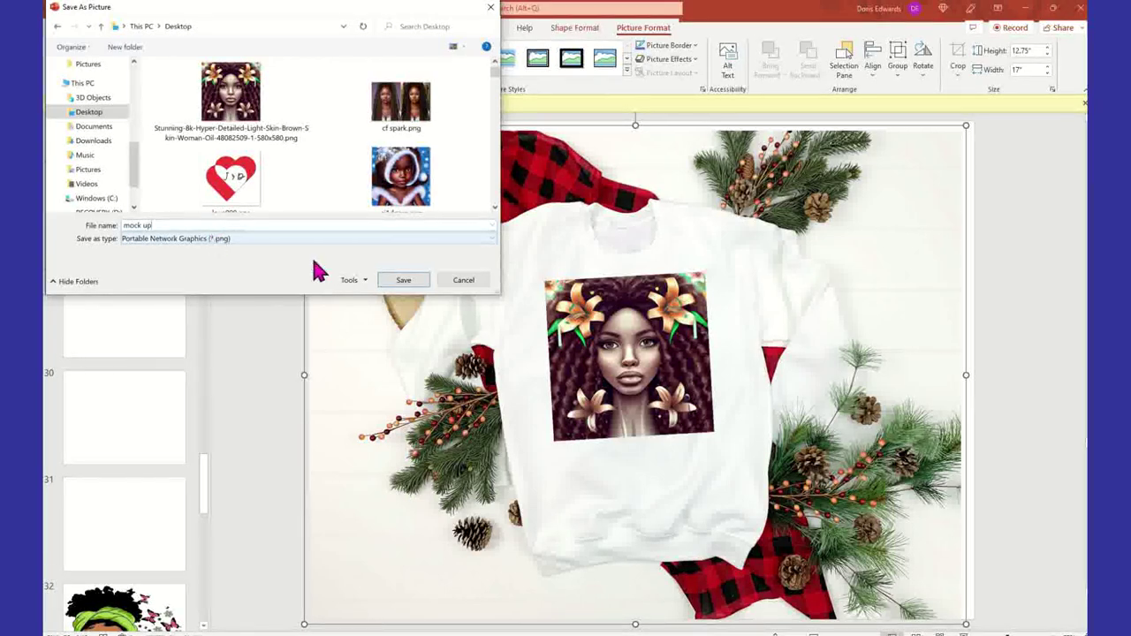
{"action": "left_click", "coordinate": [403, 280]}
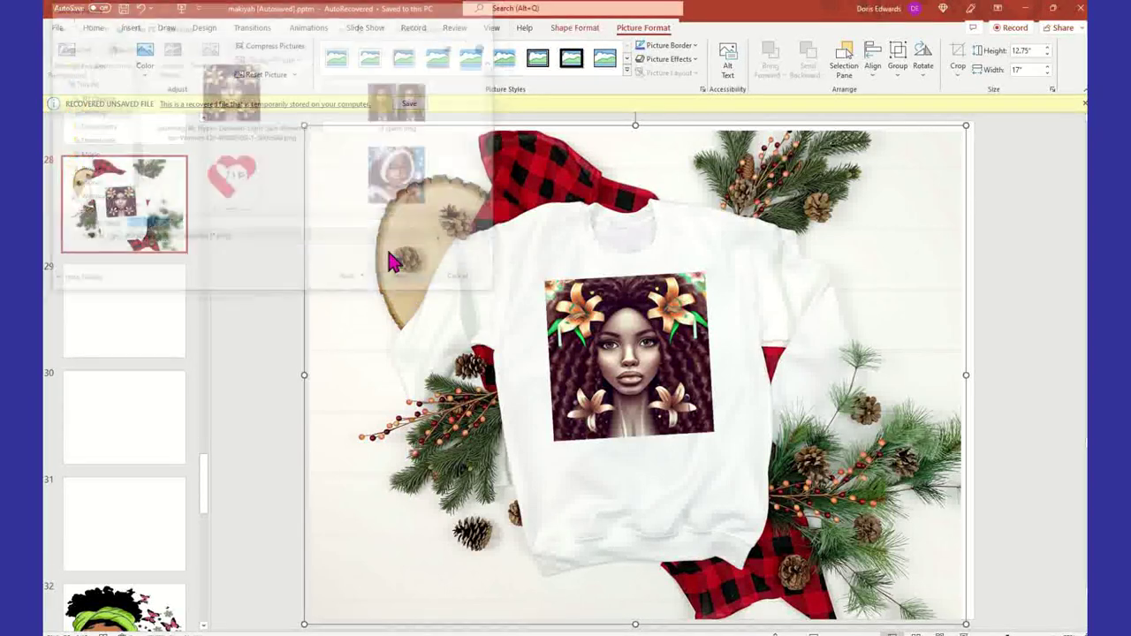
Insert the saved mock up.png from the Desktop on the blank slide 29
{"action": "left_click", "coordinate": [150, 332]}
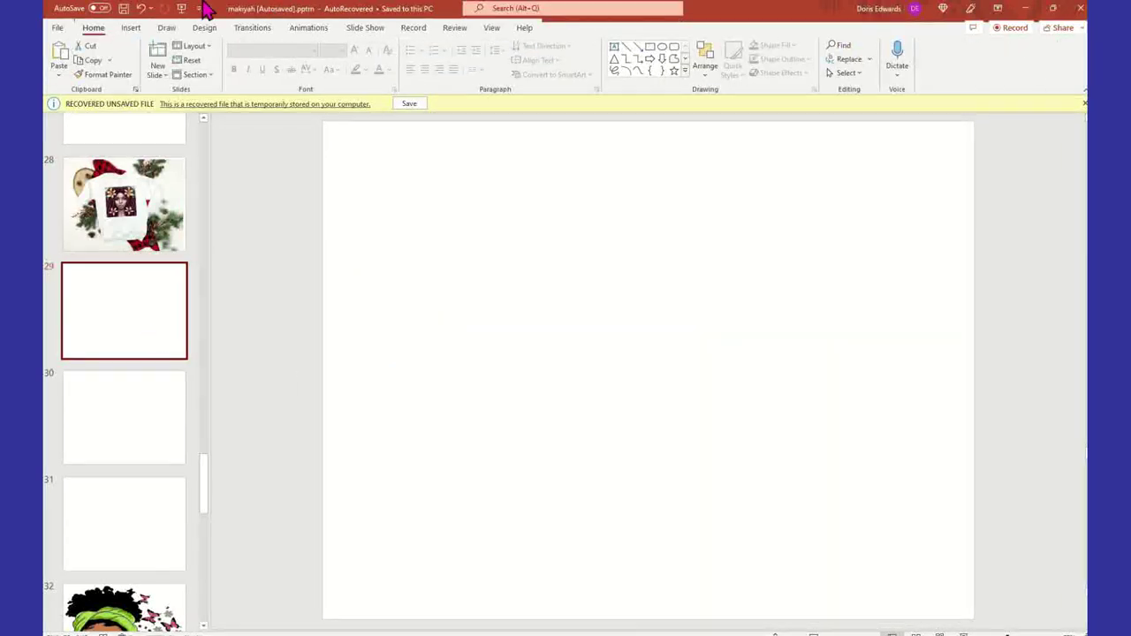
{"action": "left_click", "coordinate": [131, 28]}
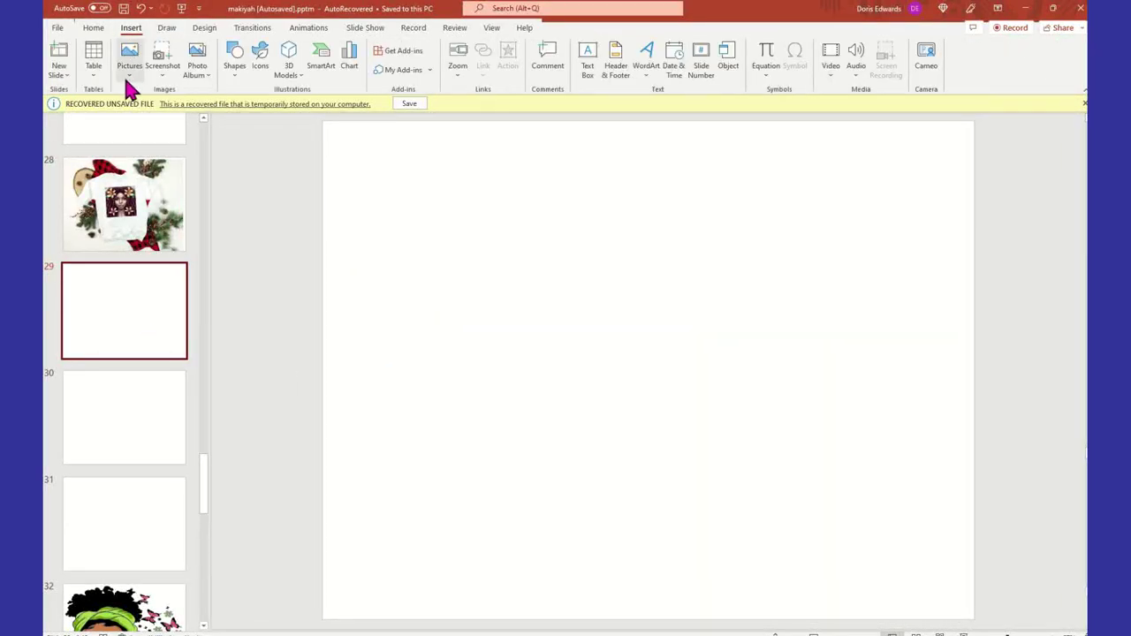
{"action": "left_click", "coordinate": [132, 74]}
{"action": "left_click", "coordinate": [156, 112]}
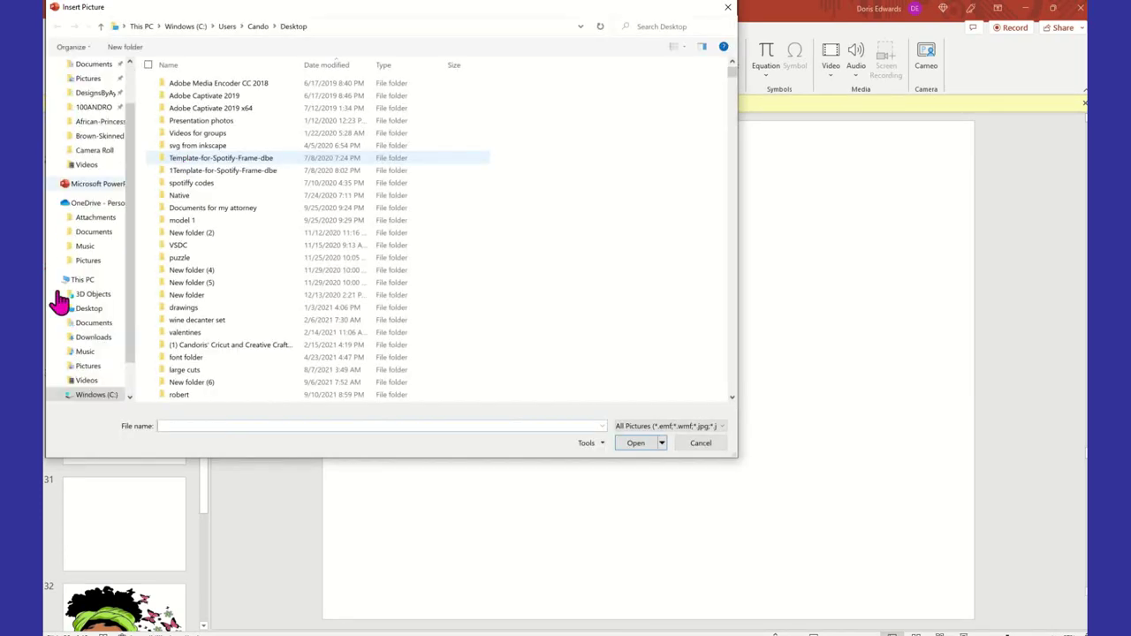
{"action": "left_click", "coordinate": [91, 315]}
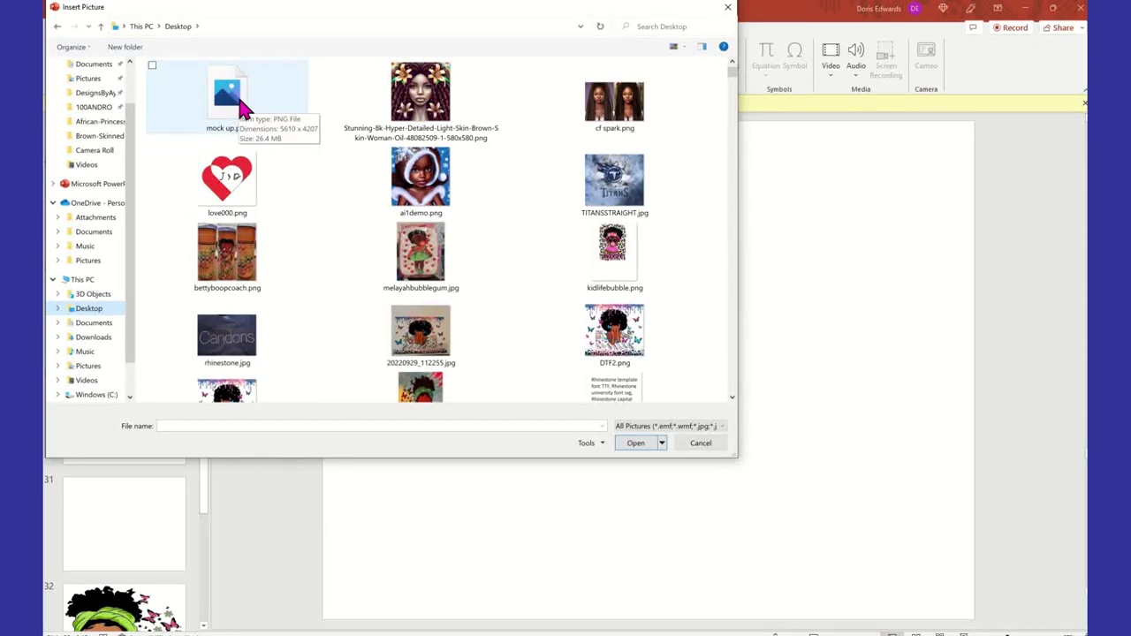
{"action": "double_click", "coordinate": [232, 95]}
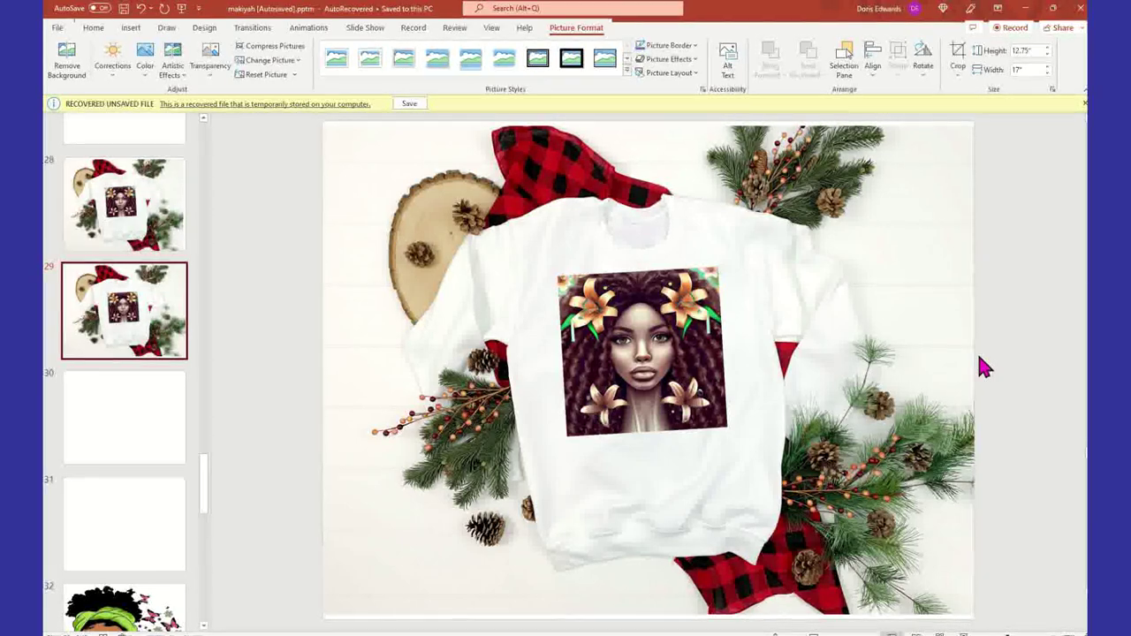
Scale the mockup picture on slide 29 down to about 8.14" by 10.85", move it toward the slide's upper left and deselect it
{"action": "left_click", "coordinate": [469, 291]}
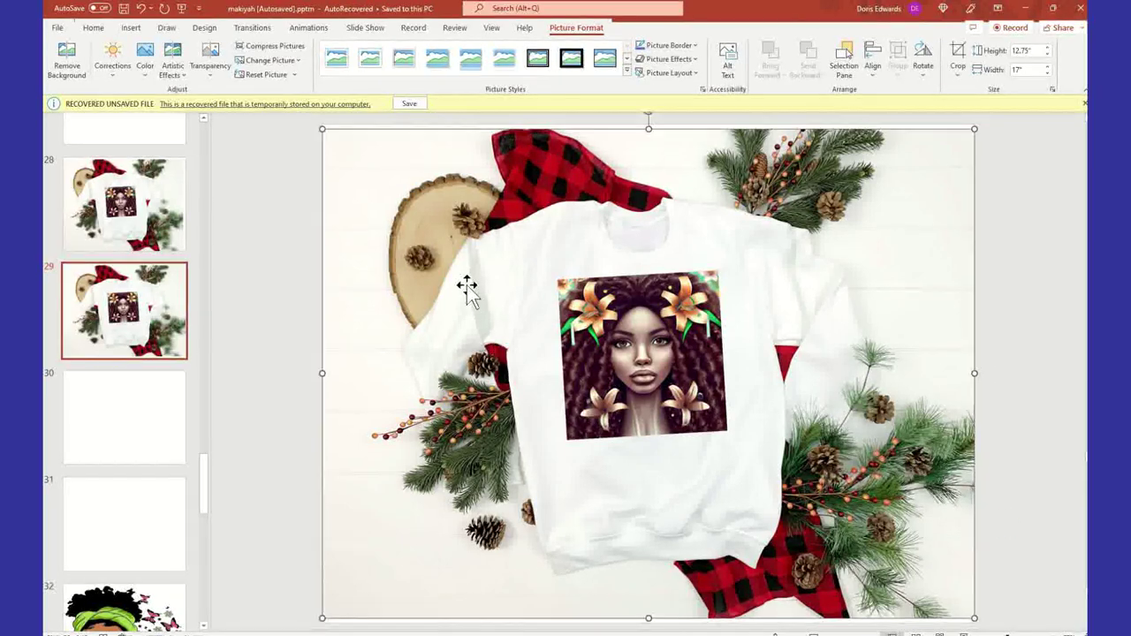
{"action": "left_click_drag", "start_coordinate": [322, 129], "coordinate": [557, 302]}
{"action": "left_click_drag", "start_coordinate": [841, 434], "coordinate": [657, 312]}
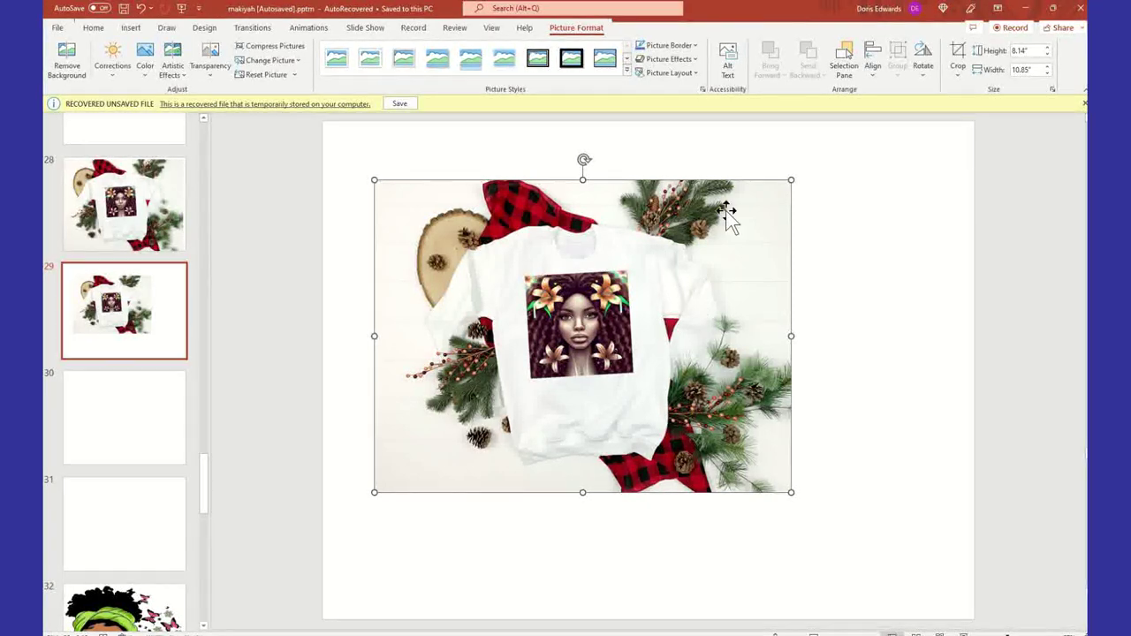
{"action": "left_click", "coordinate": [854, 223]}
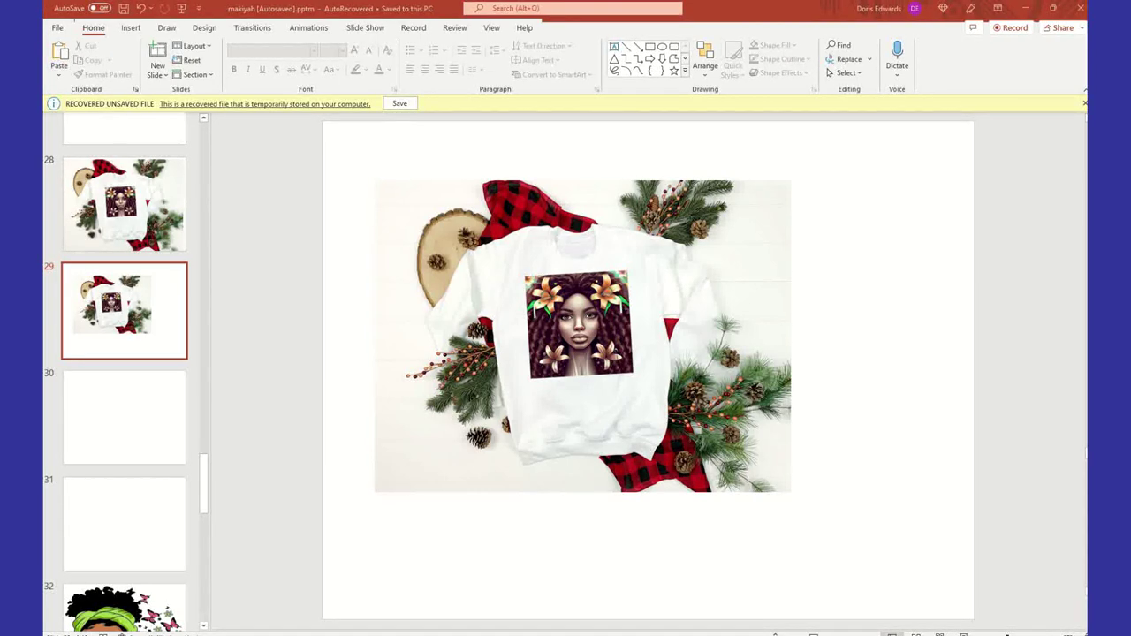
Switch to the Cricut crafters' Facebook group in Chrome, maximize the window, view its cover image and close the chat pop-up
{"action": "key", "text": "alt+Tab"}
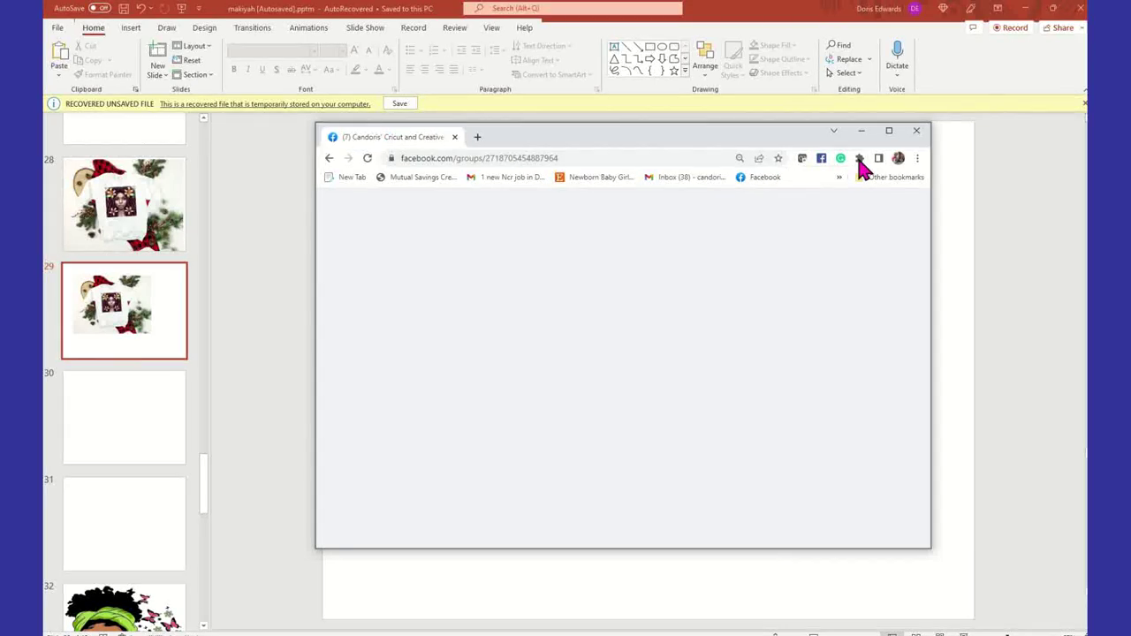
{"action": "left_click", "coordinate": [890, 131]}
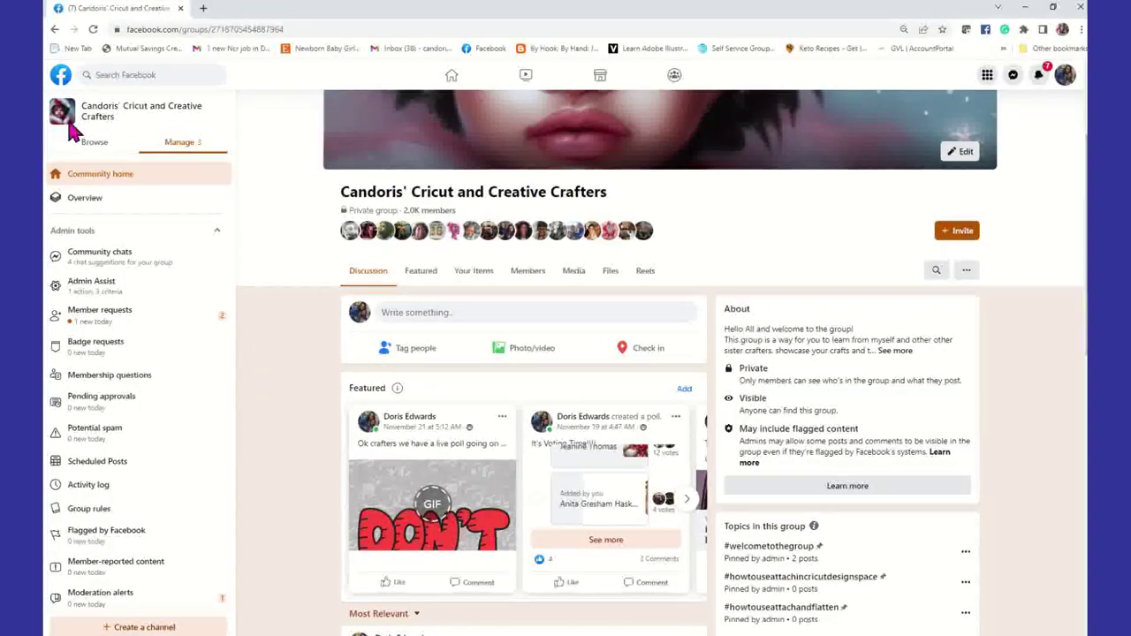
{"action": "scroll", "coordinate": [452, 252], "scroll_direction": "up", "scroll_amount": 2}
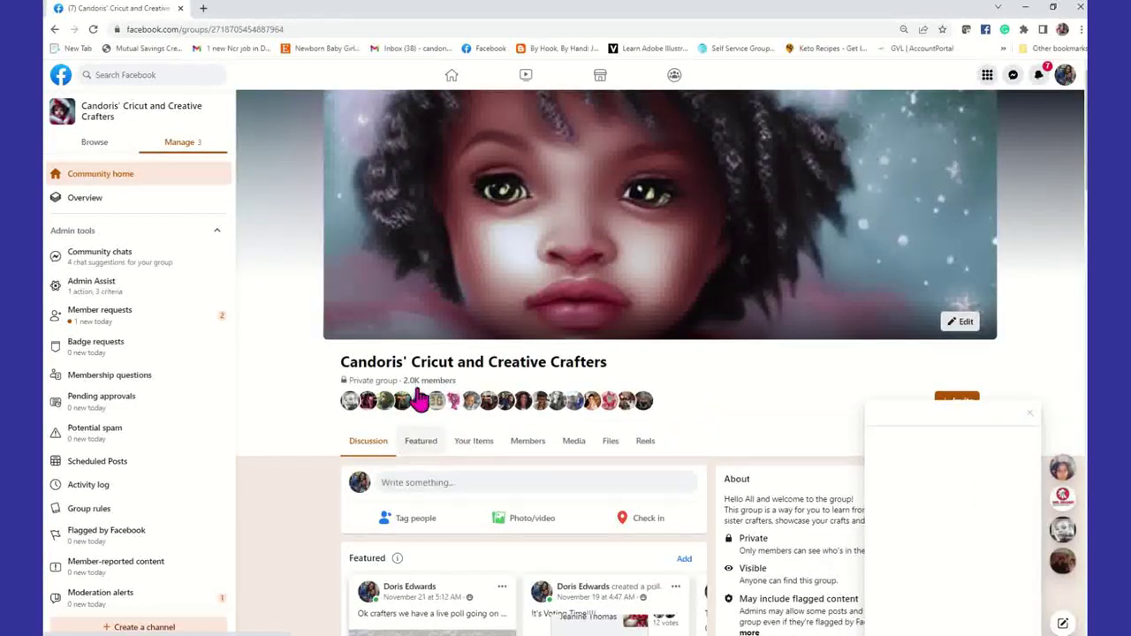
{"action": "left_click", "coordinate": [1031, 412]}
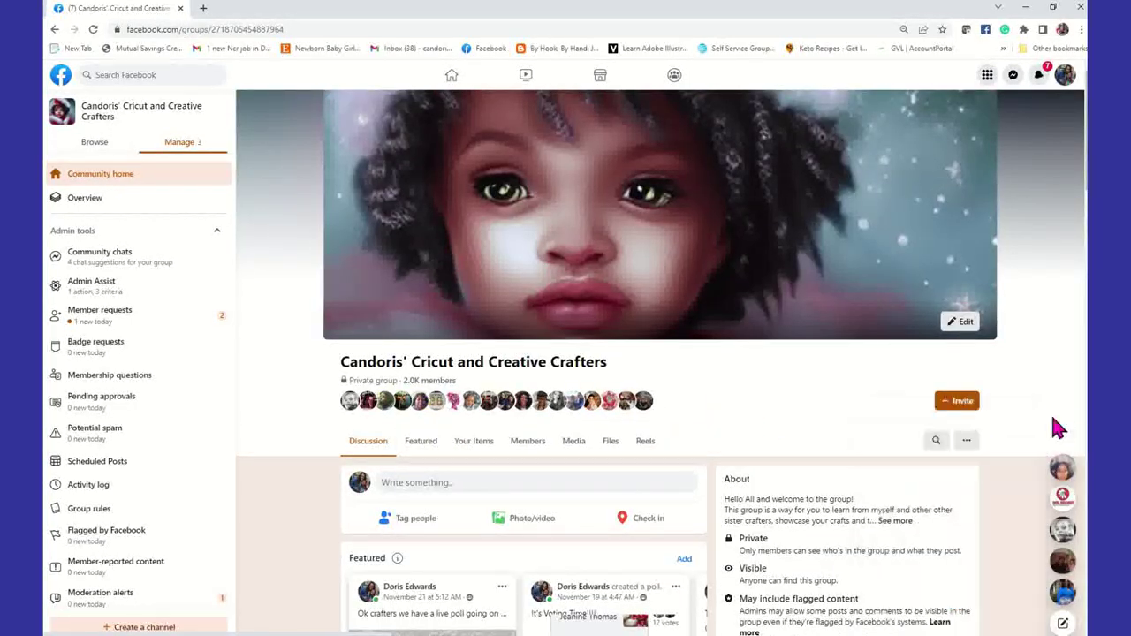